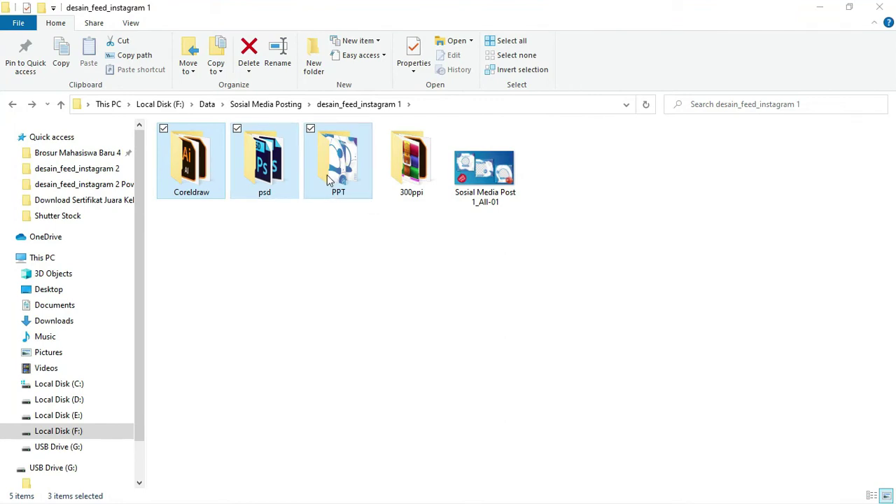
# - Open the psd folder inside desain_feed_instagram 1 to list its Photoshop files
pyautogui.click(271, 158)
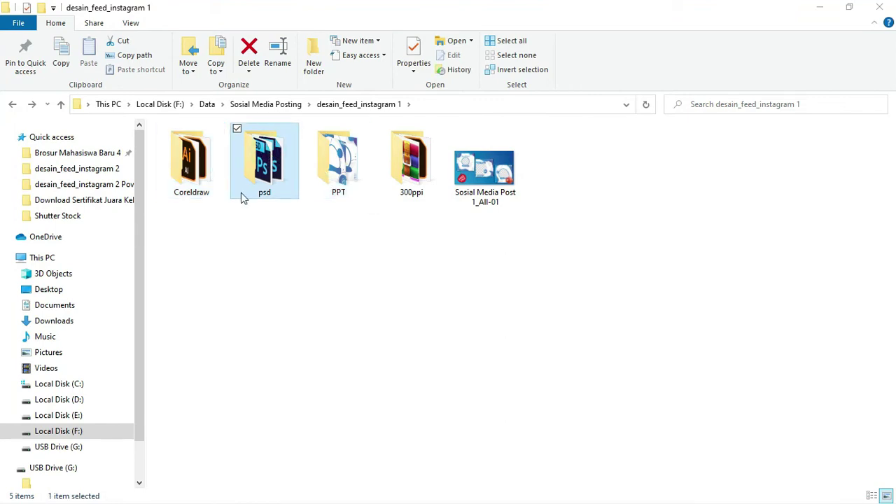
pyautogui.click(203, 160)
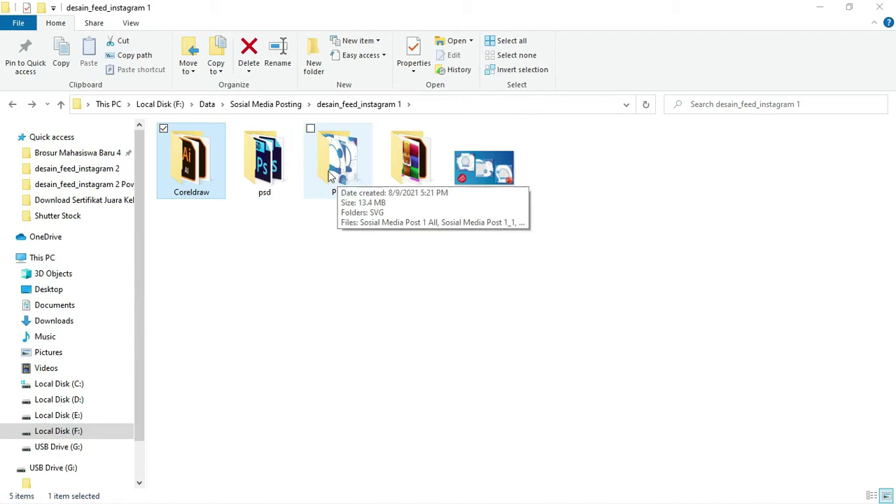
pyautogui.doubleClick(264, 161)
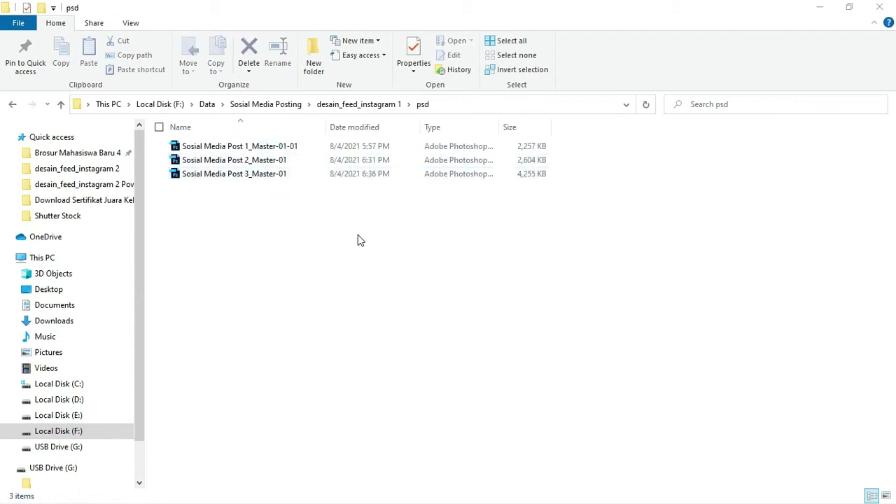
# - Select the three Sosial Media Post PSD files and open them together in Photoshop
pyautogui.moveTo(358, 234); pyautogui.dragTo(240, 149)
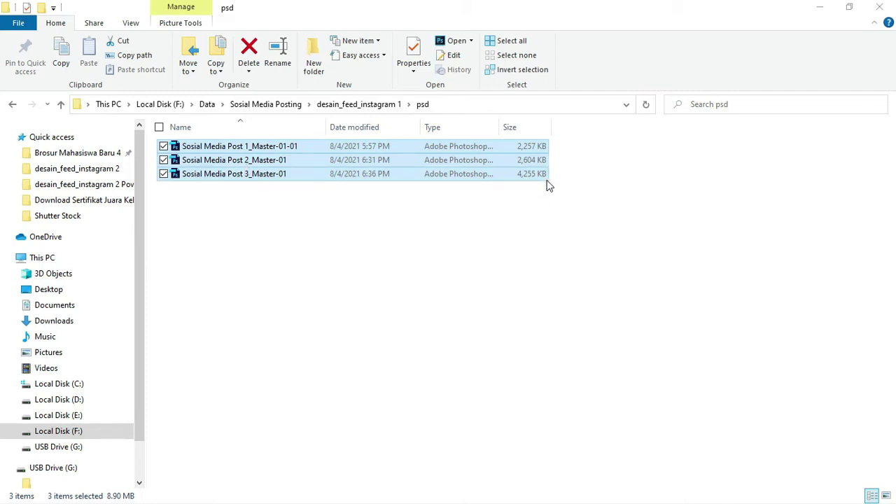
pyautogui.click(277, 248)
pyautogui.click(250, 147)
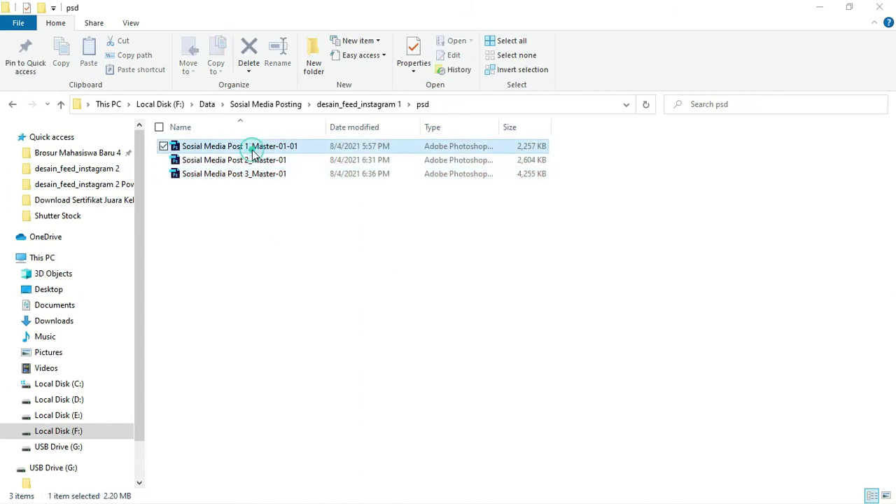
pyautogui.keyDown('ctrl'); pyautogui.click(254, 161); pyautogui.keyUp('ctrl')
pyautogui.rightClick(260, 177)
pyautogui.click(264, 180)
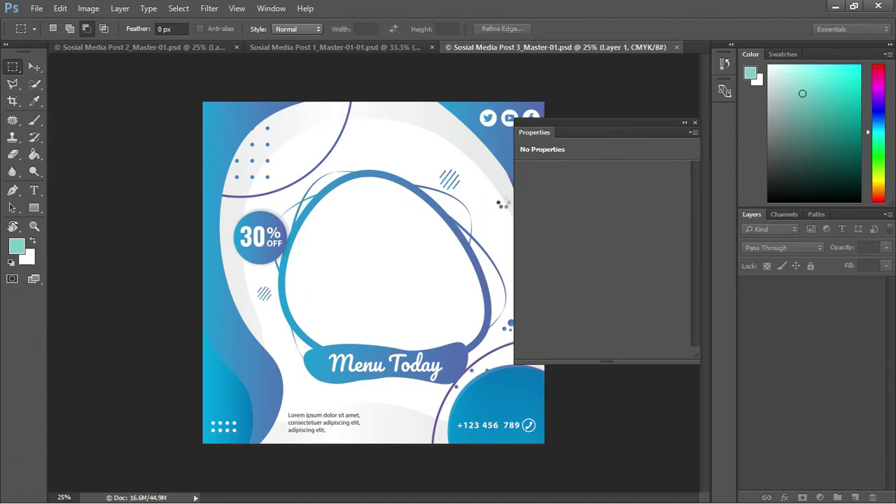
# - Dock the floating Properties panel and reset the workspace to Essentials
pyautogui.moveTo(589, 121)
pyautogui.mouseDown()
pyautogui.moveTo(809, 286)
pyautogui.moveTo(612, 225)
pyautogui.mouseUp()
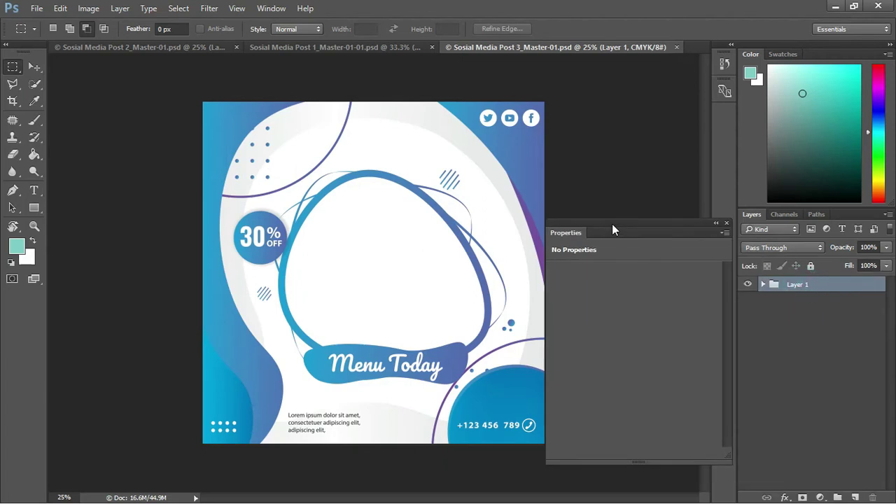
pyautogui.moveTo(611, 232)
pyautogui.mouseDown()
pyautogui.moveTo(830, 222)
pyautogui.moveTo(831, 215)
pyautogui.mouseUp()
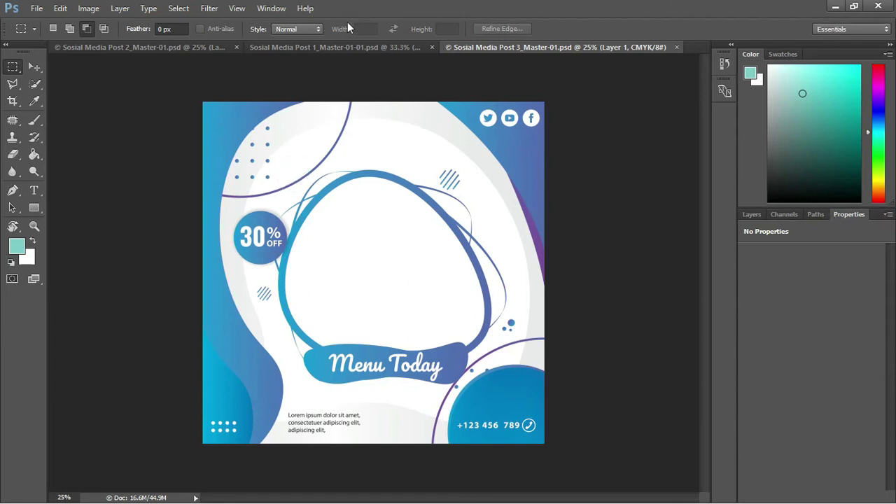
pyautogui.click(271, 9)
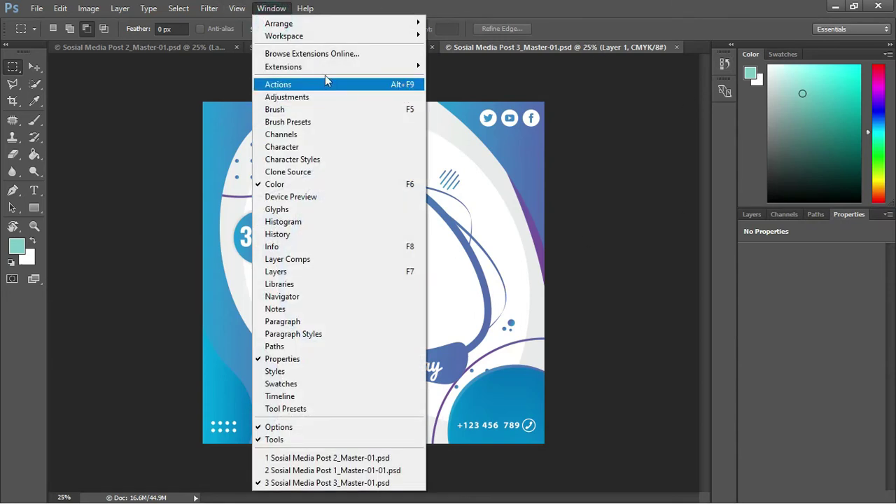
pyautogui.moveTo(283, 36)
pyautogui.click(485, 105)
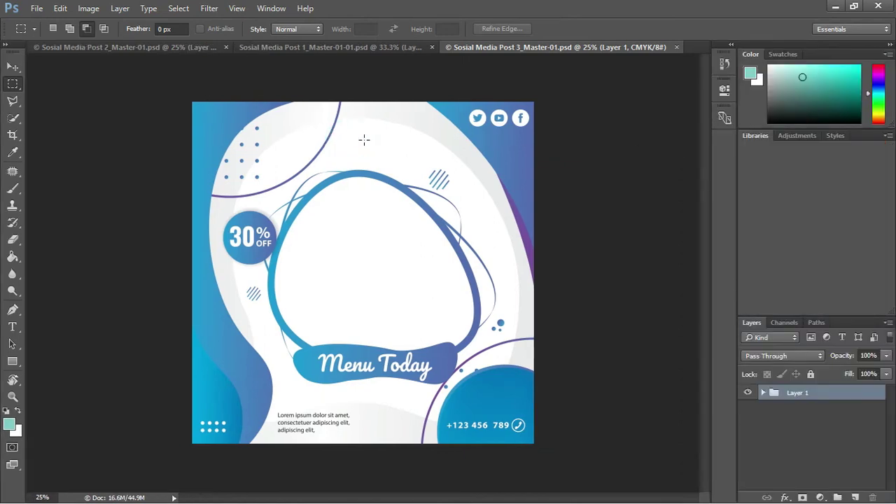
# - Float the Layers panel and ungroup Layer 1 into separate layers
pyautogui.click(13, 66)
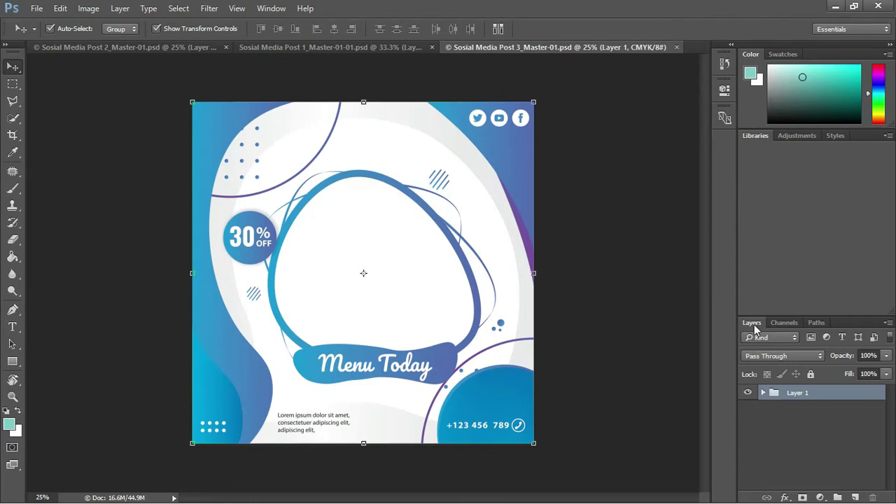
pyautogui.moveTo(751, 323); pyautogui.dragTo(613, 198)
pyautogui.click(625, 268)
pyautogui.rightClick(660, 271)
pyautogui.click(708, 151)
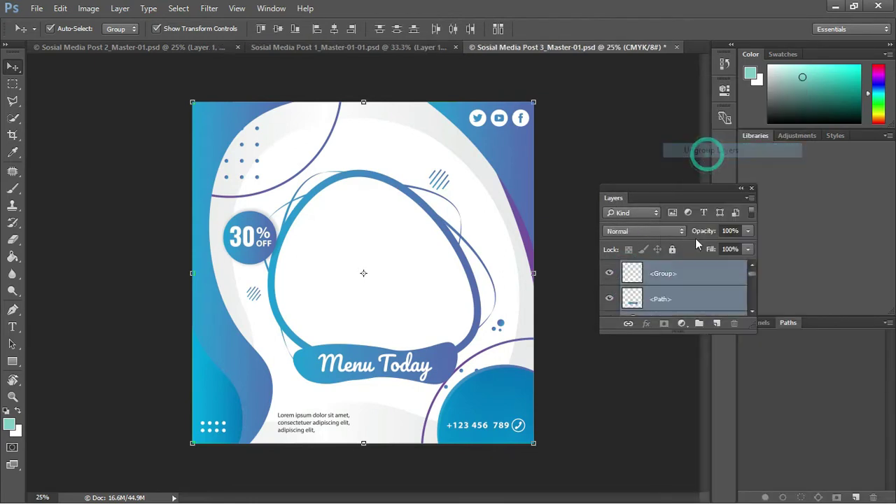
pyautogui.moveTo(690, 330); pyautogui.dragTo(683, 480)
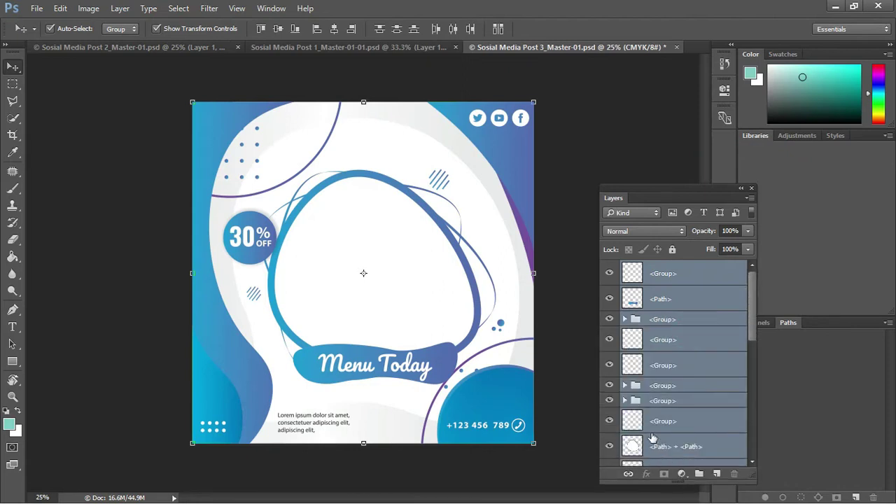
pyautogui.scroll(-3, 654, 417)
pyautogui.scroll(-3, 661, 409)
pyautogui.scroll(2, 666, 402)
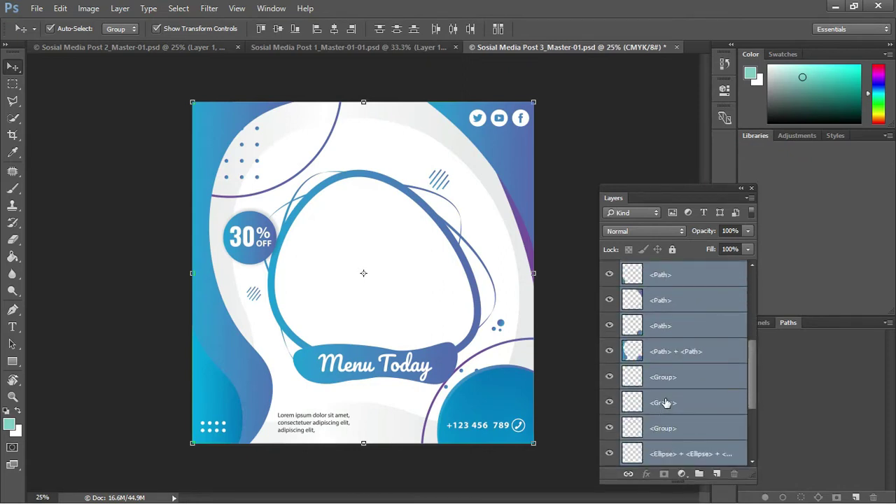
pyautogui.scroll(2, 666, 391)
pyautogui.scroll(1, 666, 350)
# - Test-move the artwork and the Menu Today label, undoing both moves
pyautogui.click(423, 264)
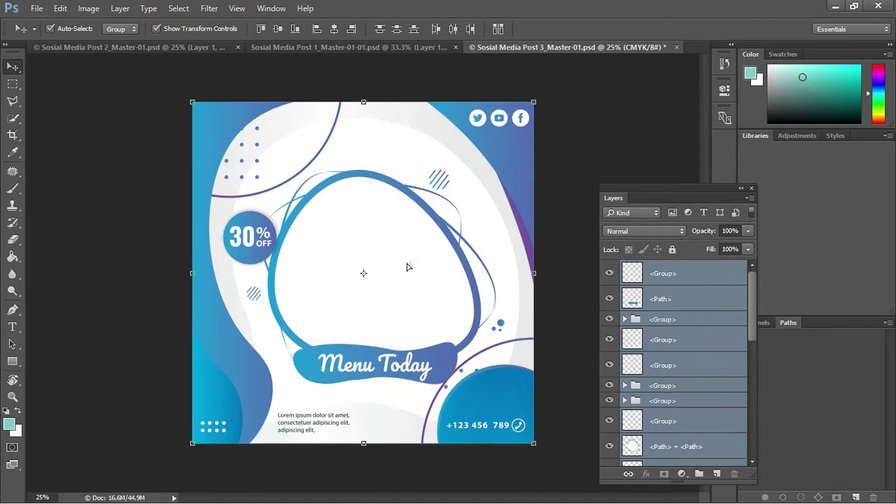
pyautogui.moveTo(423, 265); pyautogui.dragTo(393, 265)
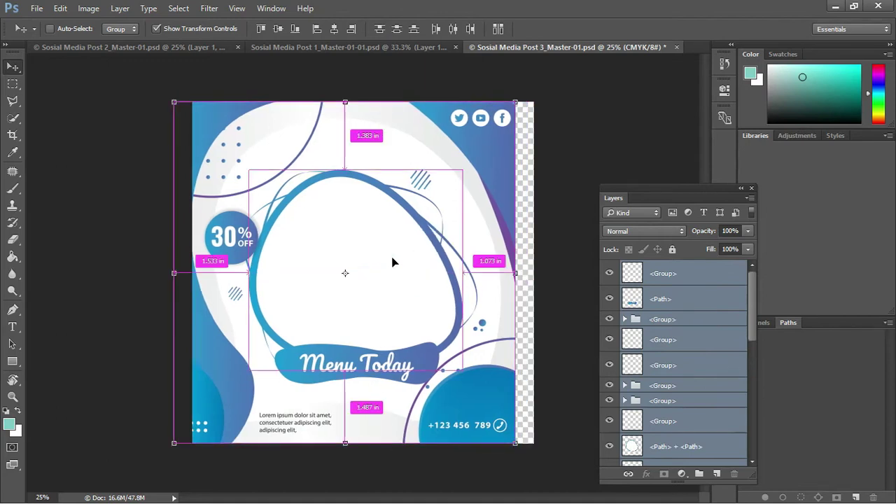
pyautogui.hotkey('ctrl', 'z')
pyautogui.click(548, 246)
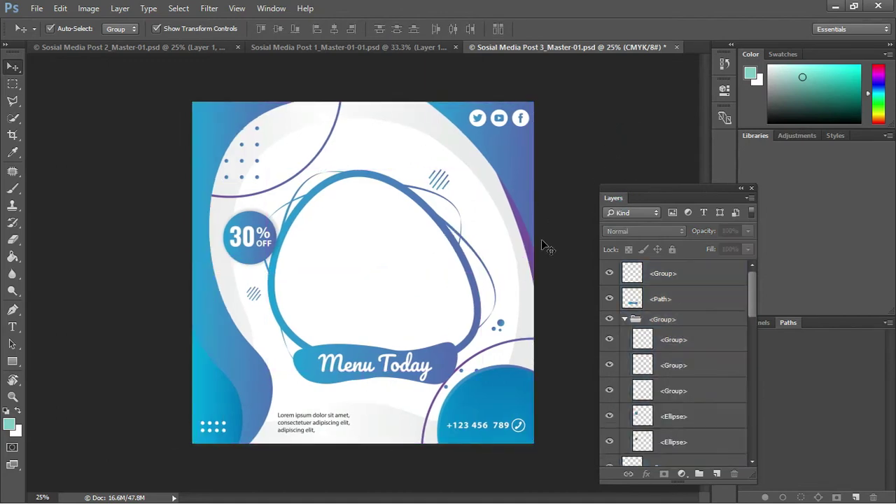
pyautogui.click(395, 364)
pyautogui.moveTo(390, 364); pyautogui.dragTo(377, 365)
pyautogui.hotkey('ctrl', 'z')
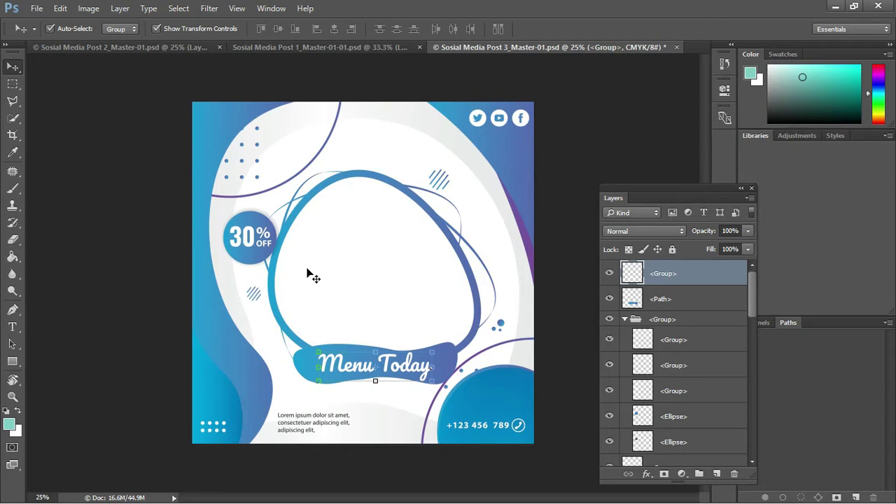
# - Send the white circle shape layer one step down the layer stack
pyautogui.click(354, 275)
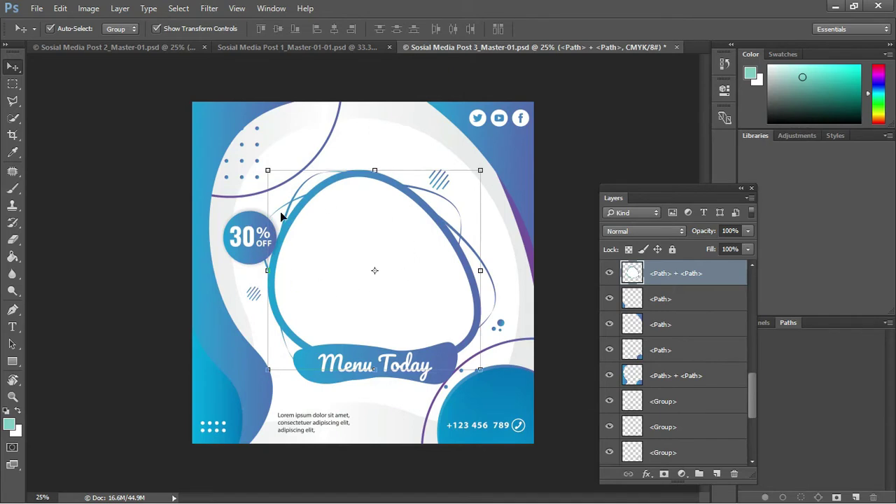
pyautogui.hotkey('ctrl', '[')
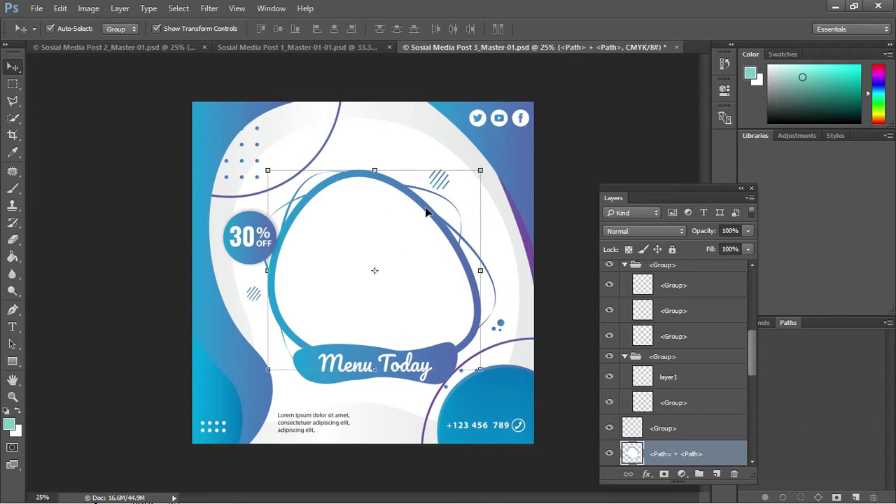
pyautogui.click(602, 151)
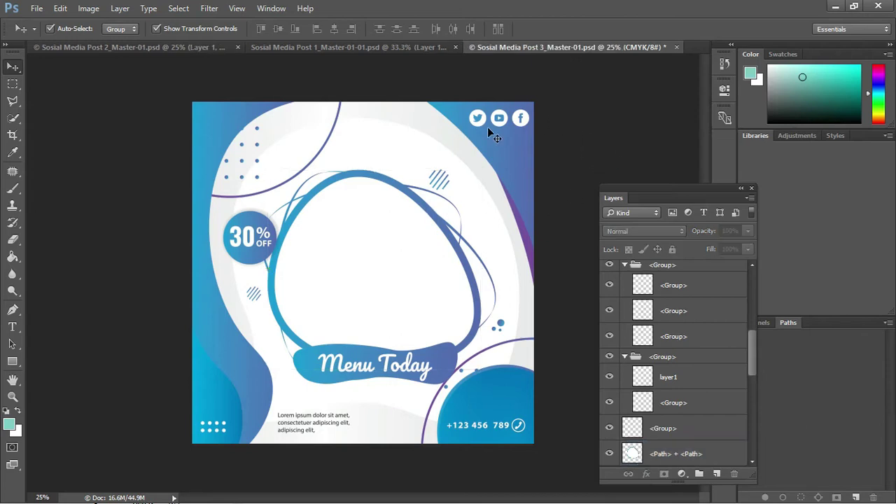
pyautogui.hotkey('alt', 'Tab')
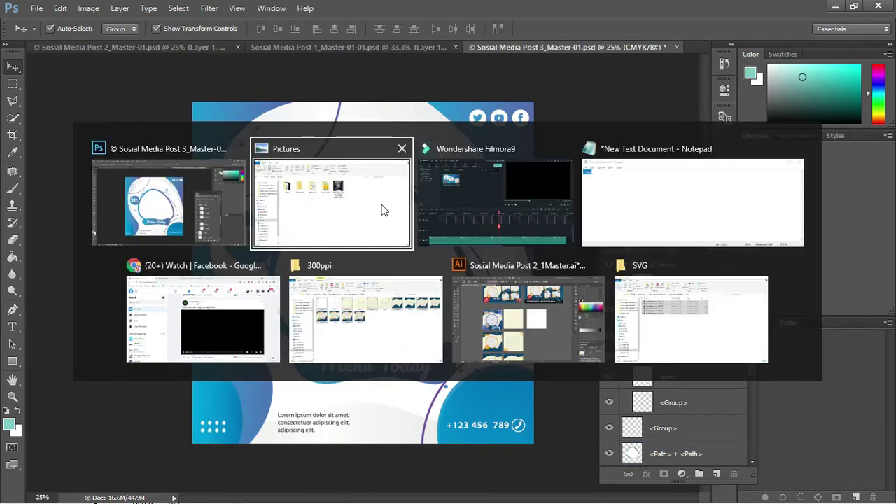
# - Place the WhatsApp portrait photo into Sosial Media Post 3, scaled to about 38.75% over the frame
pyautogui.click(849, 7)
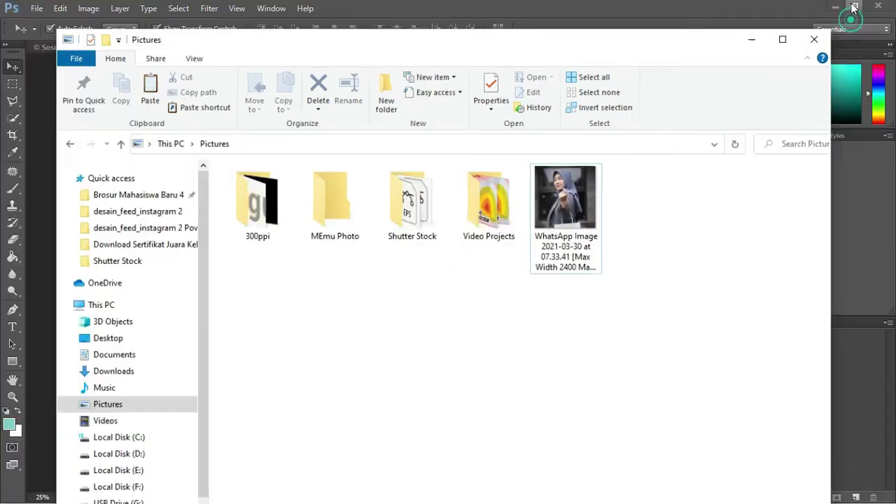
pyautogui.moveTo(682, 64); pyautogui.dragTo(750, 134)
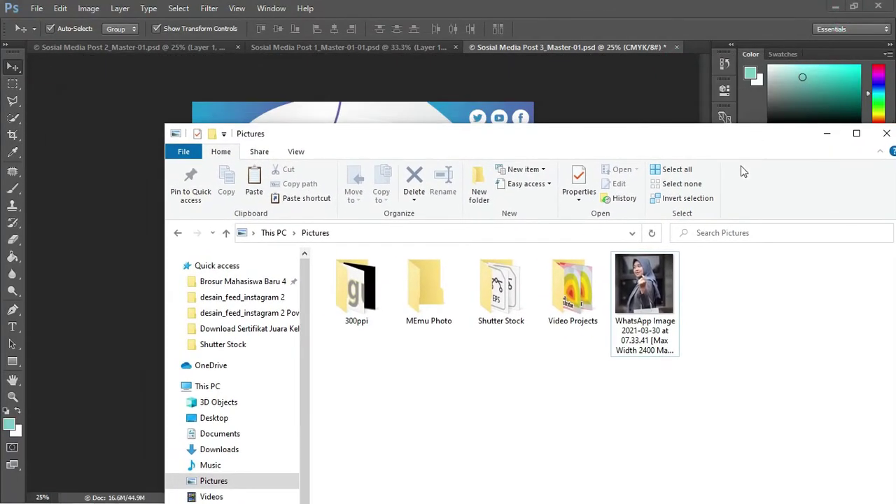
pyautogui.moveTo(657, 283); pyautogui.dragTo(541, 81)
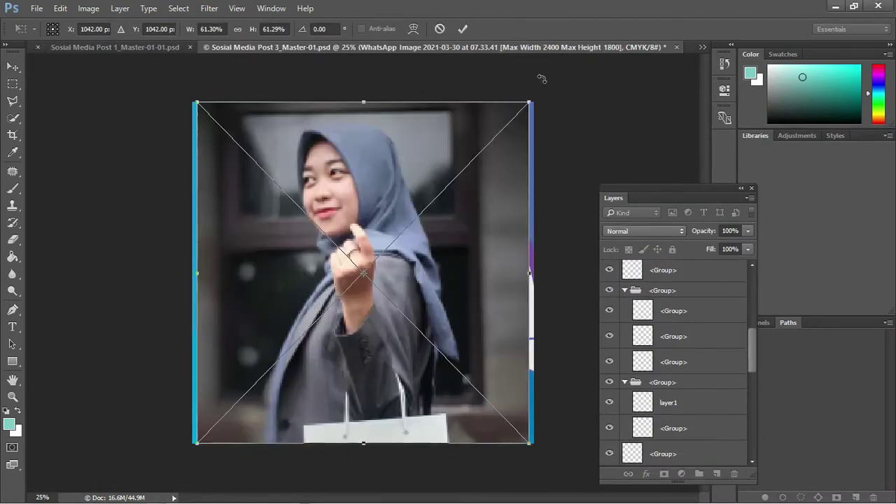
pyautogui.press('Return')
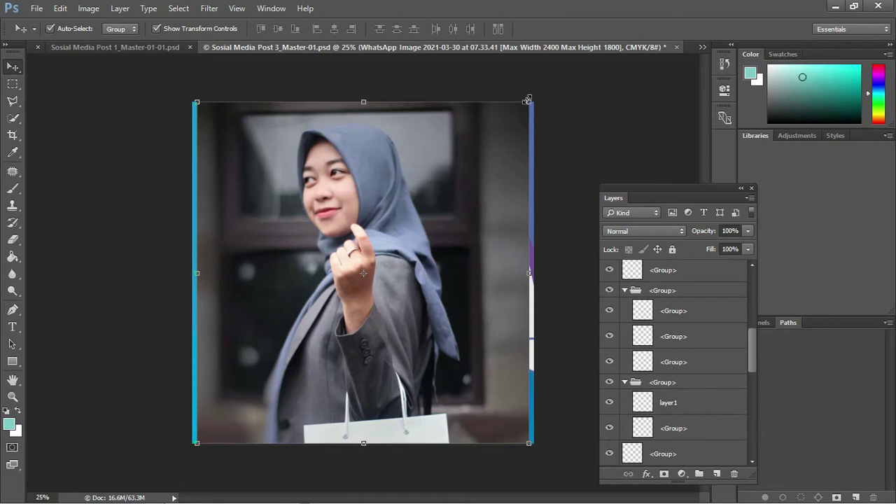
pyautogui.moveTo(529, 103); pyautogui.dragTo(470, 166)
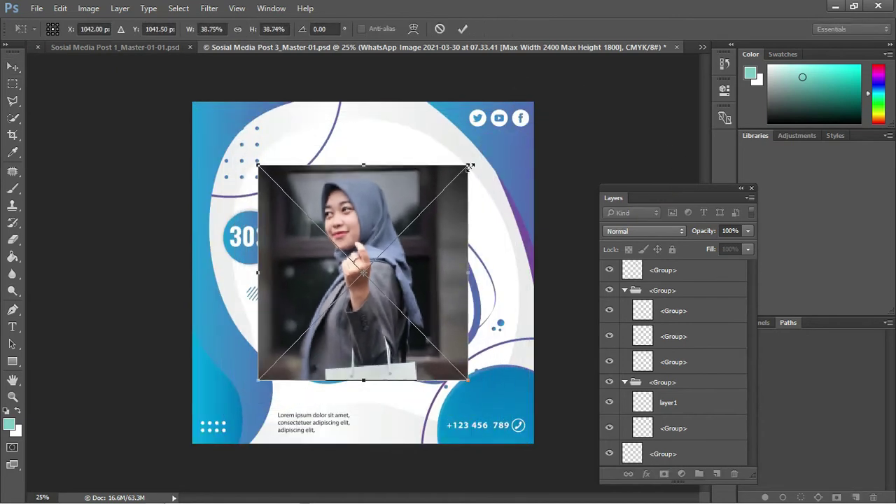
pyautogui.moveTo(397, 251)
pyautogui.mouseDown()
pyautogui.moveTo(424, 262)
pyautogui.moveTo(398, 247)
pyautogui.mouseUp()
pyautogui.press('Return')
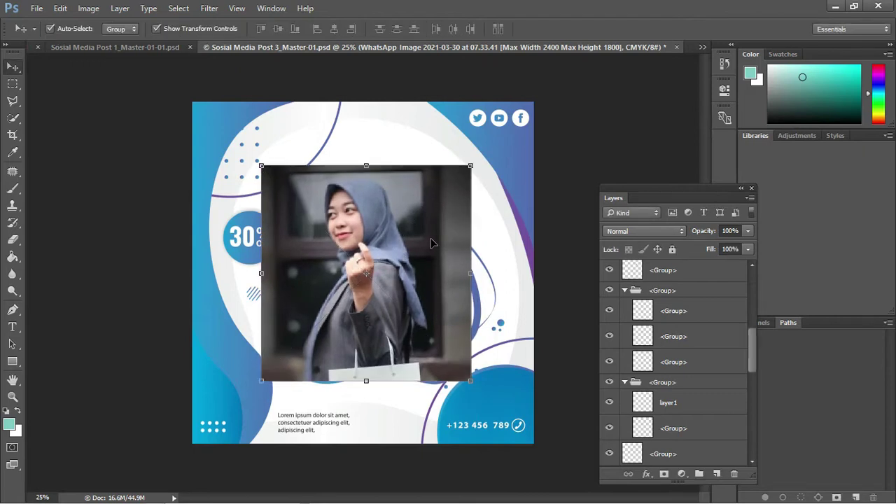
pyautogui.moveTo(652, 195); pyautogui.dragTo(614, 104)
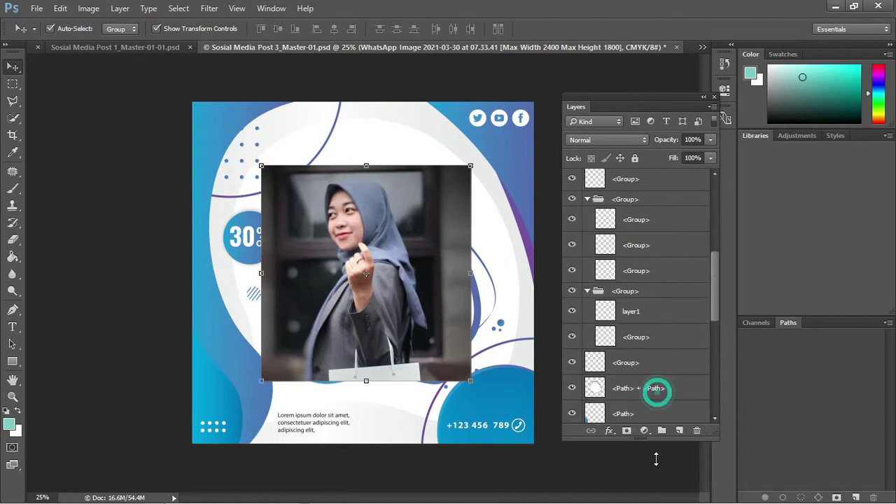
# - Hide the WhatsApp photo layer to expose the white circle frame
pyautogui.moveTo(656, 390); pyautogui.dragTo(656, 458)
pyautogui.click(429, 240)
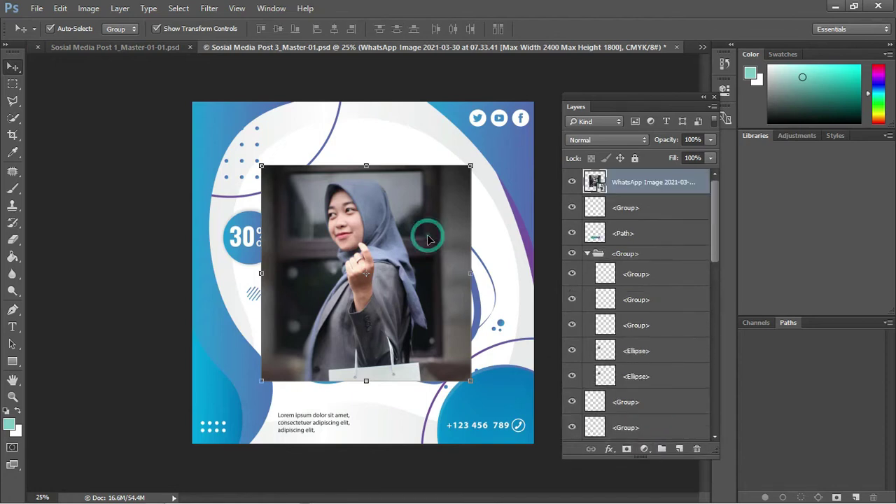
pyautogui.click(573, 182)
pyautogui.click(385, 228)
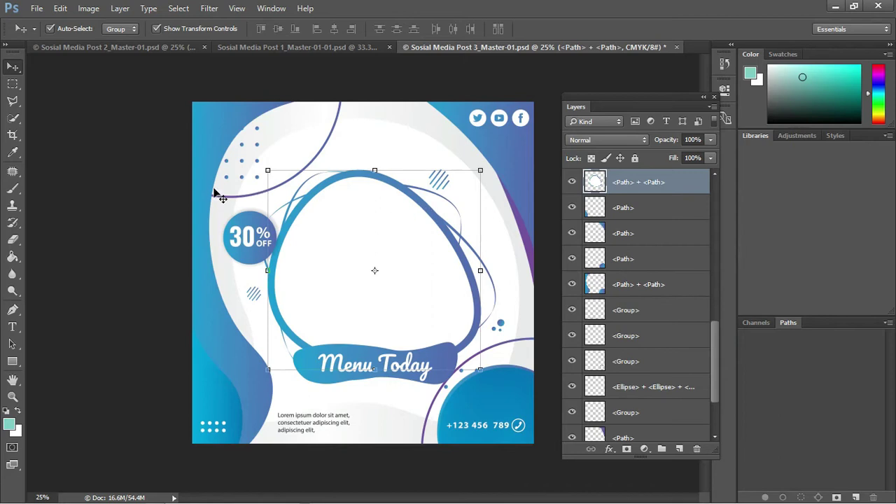
# - Quick-select the frame's white interior, then show the photo layer again and deselect
pyautogui.click(5, 44)
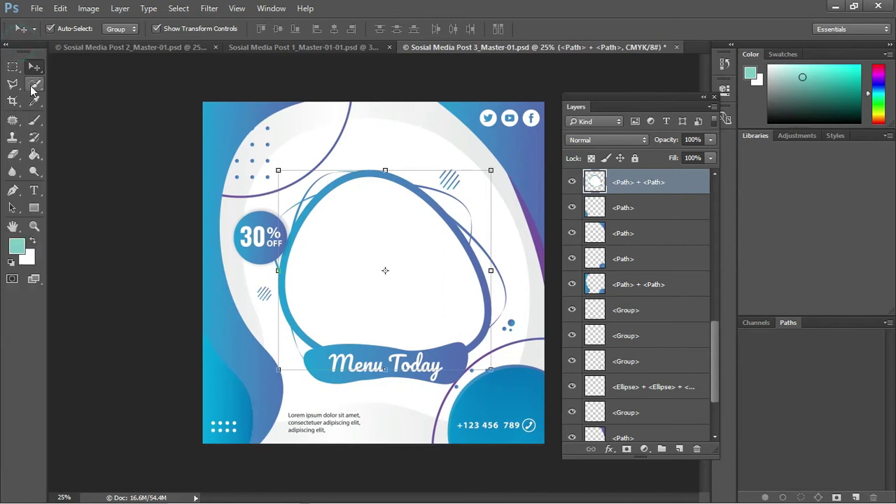
pyautogui.click(31, 90)
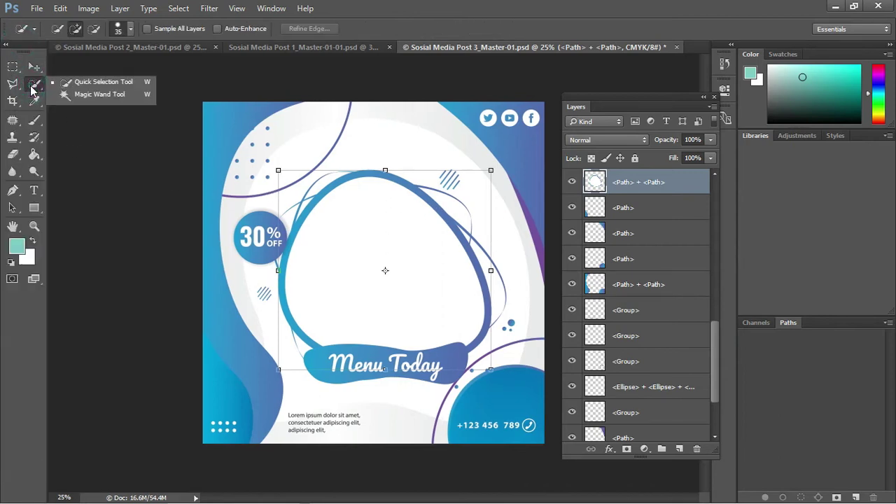
pyautogui.click(58, 84)
pyautogui.click(334, 216)
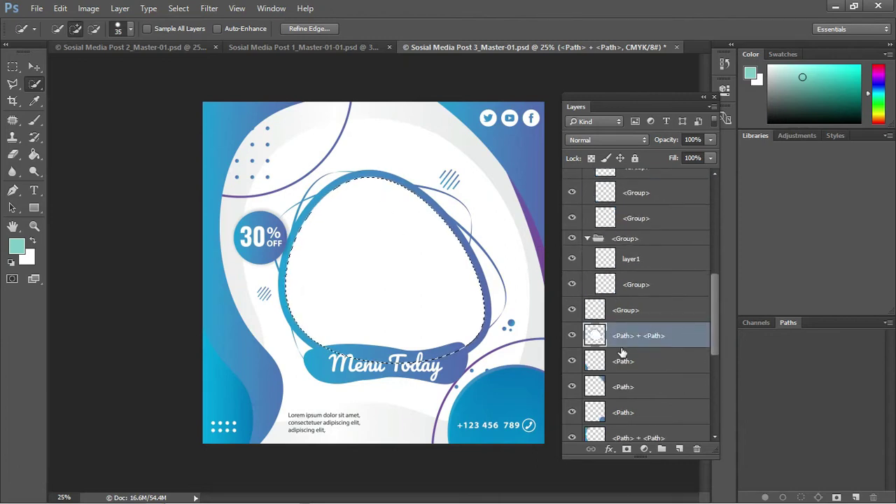
pyautogui.moveTo(716, 322); pyautogui.dragTo(708, 189)
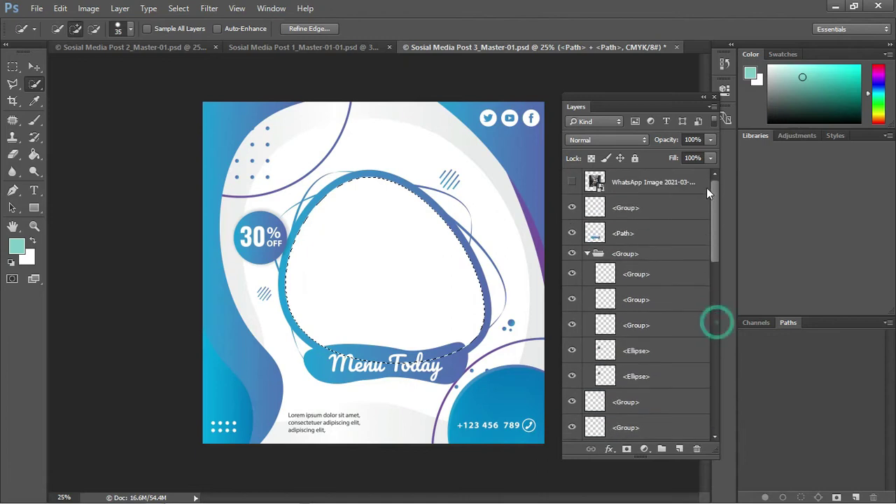
pyautogui.click(571, 182)
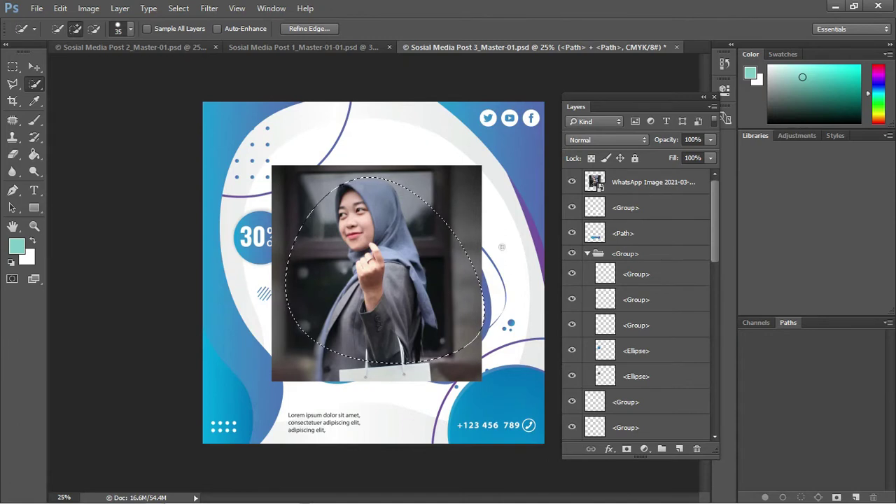
pyautogui.hotkey('ctrl', 'd')
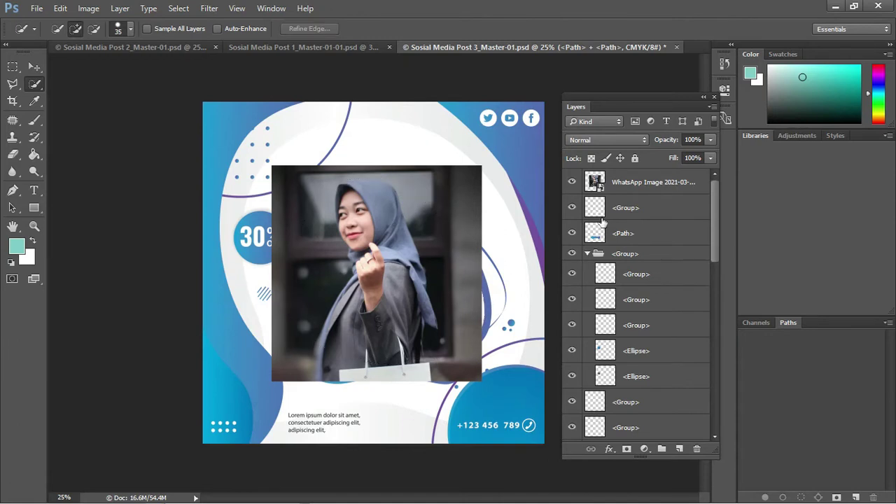
# - Lower the portrait photo layer's opacity to 48%
pyautogui.click(614, 191)
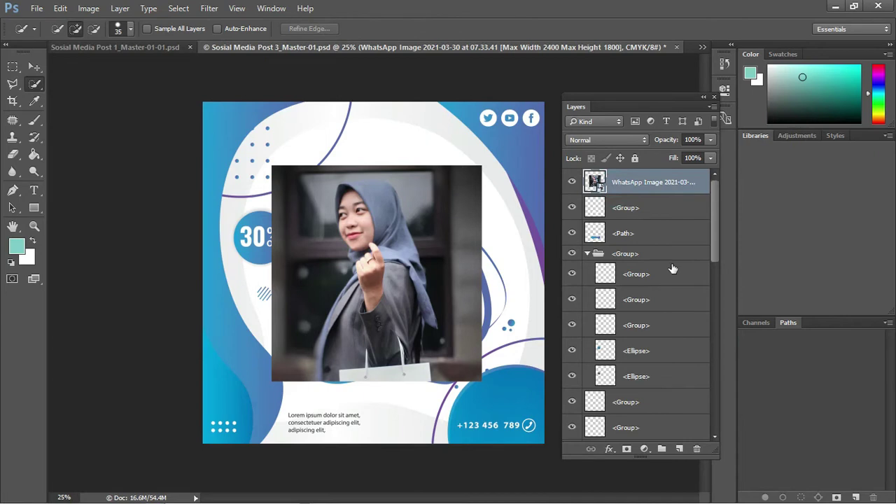
pyautogui.click(709, 139)
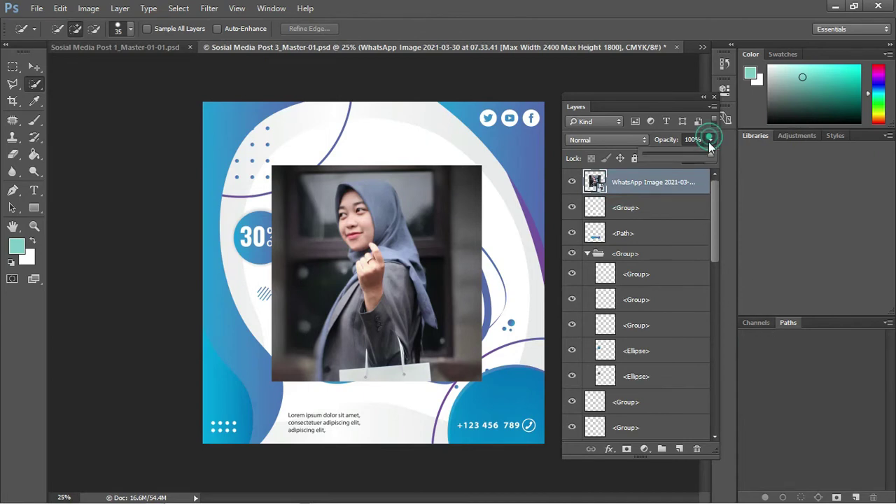
pyautogui.moveTo(703, 157); pyautogui.dragTo(685, 158)
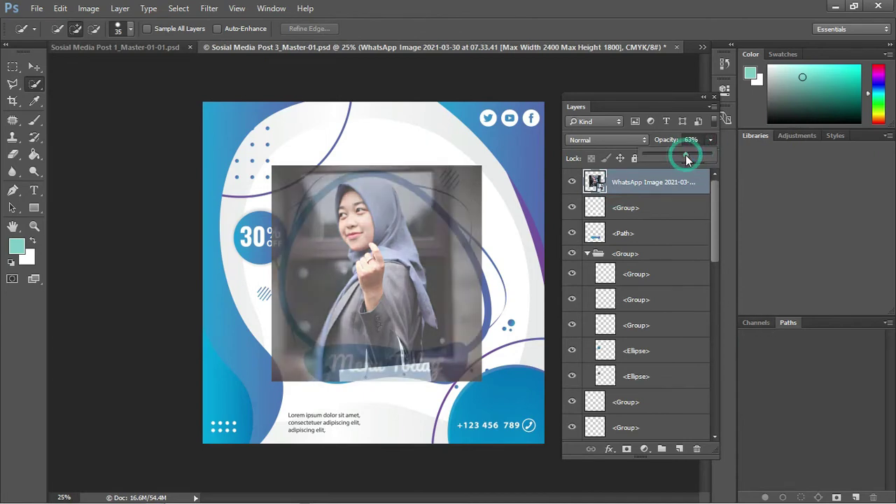
pyautogui.click(676, 153)
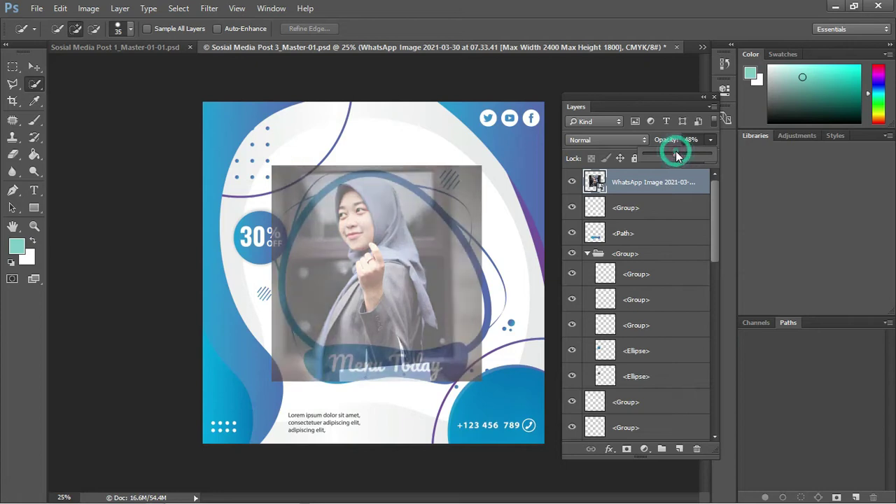
# - Zoom in and enlarge the photo to about 40% so it covers the frame interior
pyautogui.press('z')
pyautogui.moveTo(402, 255)
pyautogui.mouseDown()
pyautogui.moveTo(413, 268)
pyautogui.moveTo(398, 268)
pyautogui.mouseUp()
pyautogui.press('v')
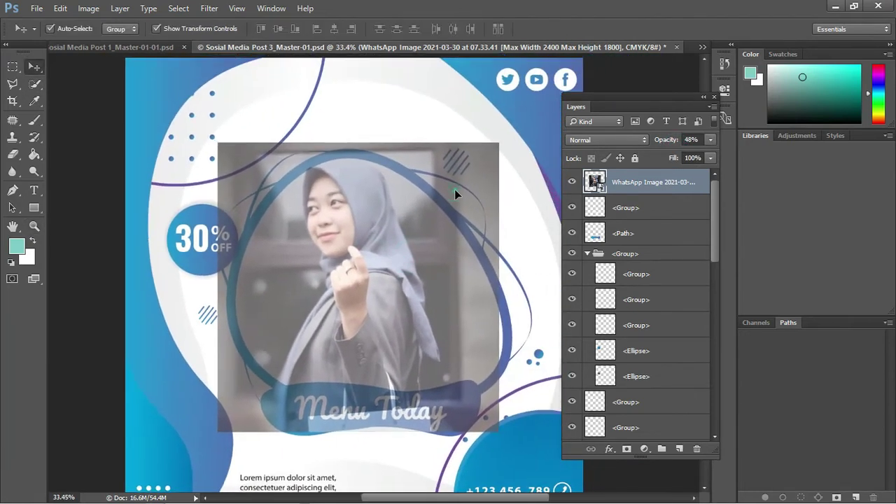
pyautogui.moveTo(499, 142); pyautogui.dragTo(492, 149)
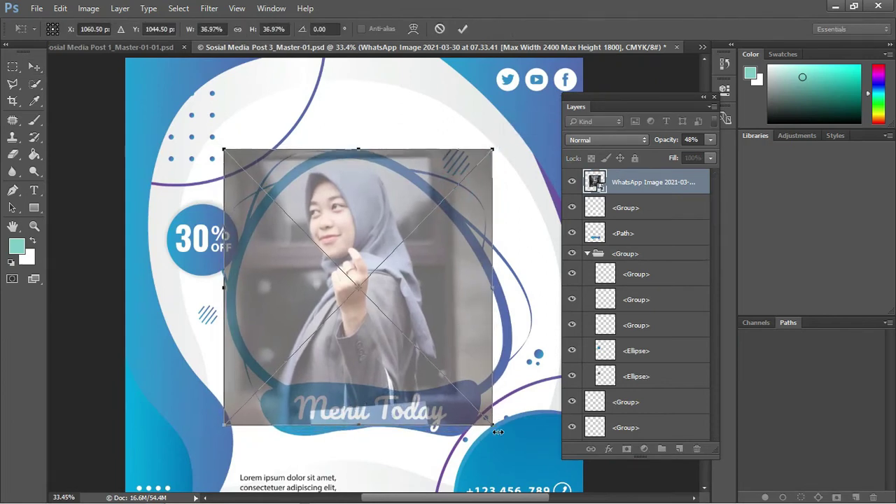
pyautogui.moveTo(492, 424); pyautogui.dragTo(514, 449)
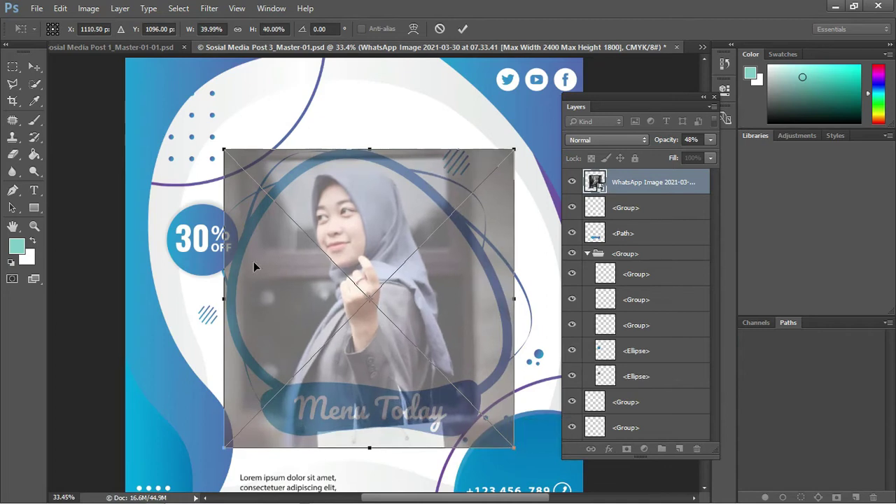
pyautogui.doubleClick(347, 241)
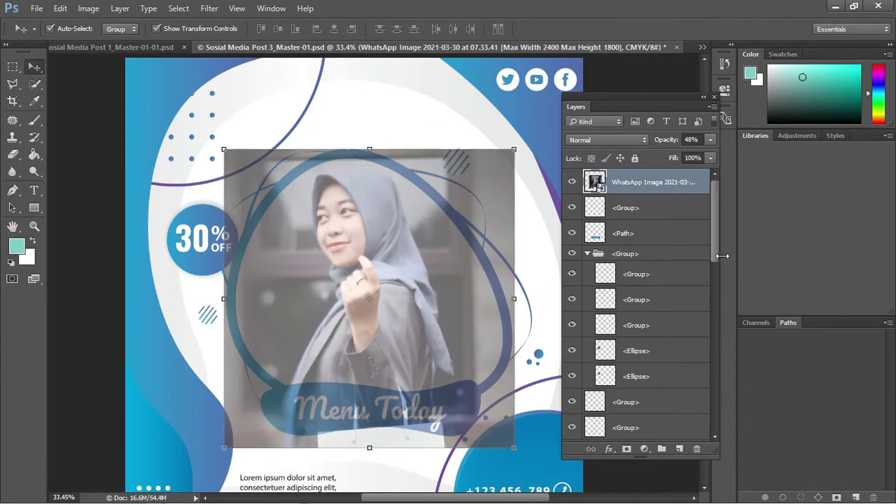
pyautogui.moveTo(715, 243); pyautogui.dragTo(696, 340)
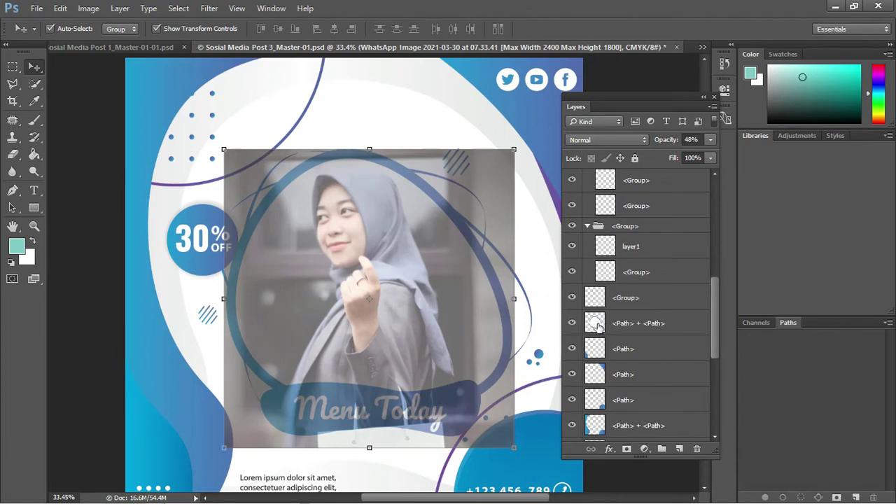
pyautogui.click(596, 326)
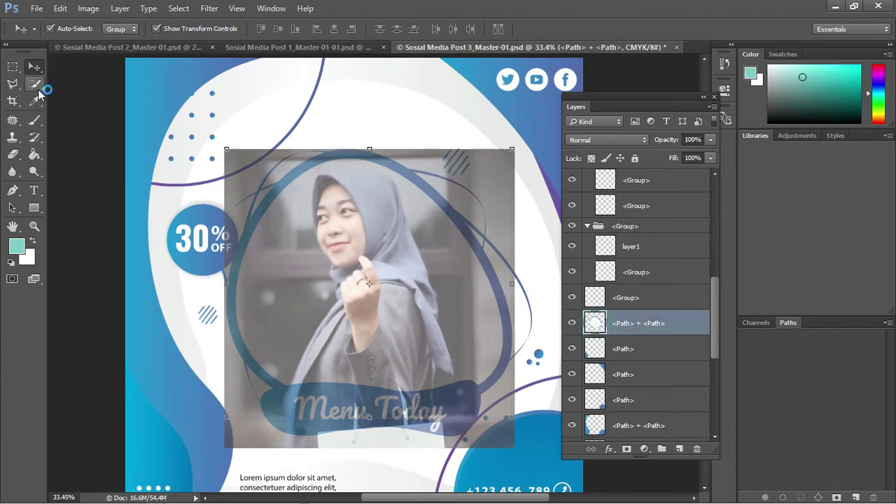
# - Quick-select the blob-shaped frame interior, restore the photo to 100% opacity and add a layer mask
pyautogui.click(35, 84)
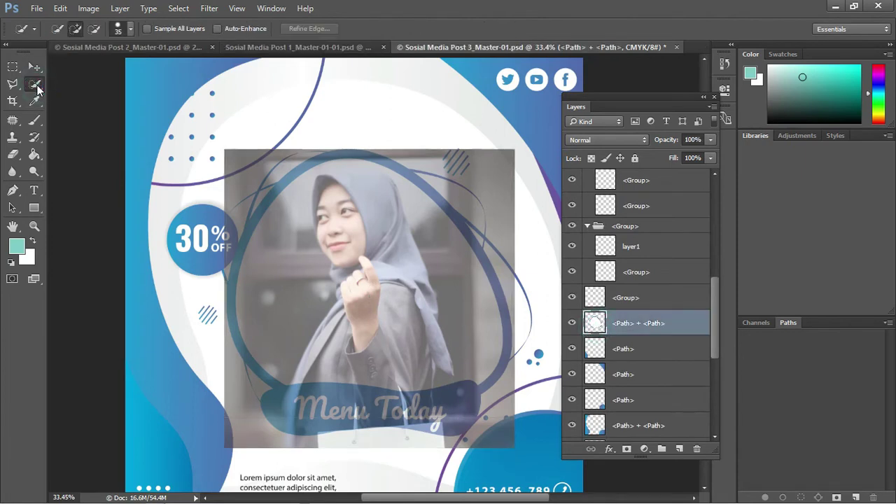
pyautogui.moveTo(322, 213); pyautogui.dragTo(441, 208)
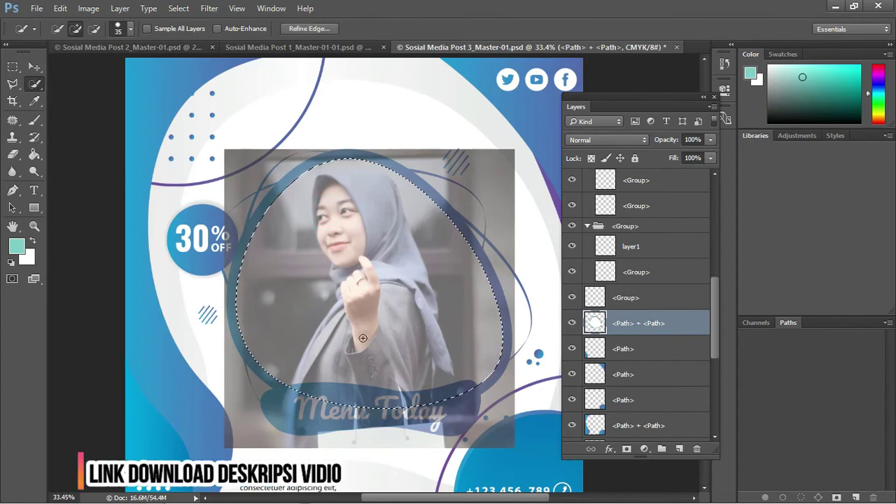
pyautogui.moveTo(715, 349); pyautogui.dragTo(713, 221)
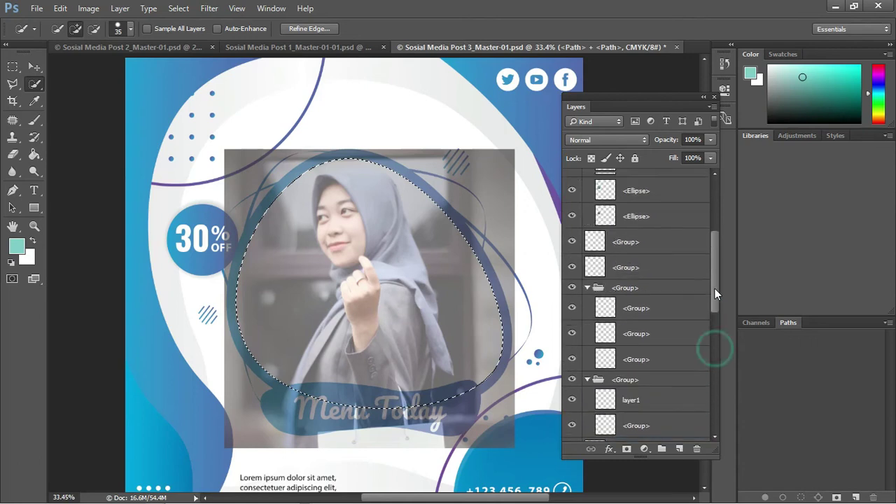
pyautogui.click(696, 181)
pyautogui.moveTo(710, 140); pyautogui.dragTo(676, 159)
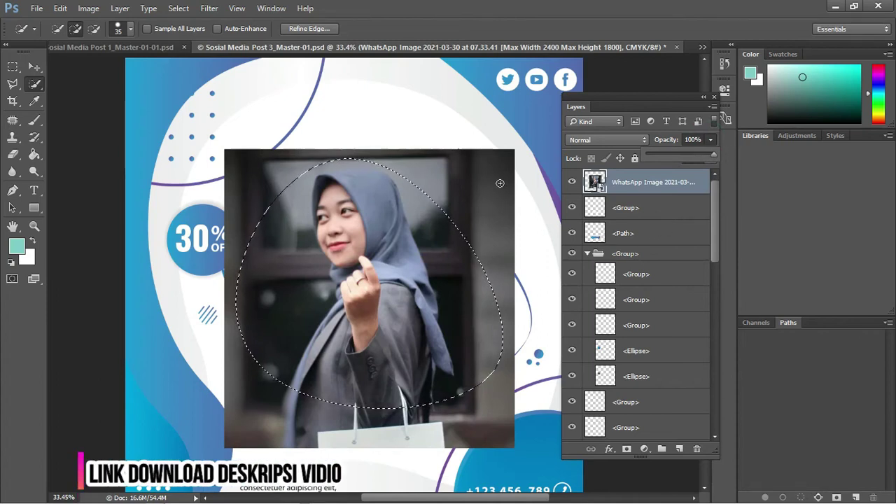
pyautogui.click(626, 448)
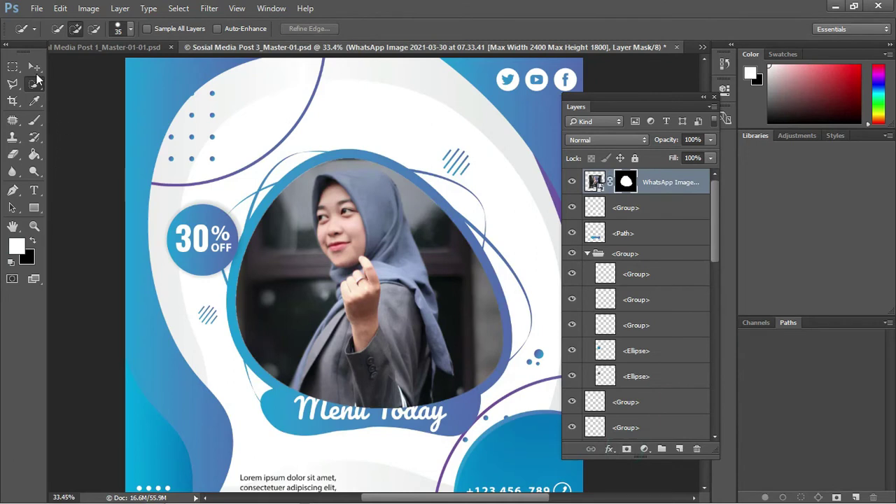
pyautogui.click(33, 66)
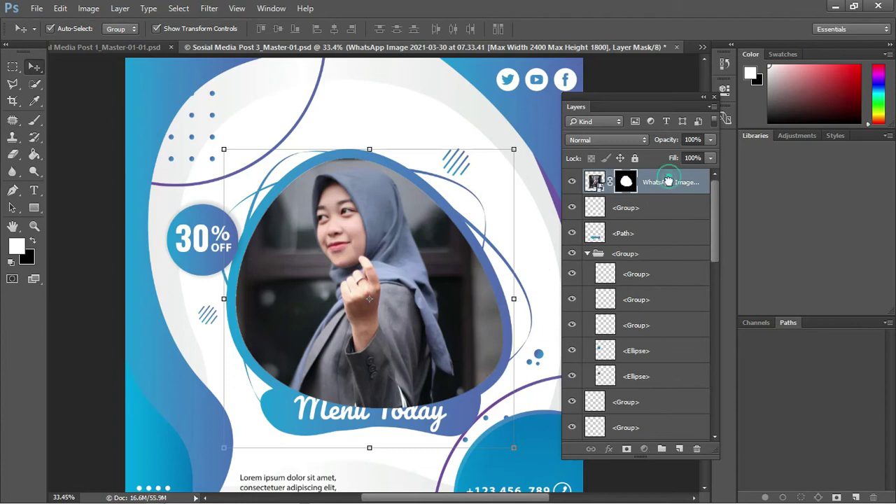
# - Move the masked photo layer below the Menu Today banner and zoom to fit the post
pyautogui.moveTo(656, 194); pyautogui.dragTo(676, 246)
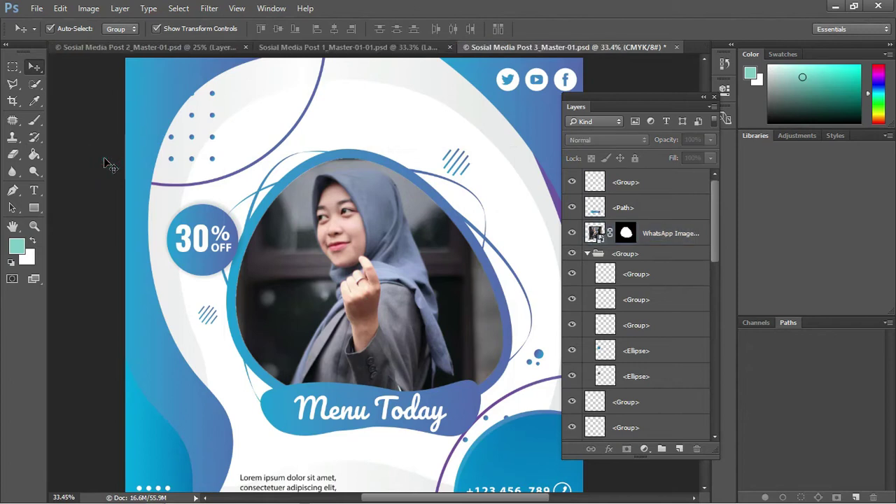
pyautogui.hotkey('ctrl', '-')
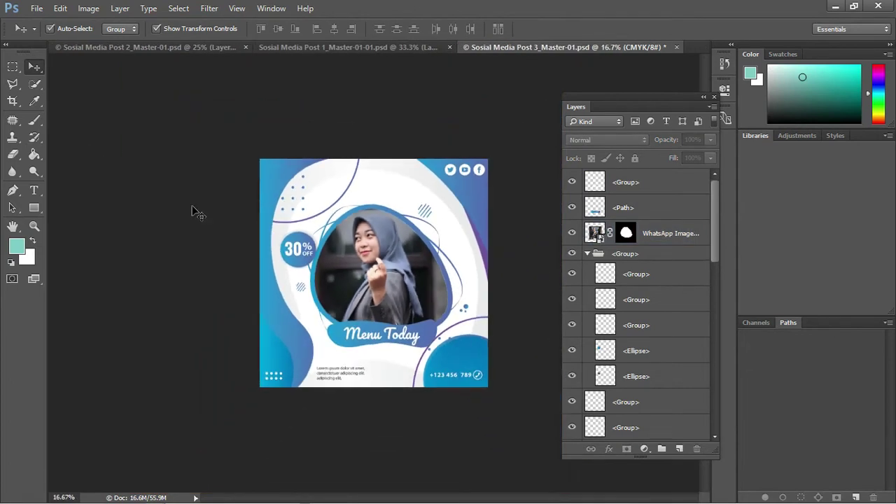
pyautogui.press('z')
pyautogui.moveTo(317, 222); pyautogui.dragTo(348, 240)
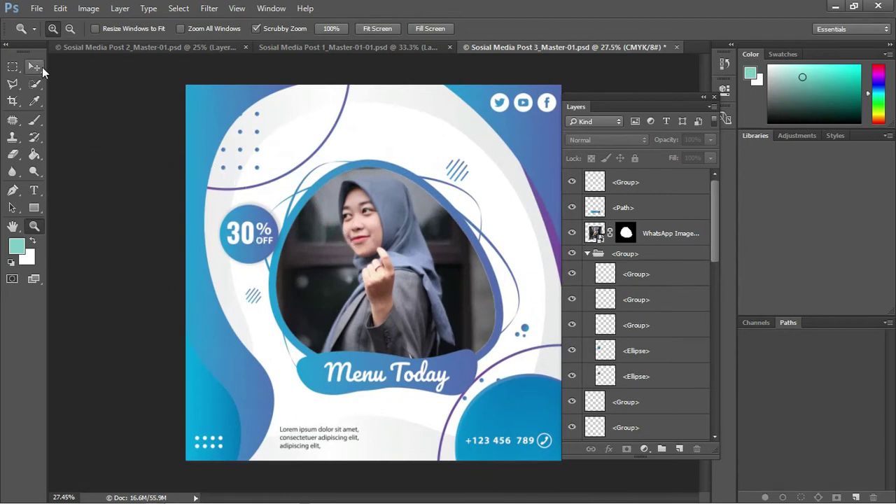
pyautogui.click(34, 67)
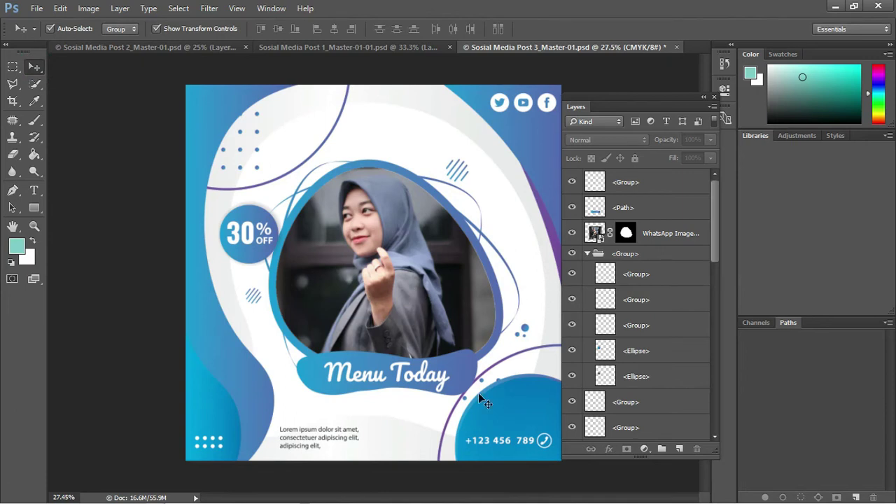
pyautogui.click(425, 379)
pyautogui.scroll(-1, 714, 241)
pyautogui.scroll(1, 714, 242)
# - Zoom in on the Menu Today banner and hide its original text
pyautogui.click(593, 182)
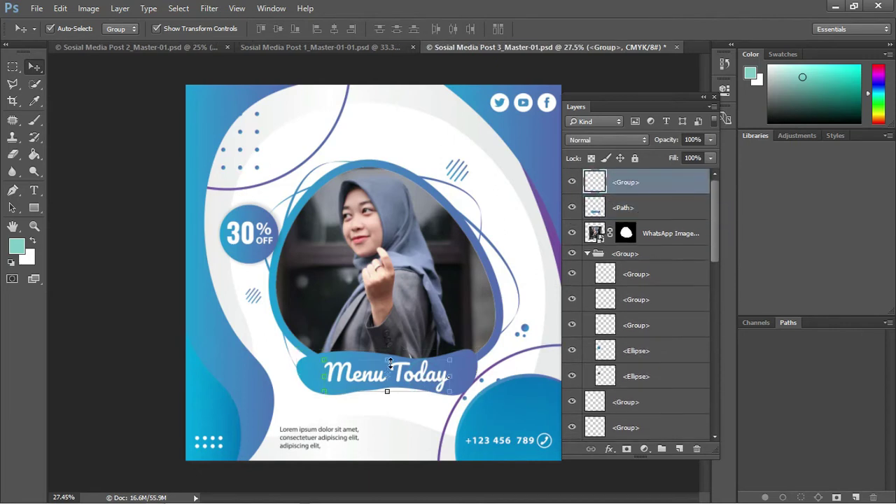
pyautogui.press('z')
pyautogui.moveTo(393, 377); pyautogui.dragTo(404, 384)
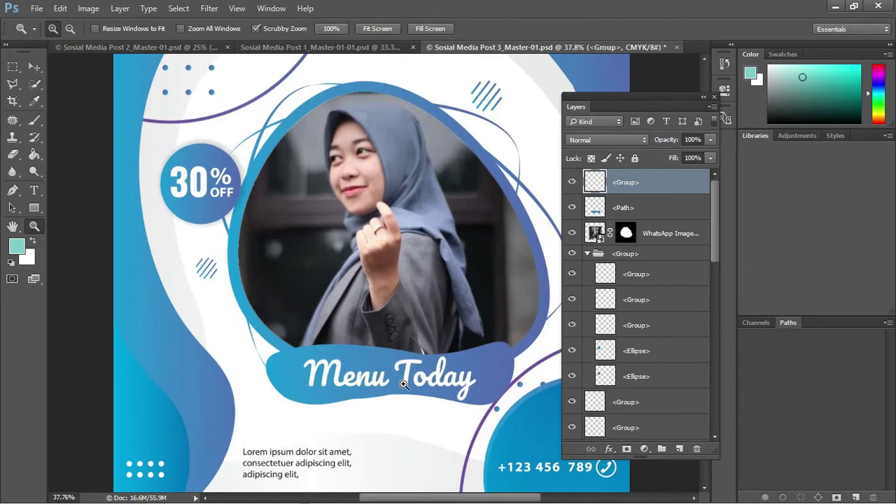
pyautogui.press('v')
pyautogui.moveTo(429, 380); pyautogui.dragTo(425, 377)
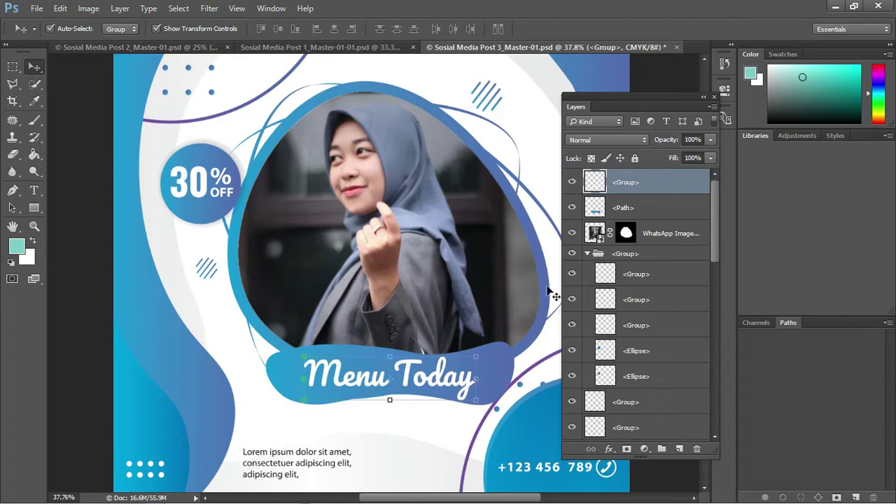
pyautogui.click(571, 181)
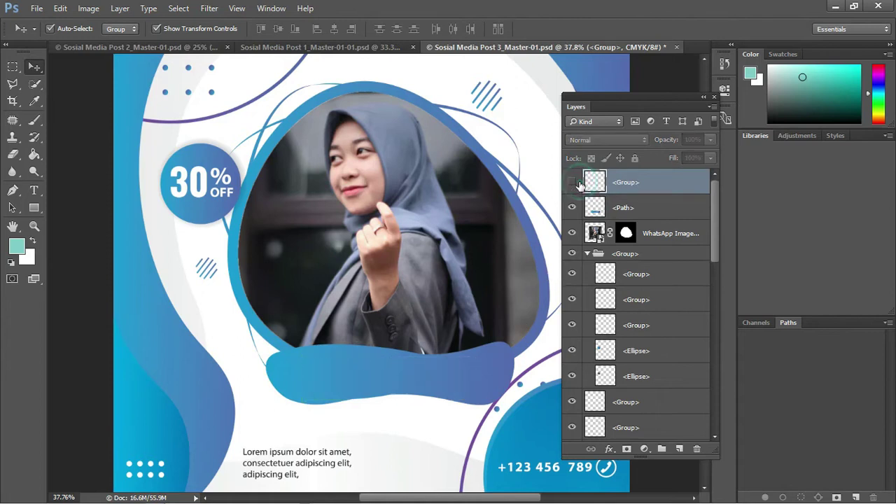
# - Add a 'Model Today' text layer sized and placed on the blue banner, then save
pyautogui.click(33, 191)
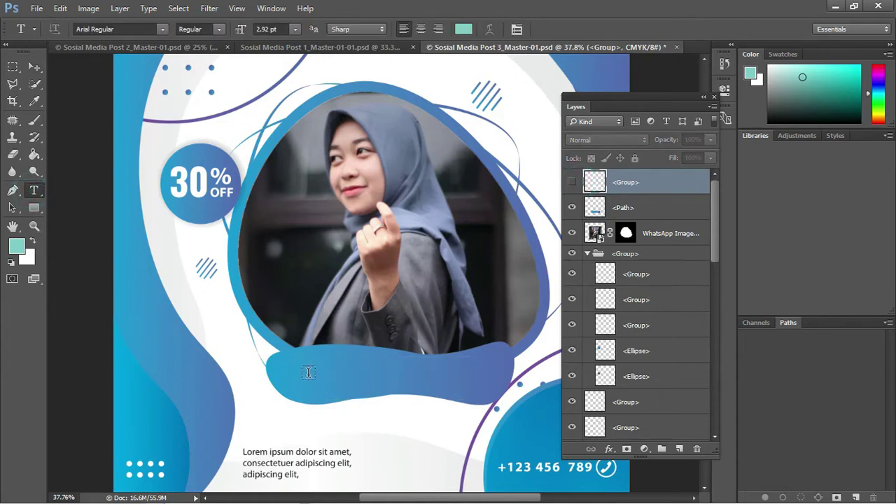
pyautogui.click(319, 373)
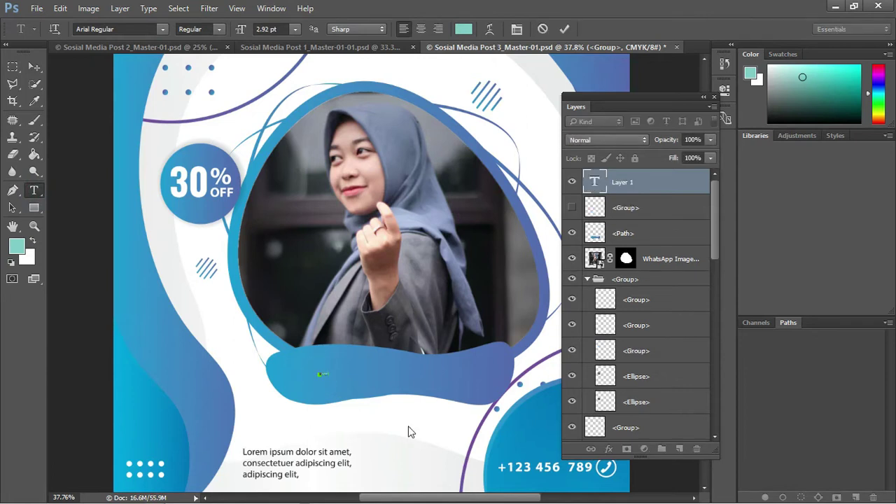
pyautogui.hotkey('ctrl', 'a')
pyautogui.click(33, 65)
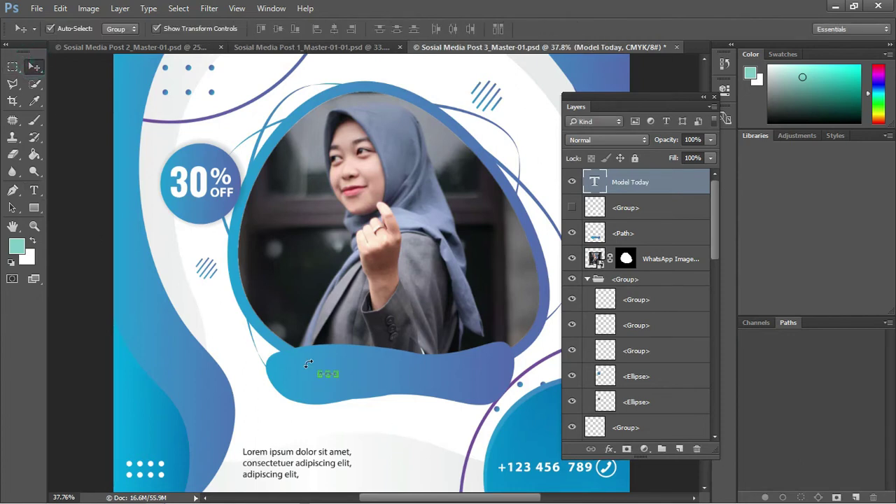
pyautogui.moveTo(335, 378); pyautogui.dragTo(502, 410)
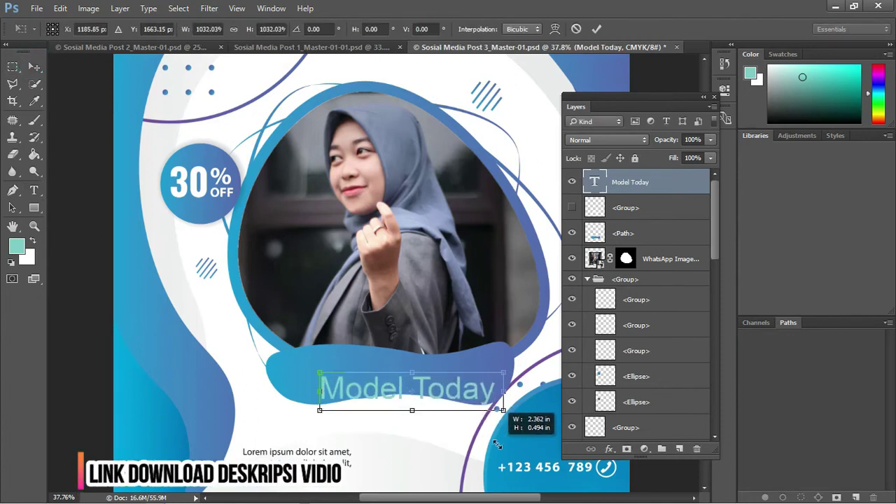
pyautogui.moveTo(450, 380); pyautogui.dragTo(443, 369)
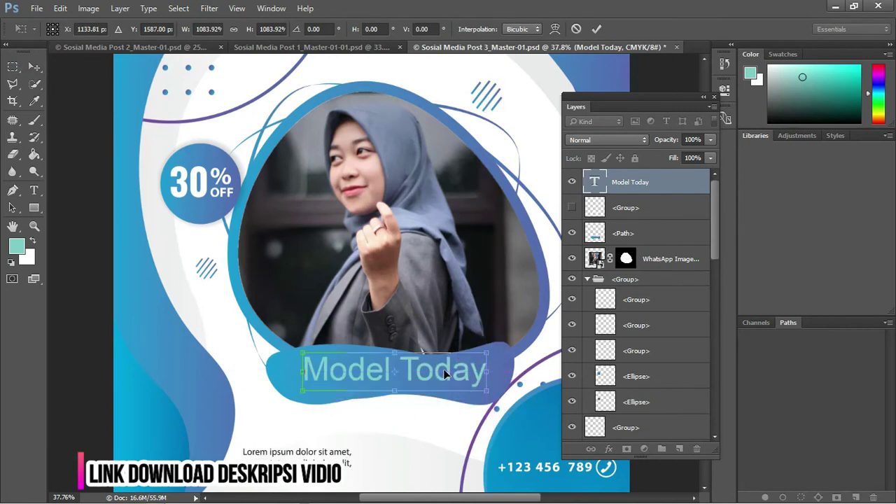
pyautogui.press('Return')
pyautogui.press('t')
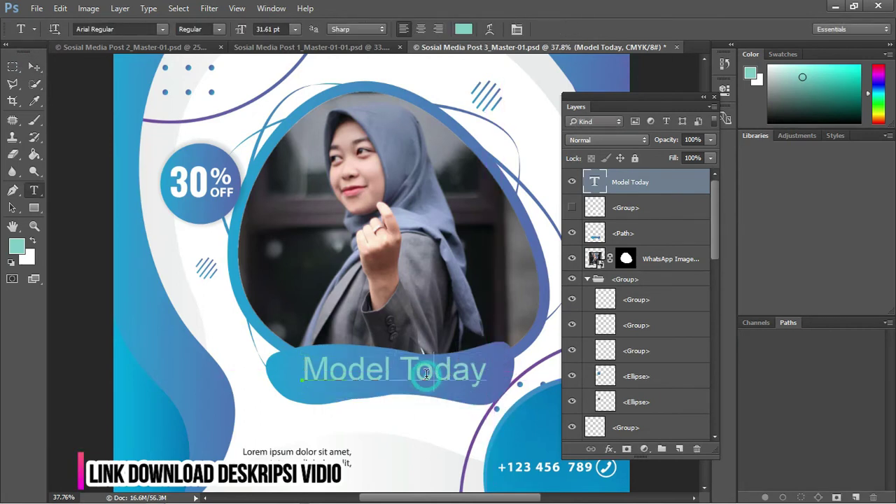
pyautogui.hotkey('ctrl', 's')
# - Set the Model Today text to white Pacifico Regular and scale it to about 84%
pyautogui.tripleClick(423, 373)
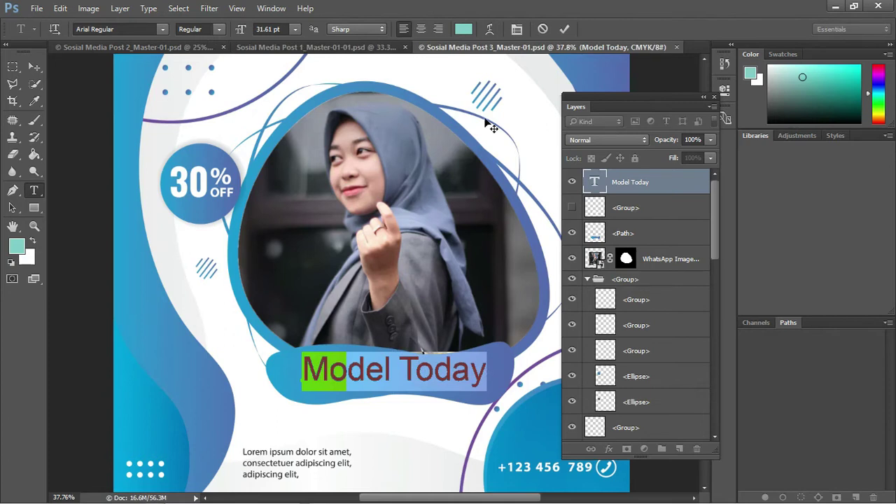
pyautogui.click(127, 29)
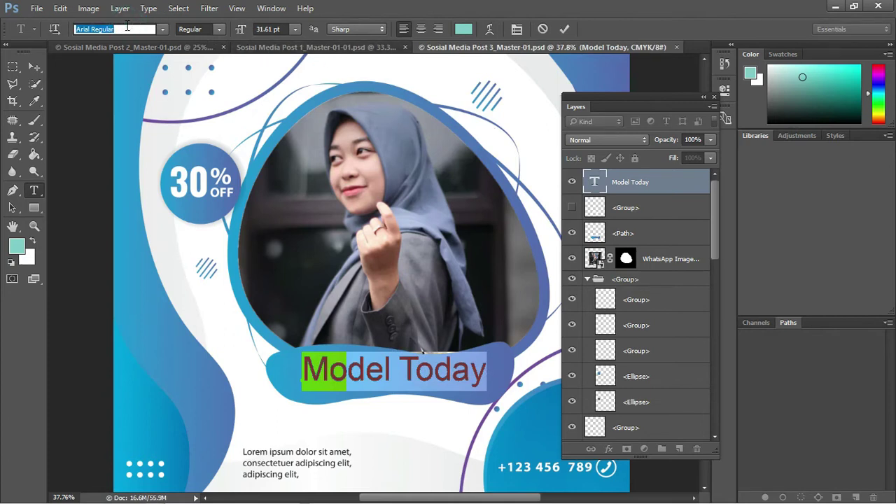
pyautogui.write('pac')
pyautogui.click(125, 66)
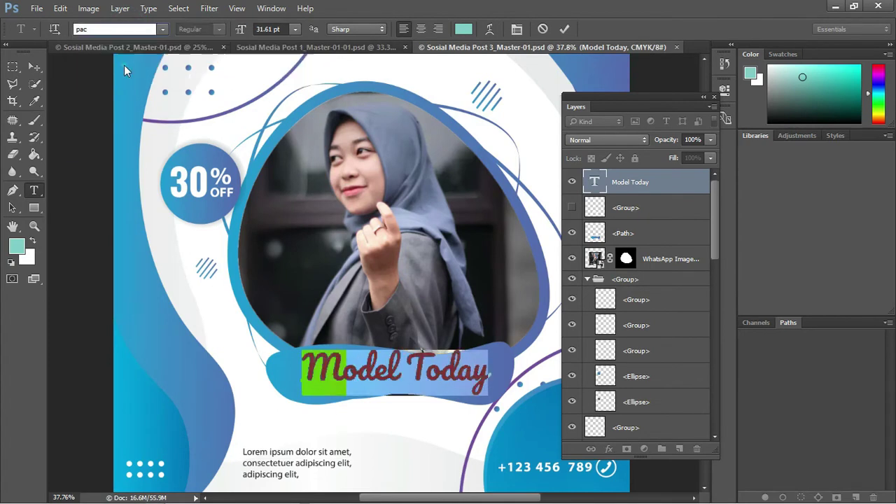
pyautogui.click(33, 240)
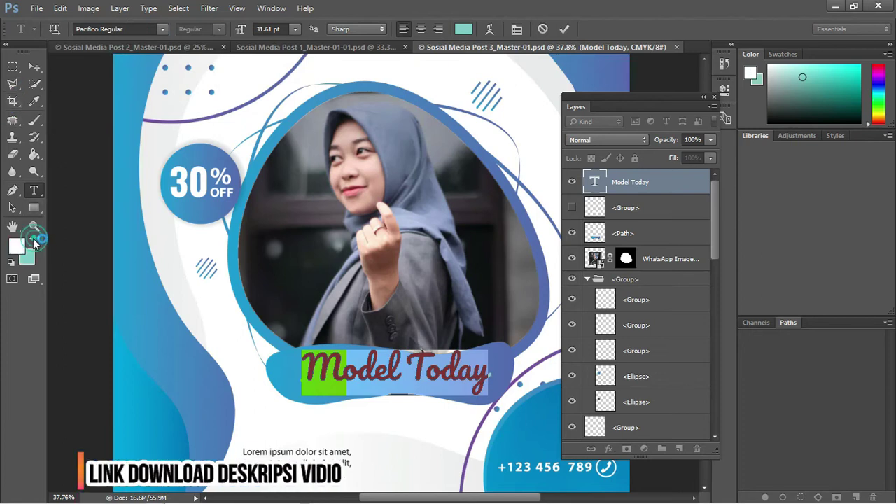
pyautogui.click(34, 67)
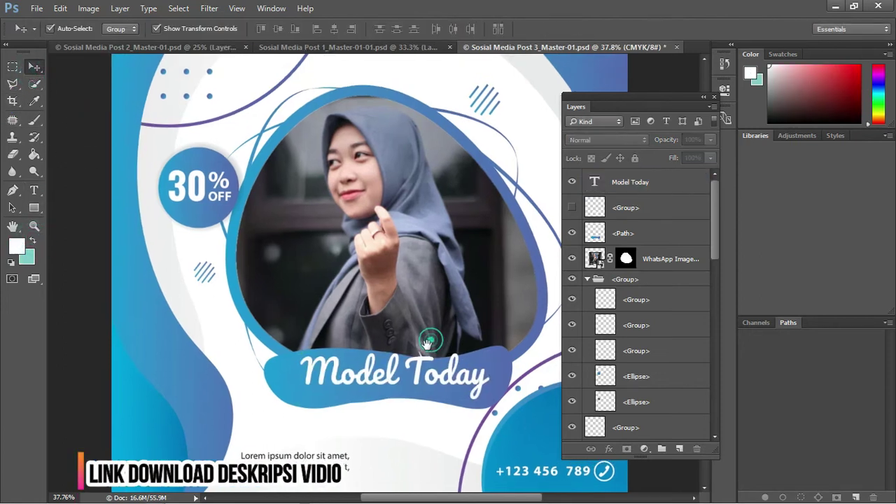
pyautogui.moveTo(414, 376); pyautogui.dragTo(417, 383)
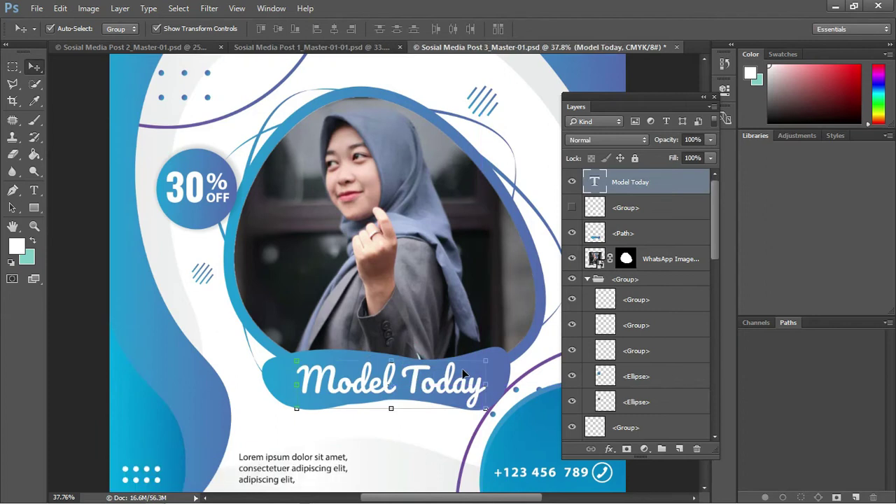
pyautogui.moveTo(485, 365); pyautogui.dragTo(471, 365)
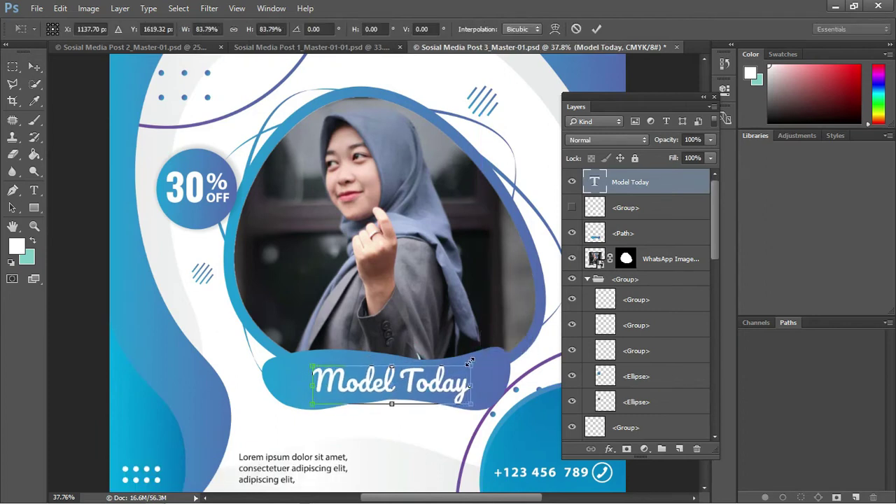
pyautogui.press('Return')
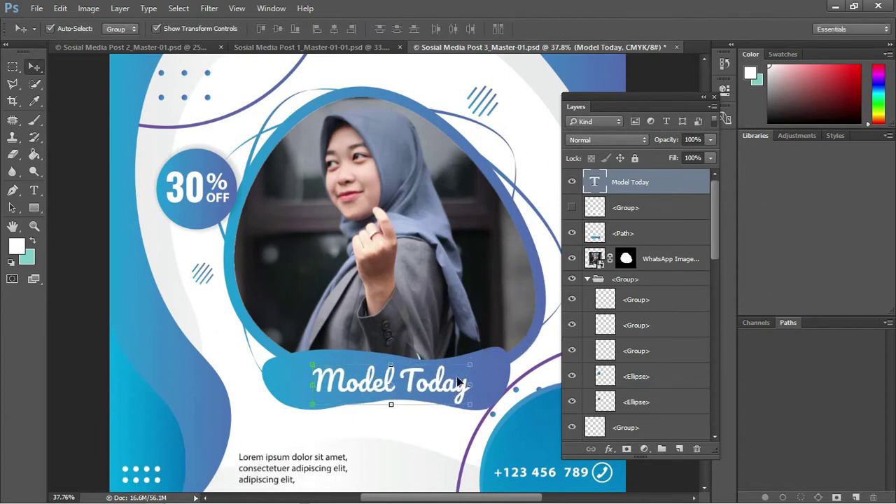
pyautogui.click(199, 198)
# - Nudge the 30% OFF badge slightly up and left with Free Transform
pyautogui.hotkey('ctrl', 't')
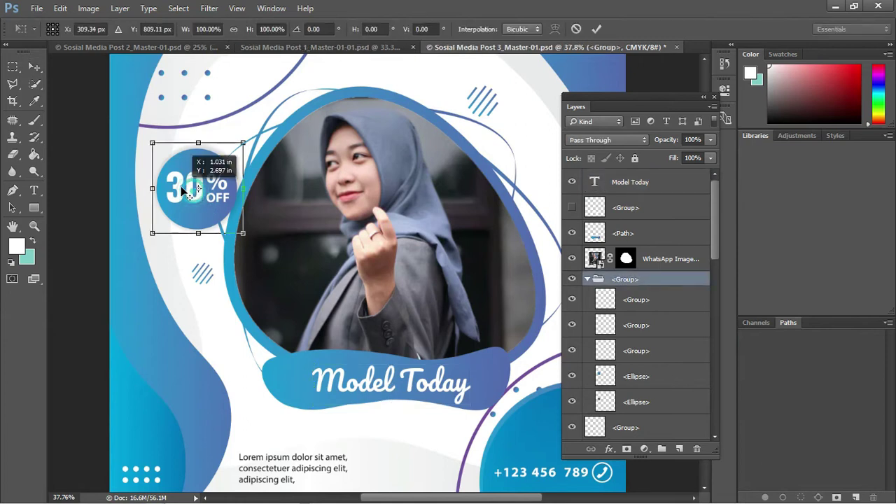
pyautogui.moveTo(199, 198)
pyautogui.mouseDown()
pyautogui.moveTo(175, 193)
pyautogui.moveTo(178, 180)
pyautogui.mouseUp()
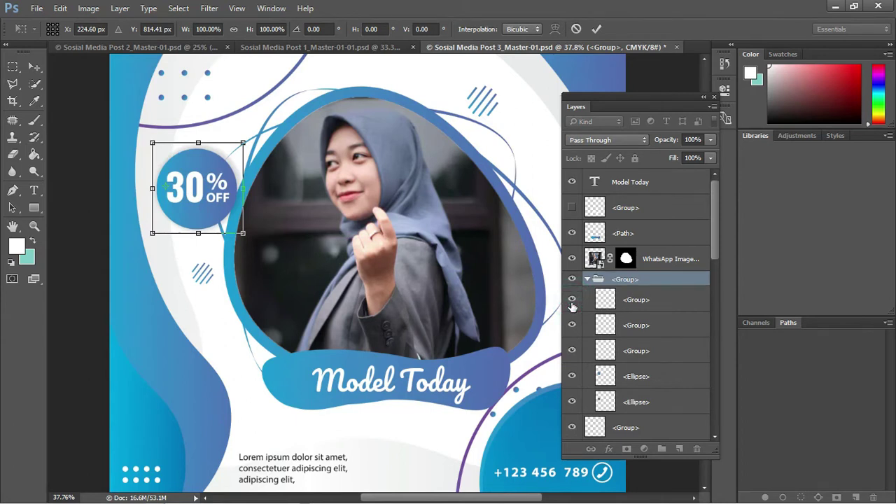
pyautogui.press('Return')
# - Toggle the OFF, % and 30 text layers to identify each part of the badge
pyautogui.click(572, 301)
pyautogui.click(572, 301)
pyautogui.click(576, 320)
pyautogui.click(576, 320)
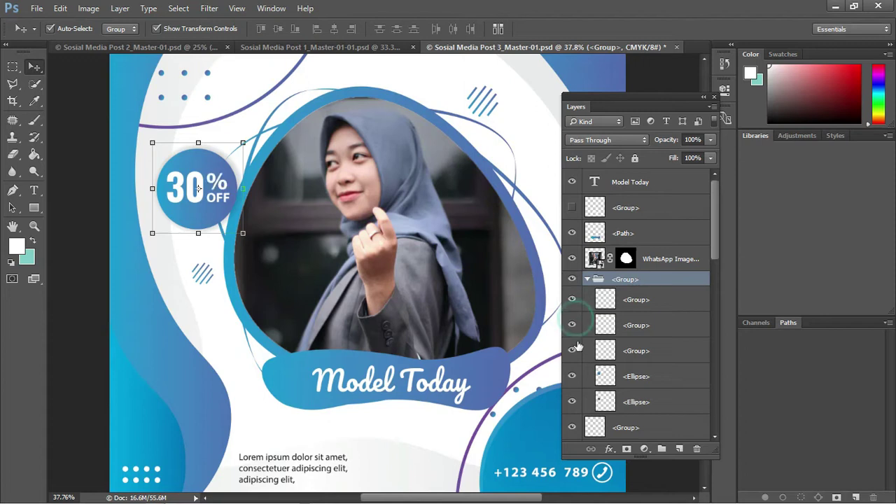
pyautogui.click(572, 351)
pyautogui.click(571, 324)
pyautogui.click(572, 299)
pyautogui.click(571, 325)
pyautogui.click(573, 350)
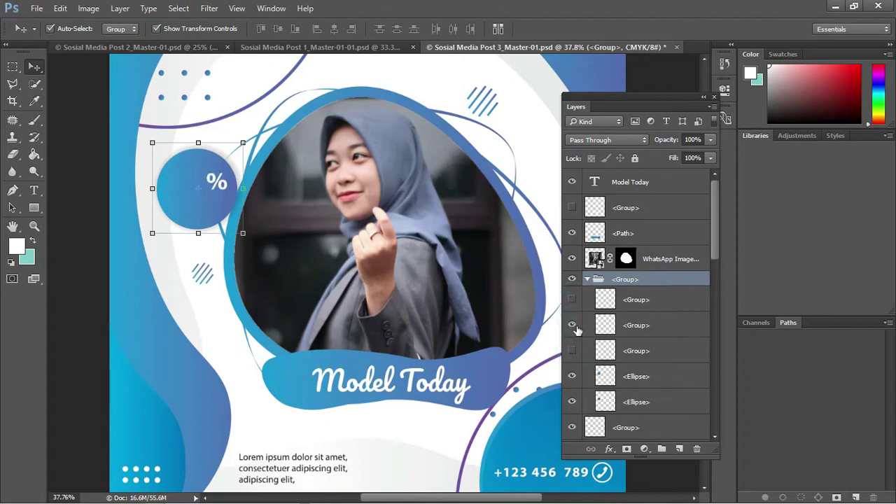
pyautogui.click(573, 299)
pyautogui.click(571, 350)
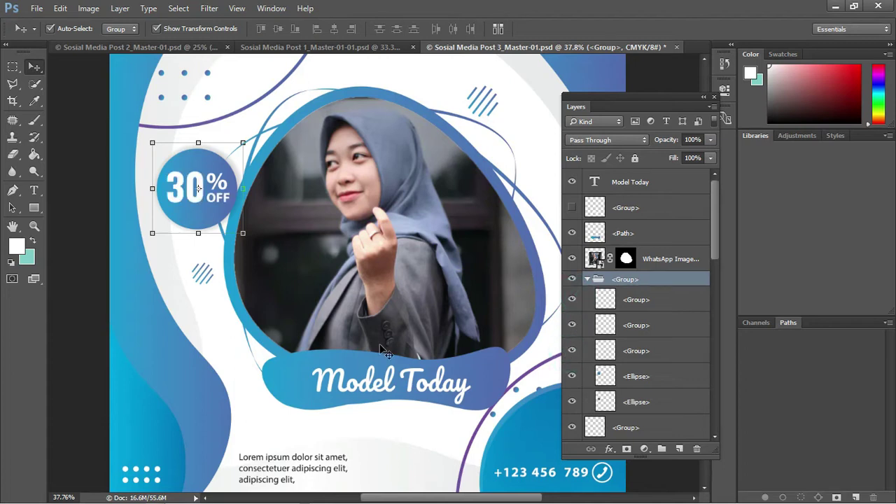
# - Select the Model Today text, Lorem ipsum group and phone number group in turn
pyautogui.click(390, 392)
pyautogui.scroll(-3, 392, 336)
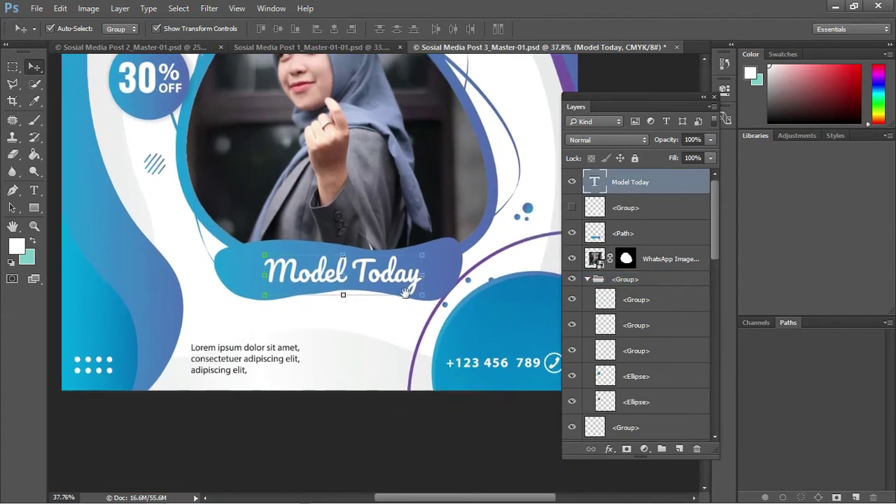
pyautogui.click(297, 346)
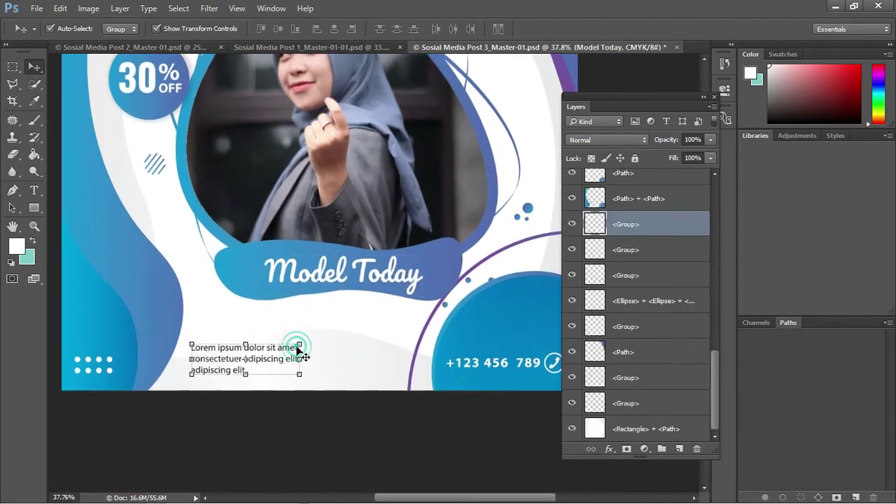
pyautogui.click(491, 365)
pyautogui.moveTo(505, 254); pyautogui.dragTo(482, 338)
pyautogui.scroll(3, 482, 266)
pyautogui.scroll(-6, 476, 294)
pyautogui.hscroll(2, 473, 318)
# - Check layer1 and the phone number layer, then ungroup the phone icon and number group
pyautogui.click(571, 197)
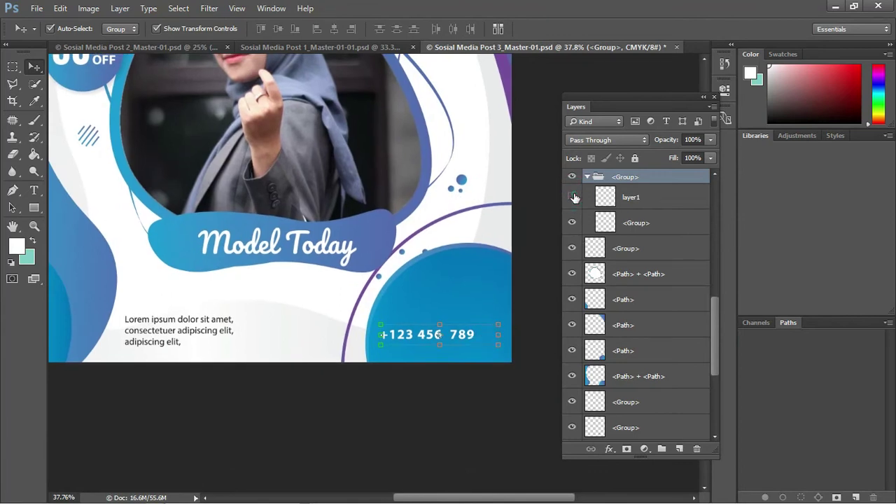
pyautogui.click(572, 196)
pyautogui.click(572, 223)
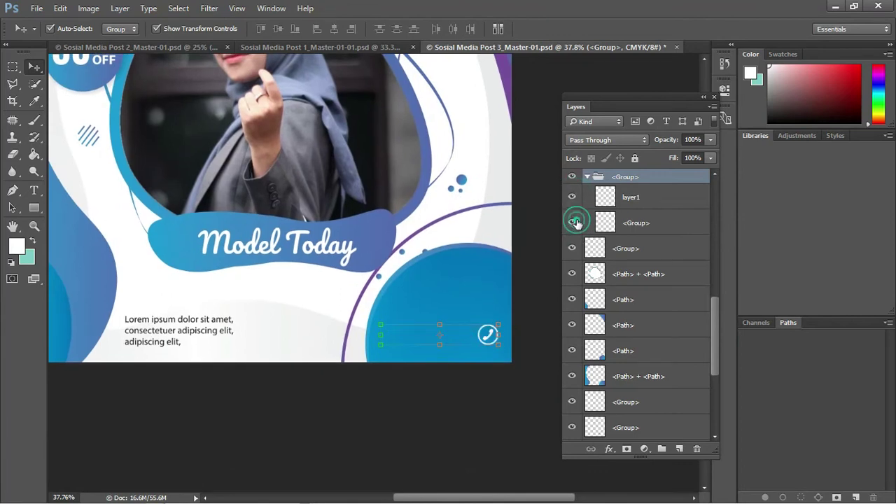
pyautogui.click(572, 223)
pyautogui.rightClick(620, 182)
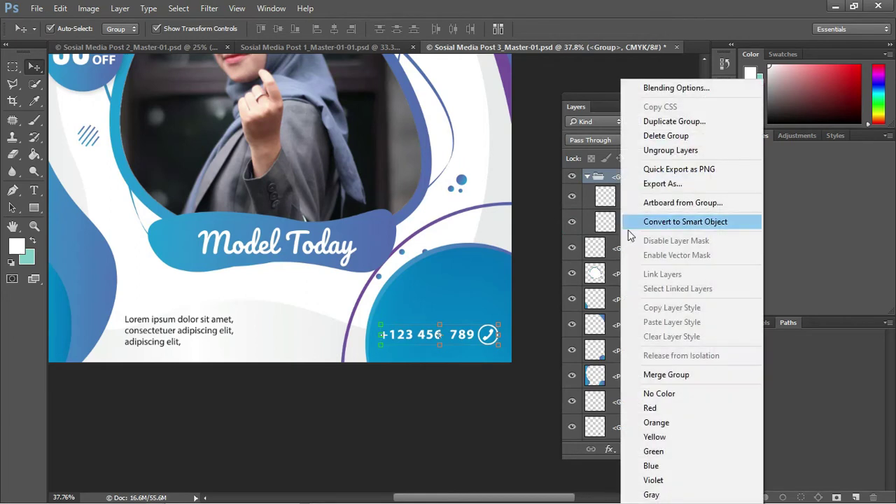
pyautogui.click(636, 148)
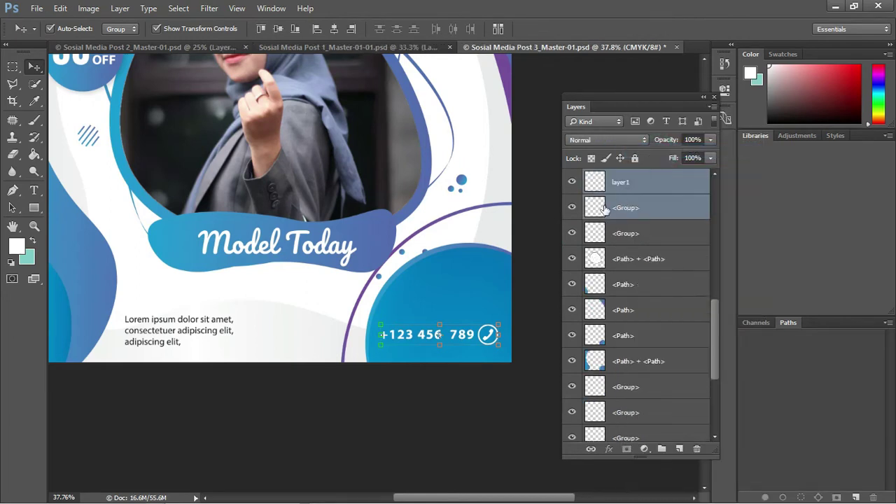
# - Hide the phone number text so only the phone icon remains, then fit the design on screen
pyautogui.click(571, 181)
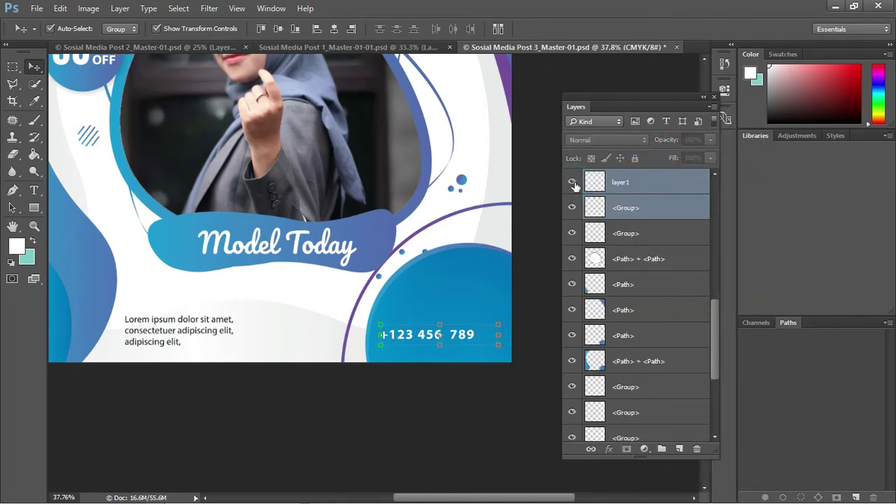
pyautogui.click(572, 182)
pyautogui.click(572, 208)
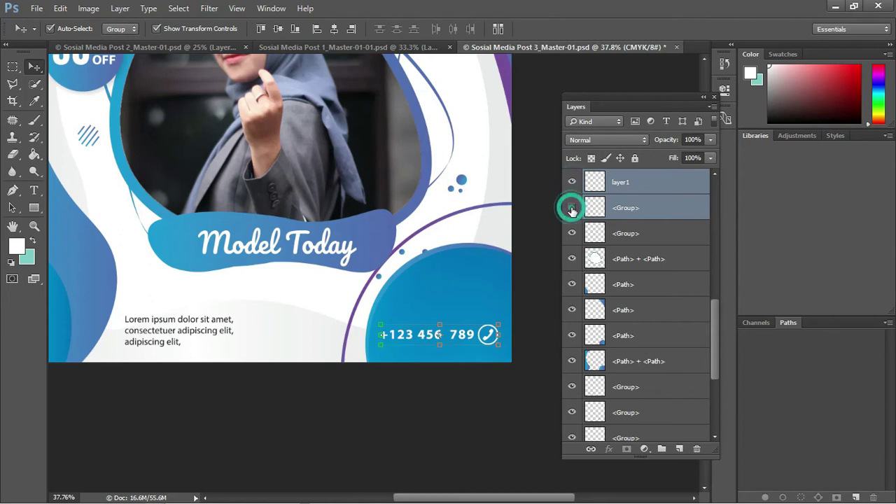
pyautogui.click(529, 226)
pyautogui.scroll(-1, 529, 229)
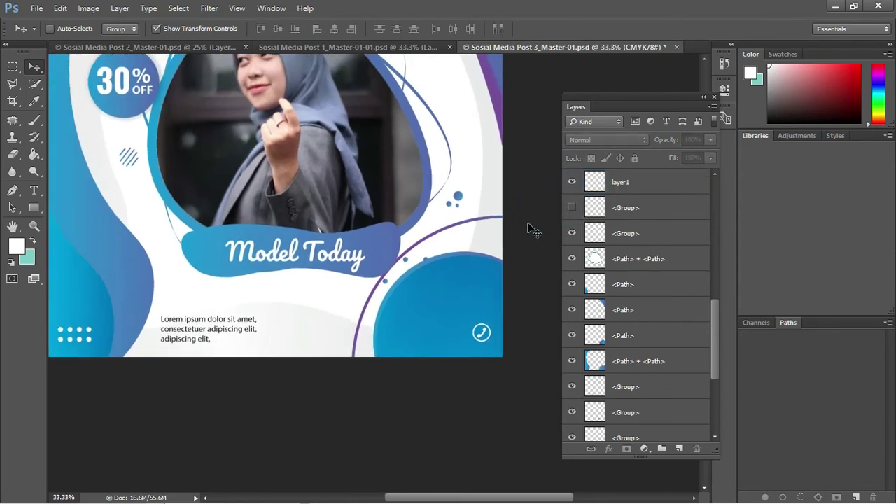
pyautogui.hotkey('ctrl', '0')
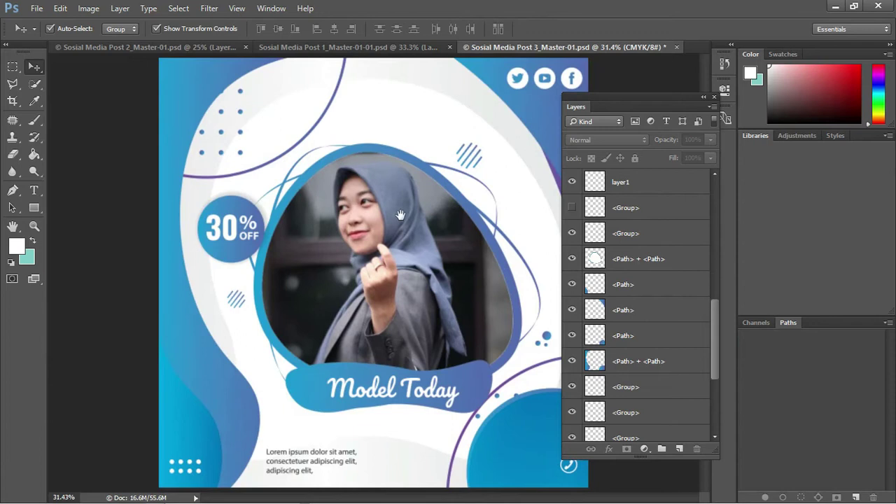
pyautogui.hotkey('ctrl', '-')
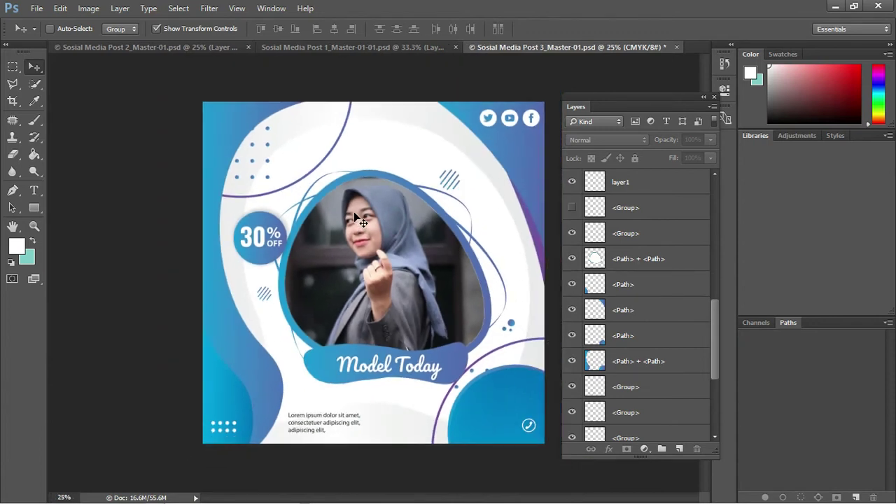
pyautogui.scroll(2, 642, 268)
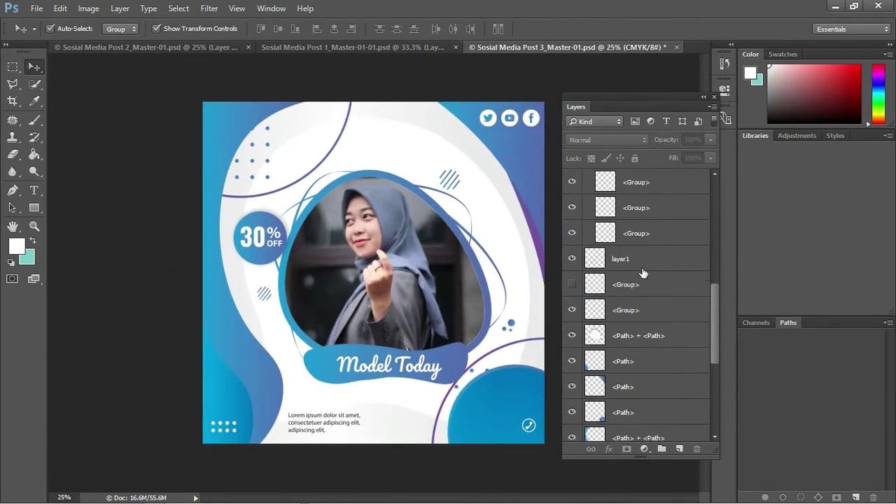
pyautogui.scroll(3, 616, 294)
pyautogui.scroll(3, 642, 273)
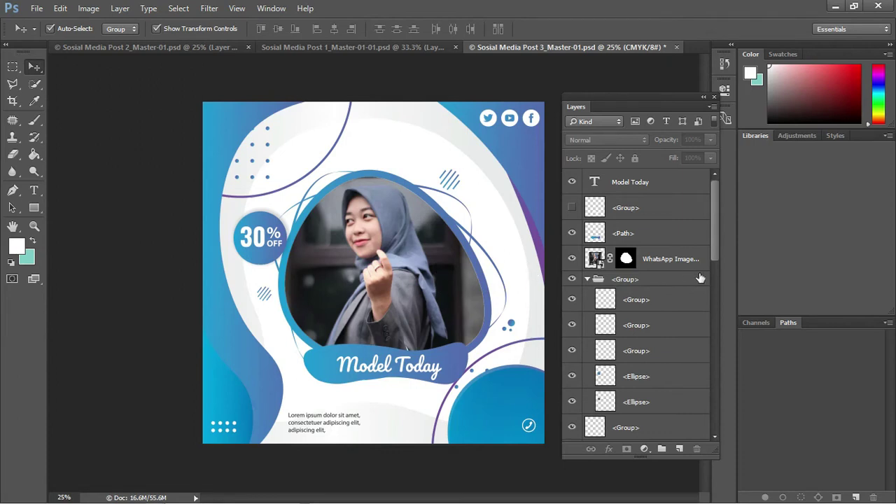
pyautogui.moveTo(712, 244)
pyautogui.mouseDown()
pyautogui.moveTo(702, 322)
pyautogui.moveTo(689, 264)
pyautogui.moveTo(698, 206)
pyautogui.mouseUp()
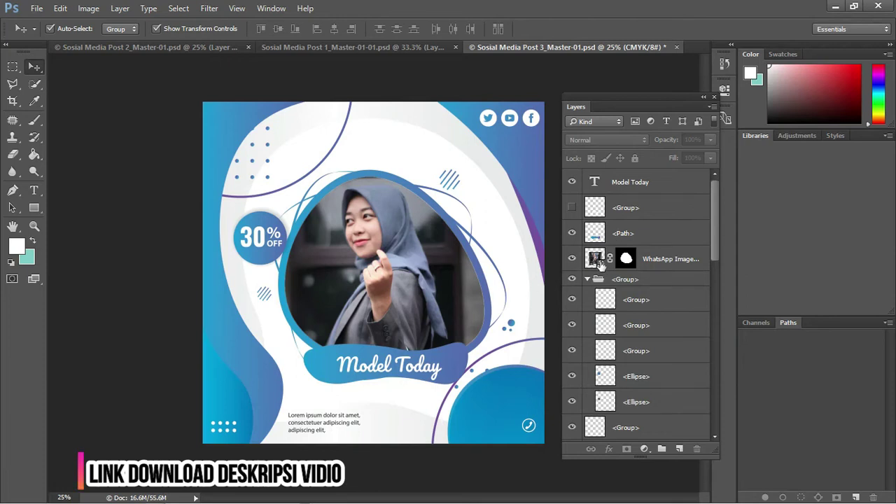
# - Add a Hue/Saturation adjustment layer above the photo layer
pyautogui.click(657, 258)
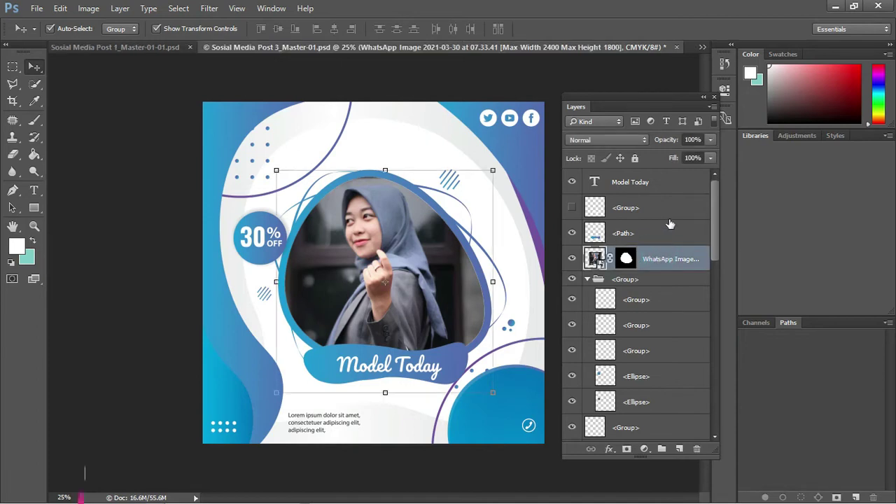
pyautogui.click(645, 449)
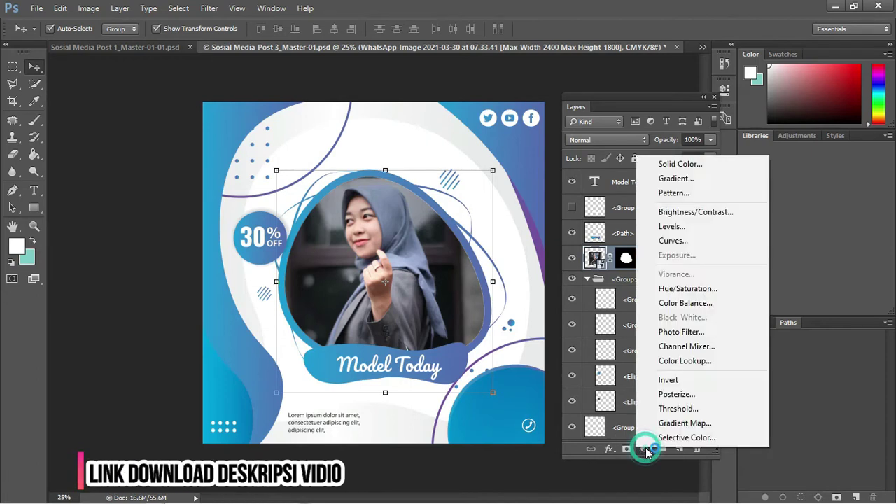
pyautogui.click(702, 291)
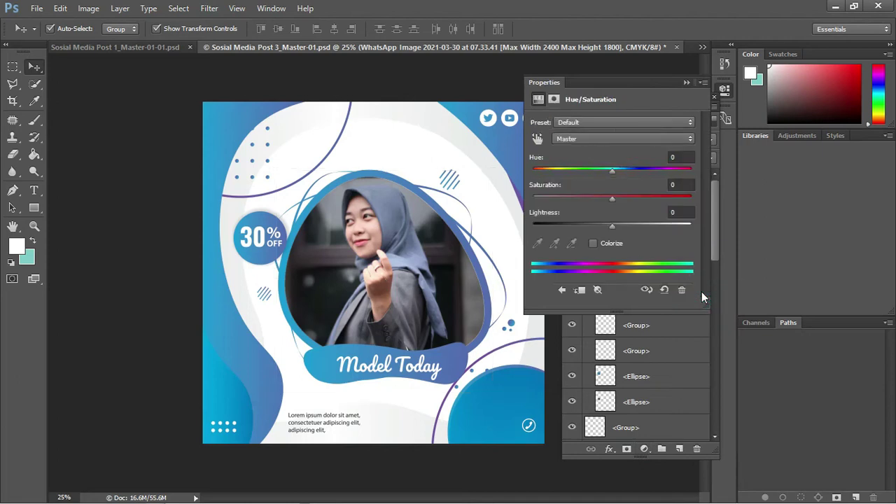
# - Re-dock the Layers panel beside the adjustment settings and start raising Saturation
pyautogui.click(450, 85)
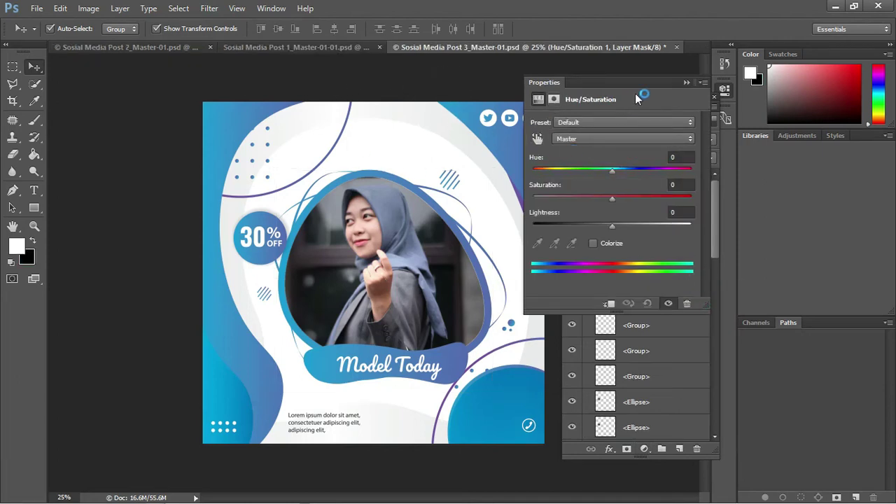
pyautogui.moveTo(643, 87); pyautogui.dragTo(485, 87)
pyautogui.click(668, 100)
pyautogui.moveTo(661, 99); pyautogui.dragTo(858, 133)
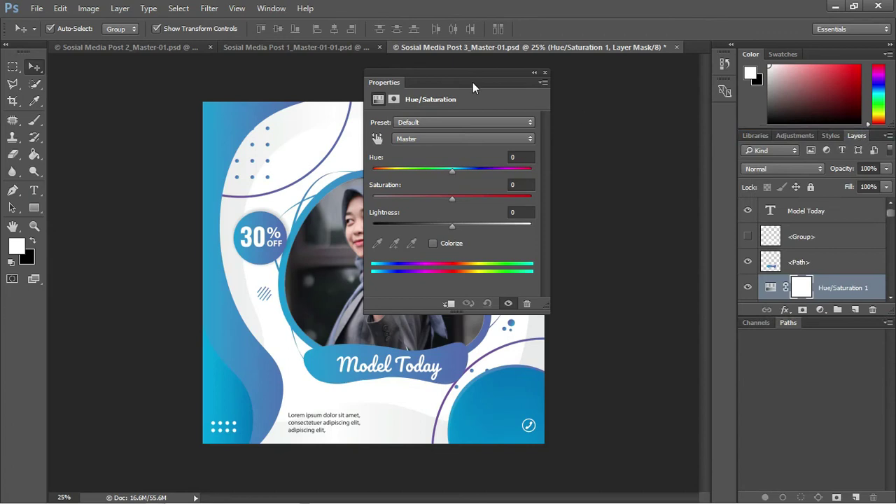
pyautogui.moveTo(444, 73); pyautogui.dragTo(612, 98)
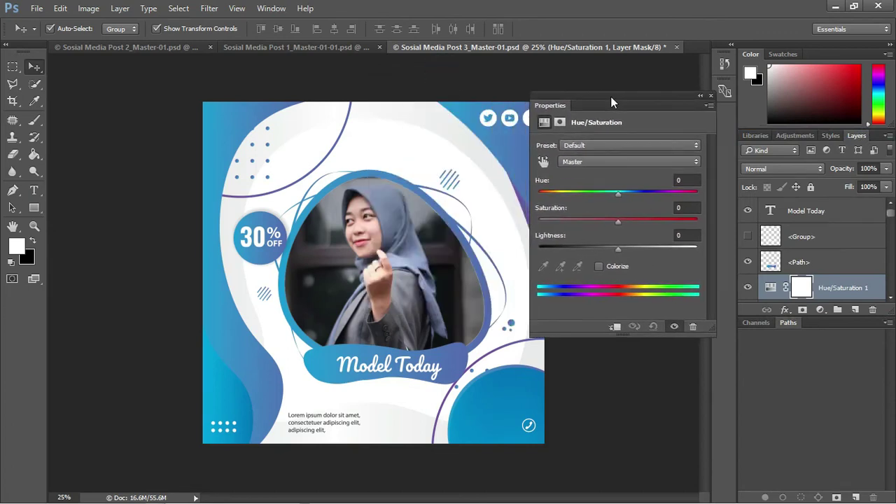
pyautogui.moveTo(617, 222)
pyautogui.mouseDown()
pyautogui.moveTo(607, 221)
pyautogui.moveTo(647, 224)
pyautogui.moveTo(611, 249)
pyautogui.mouseUp()
# - Set Saturation +44 and Lightness -8, return the hue to +2 after a green trial, and enlarge Layers
pyautogui.moveTo(648, 221); pyautogui.dragTo(652, 222)
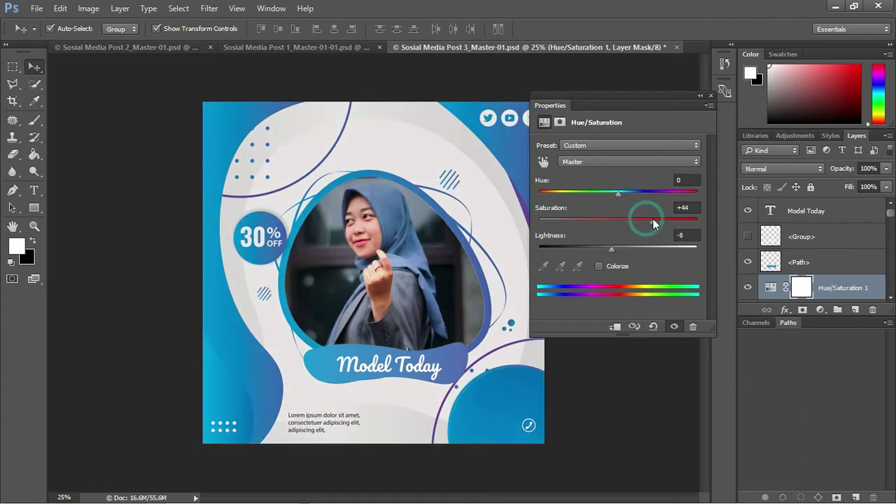
pyautogui.moveTo(618, 193); pyautogui.dragTo(569, 198)
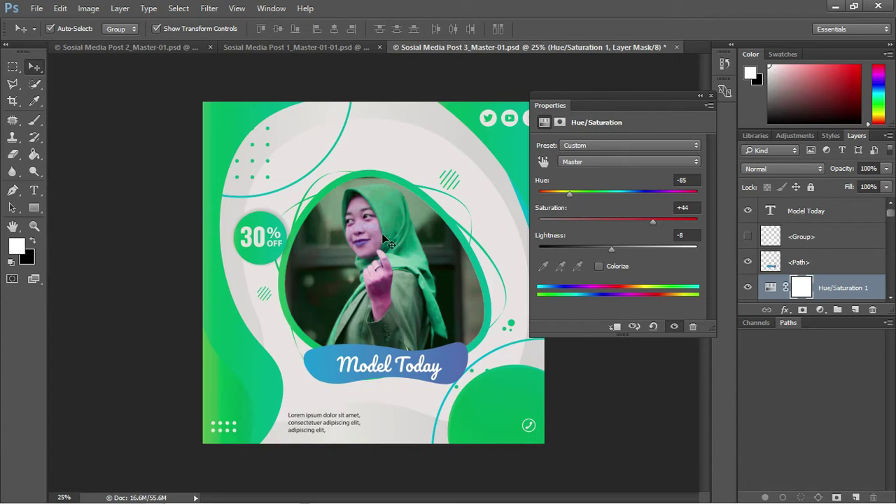
pyautogui.moveTo(568, 191)
pyautogui.mouseDown()
pyautogui.moveTo(637, 191)
pyautogui.moveTo(606, 191)
pyautogui.moveTo(631, 190)
pyautogui.moveTo(620, 189)
pyautogui.mouseUp()
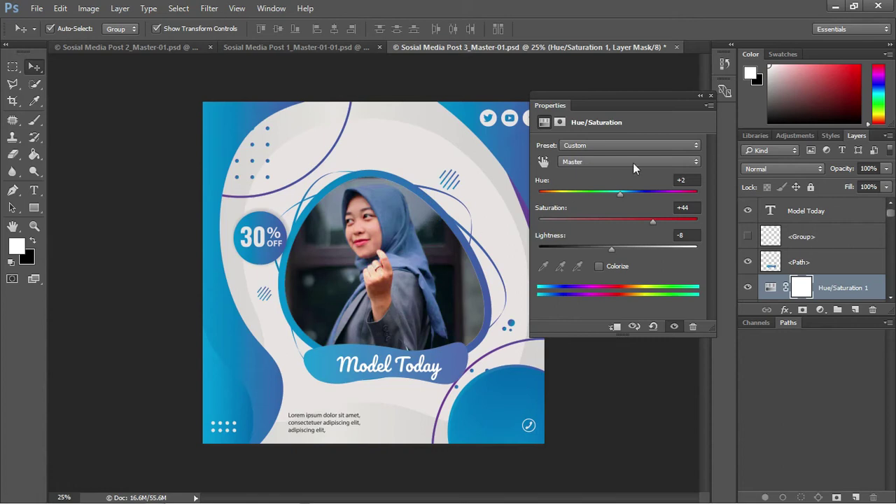
pyautogui.moveTo(679, 99); pyautogui.dragTo(665, 103)
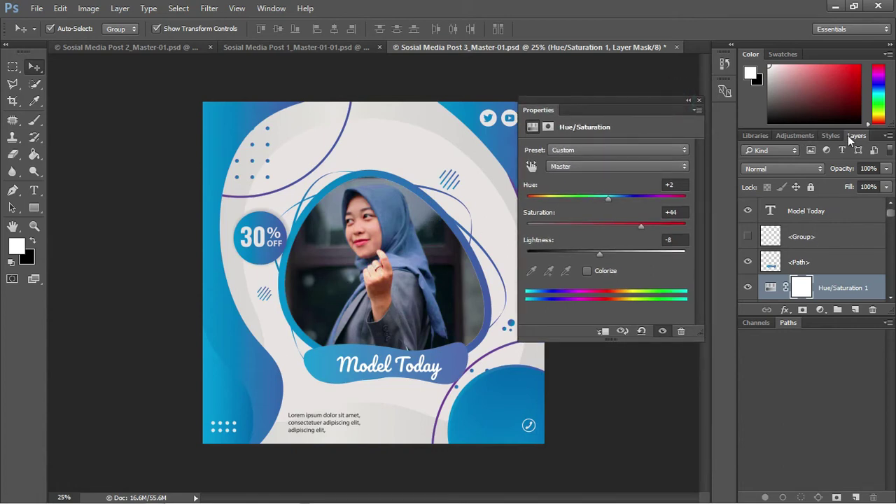
pyautogui.moveTo(778, 317); pyautogui.dragTo(784, 495)
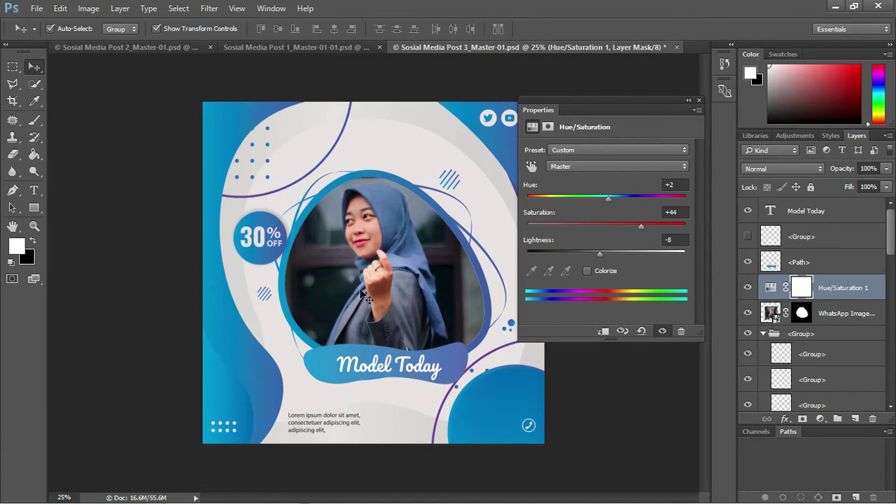
# - Move the Hue/Saturation 1 adjustment layer below the WhatsApp Image photo layer
pyautogui.click(848, 313)
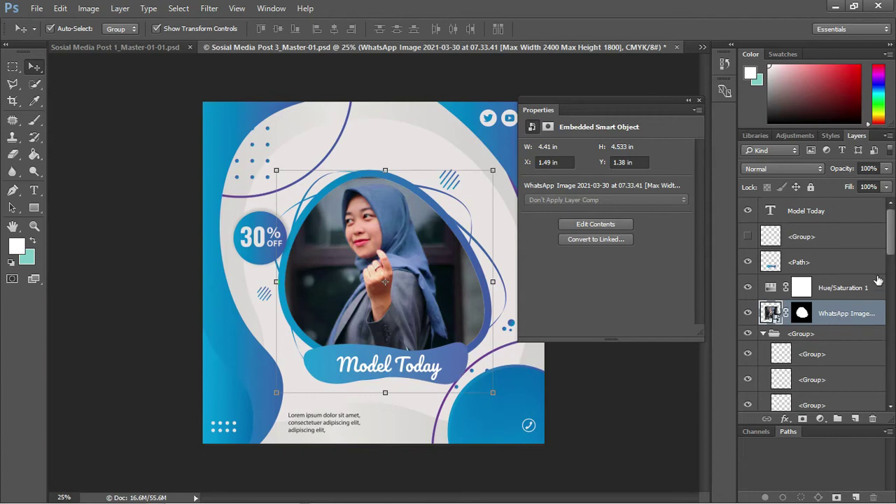
pyautogui.keyDown('shift'); pyautogui.click(837, 210); pyautogui.keyUp('shift')
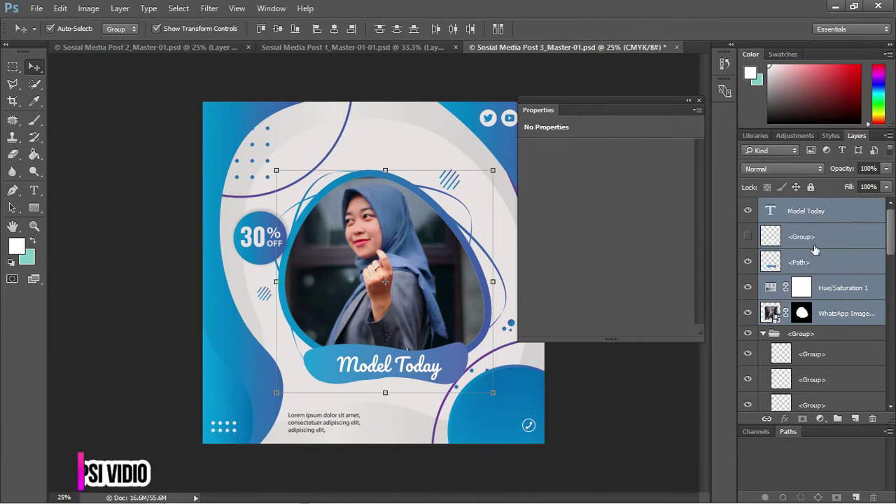
pyautogui.click(822, 262)
pyautogui.moveTo(848, 288); pyautogui.dragTo(848, 322)
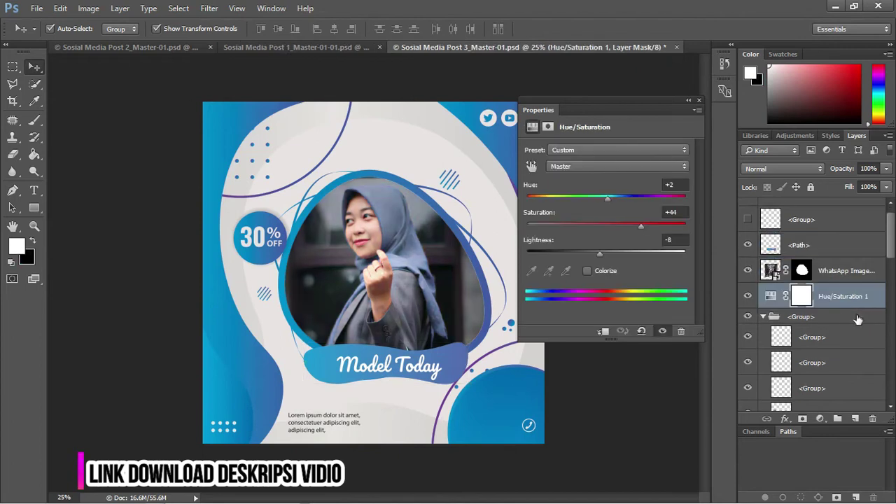
pyautogui.scroll(1, 827, 302)
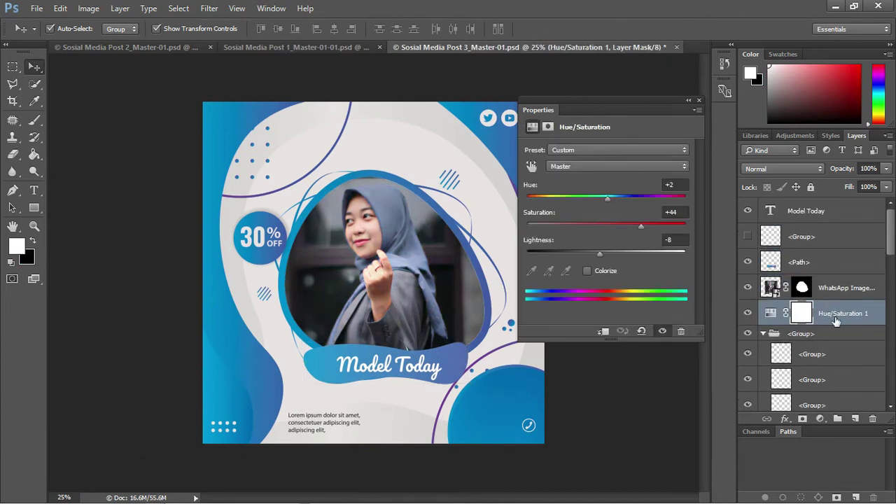
pyautogui.moveTo(891, 246)
pyautogui.mouseDown()
pyautogui.moveTo(891, 273)
pyautogui.moveTo(891, 228)
pyautogui.mouseUp()
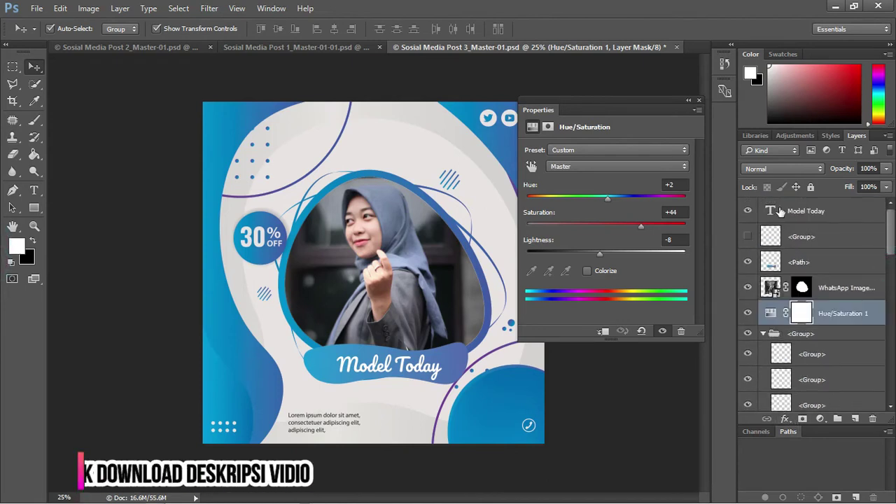
# - Toggle the photo, Model Today banner and hidden <Group> layers to check the result
pyautogui.click(833, 289)
pyautogui.click(747, 288)
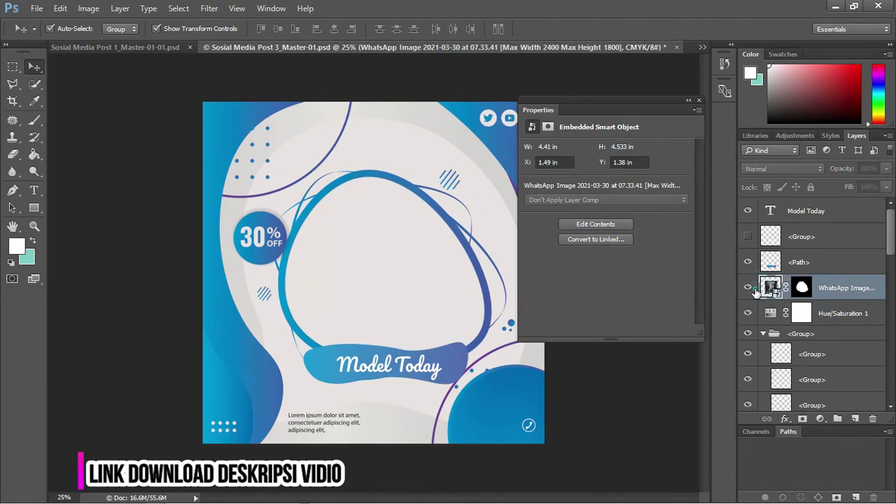
pyautogui.click(749, 261)
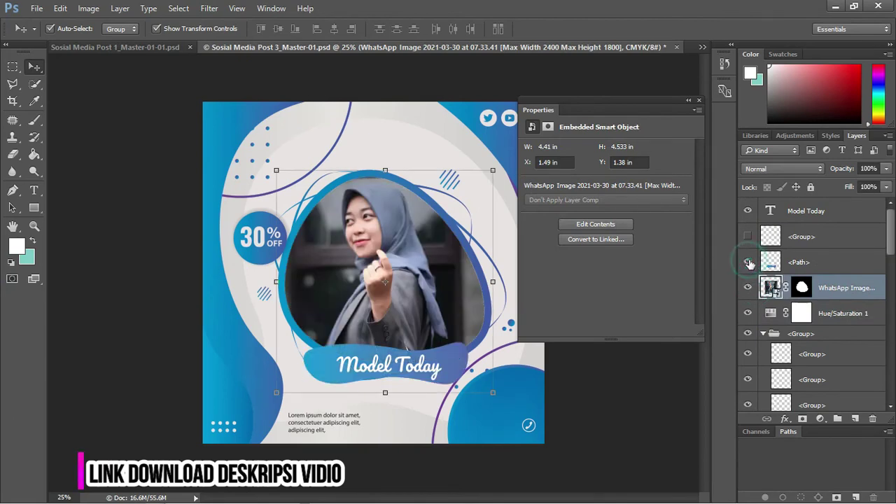
pyautogui.click(749, 262)
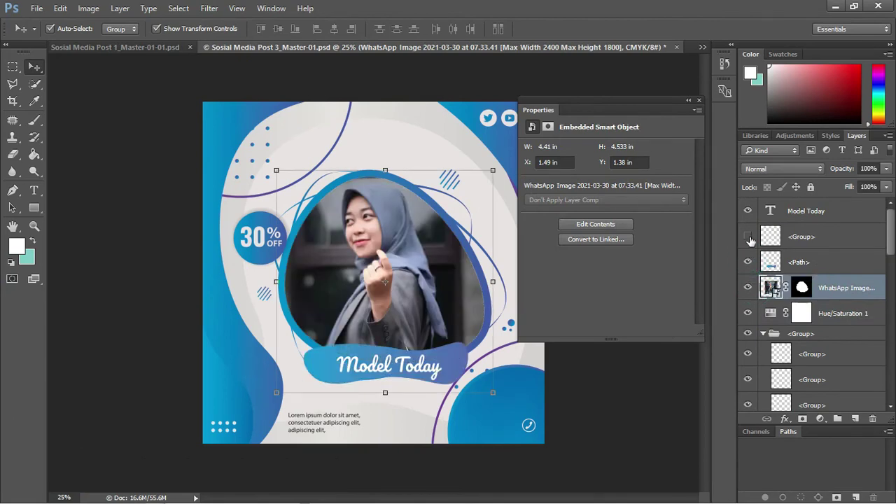
pyautogui.click(747, 236)
pyautogui.click(749, 211)
# - Select the 30% OFF badge group, then reselect the Hue/Saturation 1 layer
pyautogui.click(264, 237)
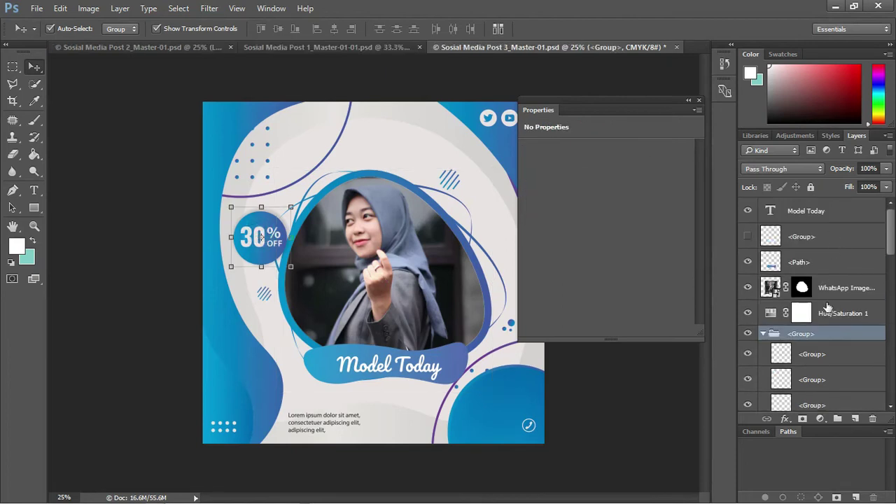
pyautogui.click(832, 313)
pyautogui.click(842, 287)
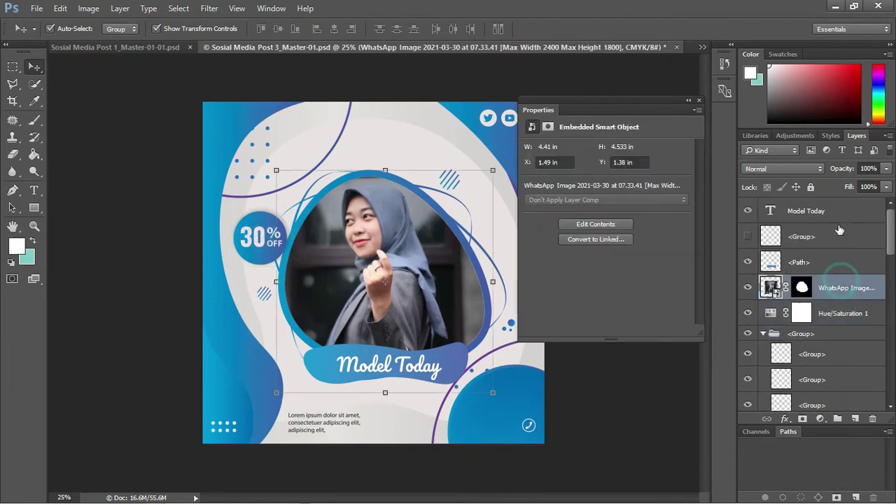
pyautogui.keyDown('shift'); pyautogui.click(834, 210); pyautogui.keyUp('shift')
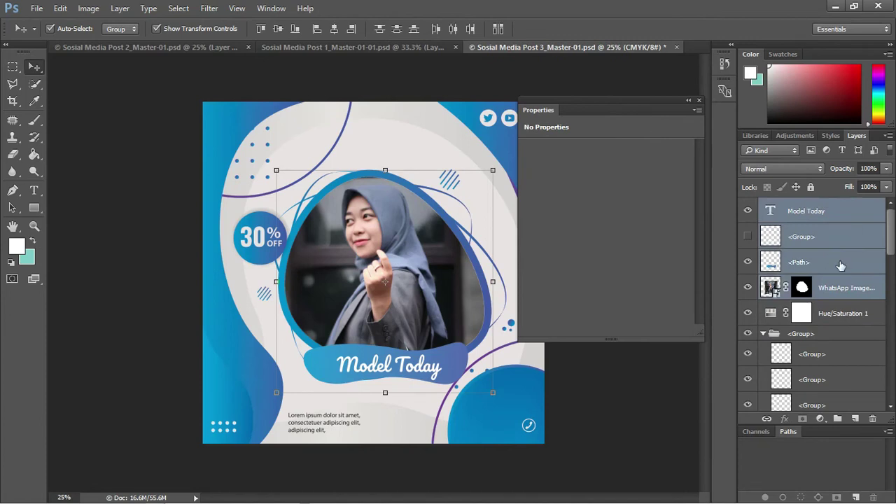
pyautogui.click(851, 313)
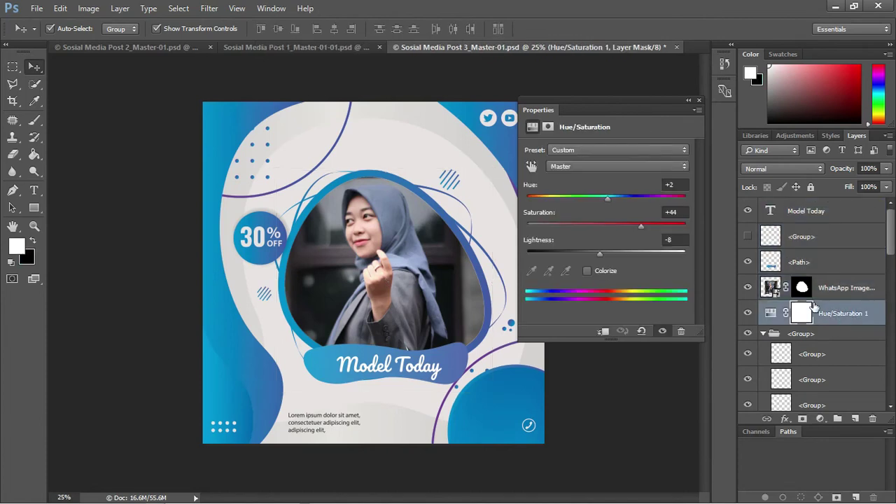
# - Set the Hue/Saturation 1 hue to +34 so the blues turn purple, then duplicate the layer
pyautogui.moveTo(605, 198)
pyautogui.mouseDown()
pyautogui.moveTo(571, 200)
pyautogui.moveTo(642, 196)
pyautogui.moveTo(582, 196)
pyautogui.moveTo(636, 196)
pyautogui.moveTo(613, 196)
pyautogui.moveTo(623, 196)
pyautogui.mouseUp()
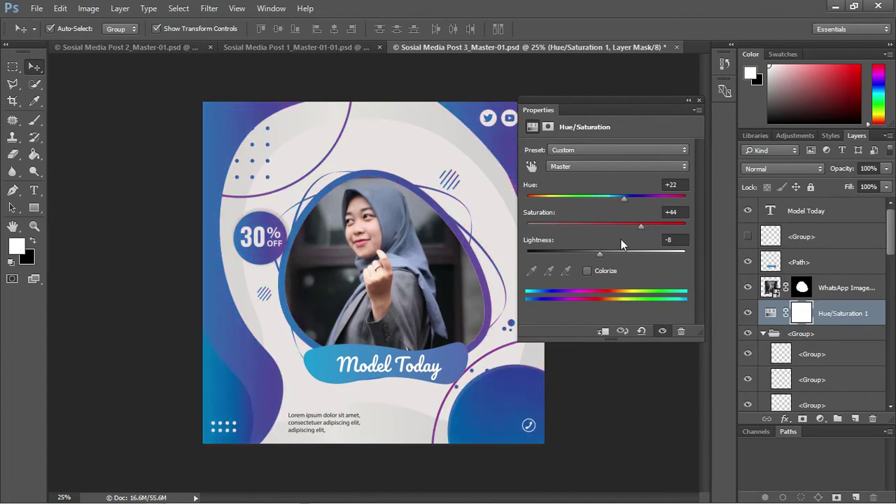
pyautogui.moveTo(640, 225)
pyautogui.mouseDown()
pyautogui.moveTo(658, 226)
pyautogui.moveTo(582, 224)
pyautogui.moveTo(635, 225)
pyautogui.moveTo(587, 198)
pyautogui.moveTo(604, 198)
pyautogui.mouseUp()
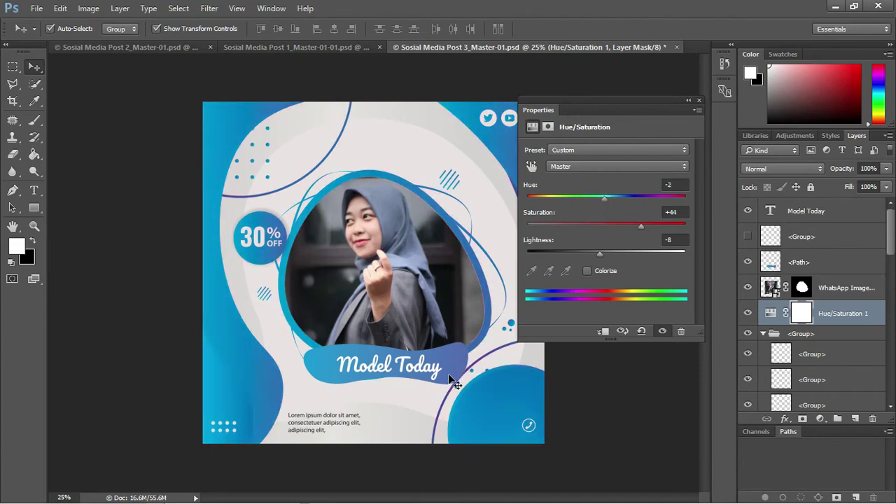
pyautogui.moveTo(604, 197)
pyautogui.mouseDown()
pyautogui.moveTo(593, 196)
pyautogui.moveTo(622, 195)
pyautogui.moveTo(588, 195)
pyautogui.moveTo(632, 202)
pyautogui.mouseUp()
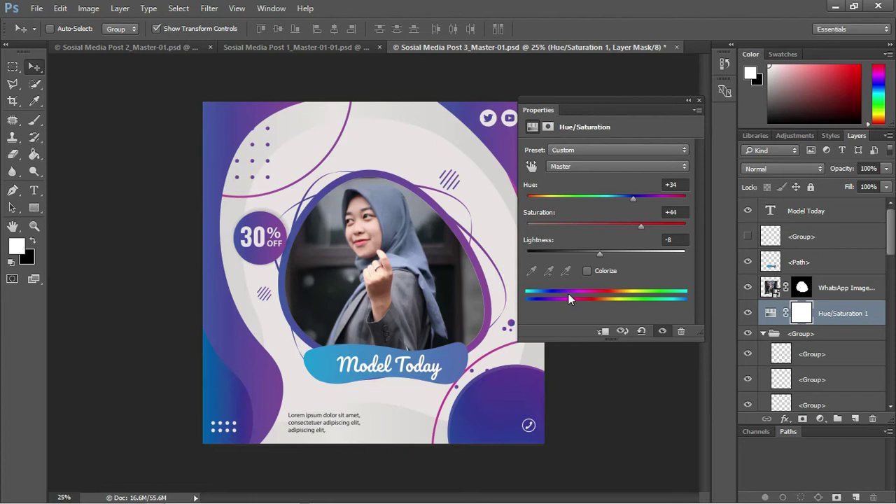
pyautogui.hotkey('ctrl', 'j')
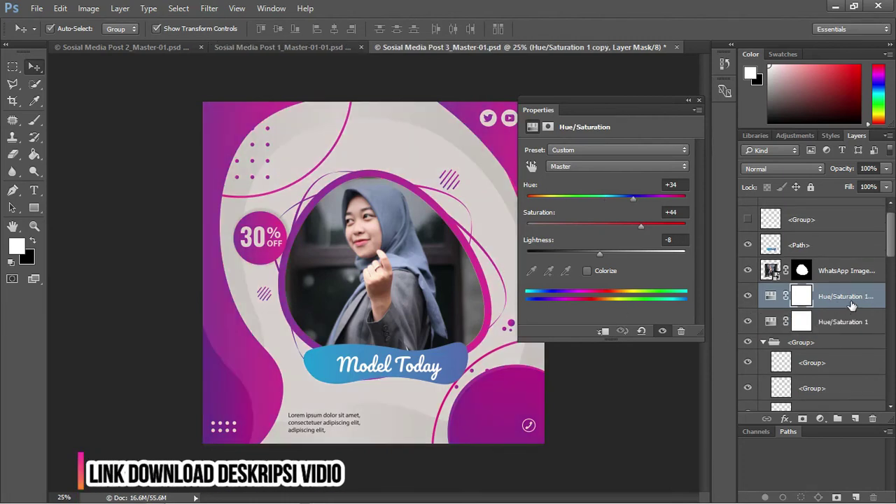
# - Move the Hue/Saturation copy above the banner, clip it to the <Path> layer, and set hue near +30
pyautogui.moveTo(851, 310); pyautogui.dragTo(847, 239)
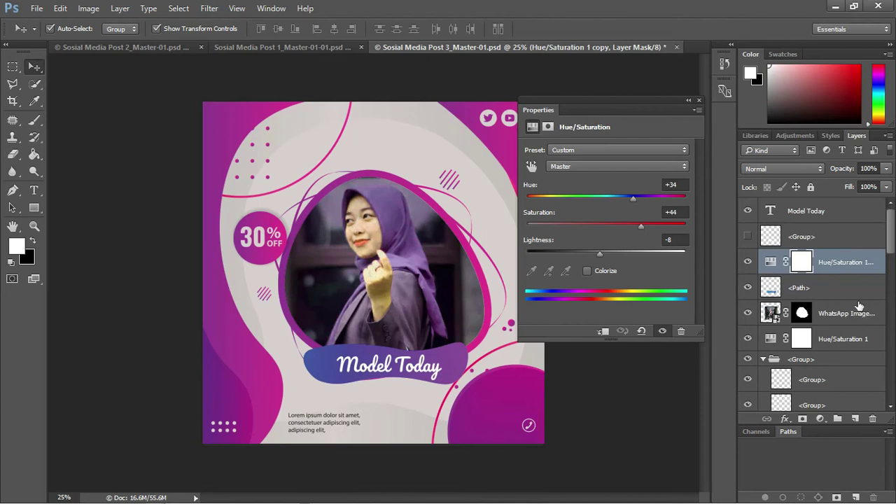
pyautogui.rightClick(849, 264)
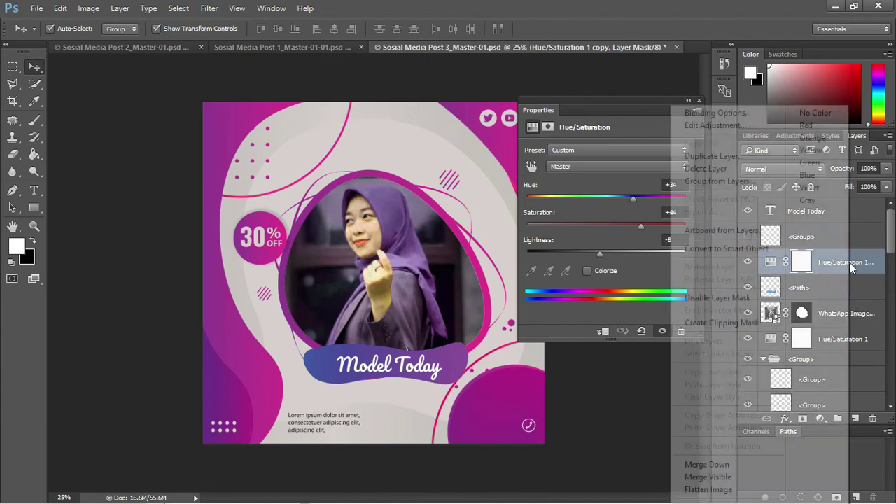
pyautogui.click(739, 326)
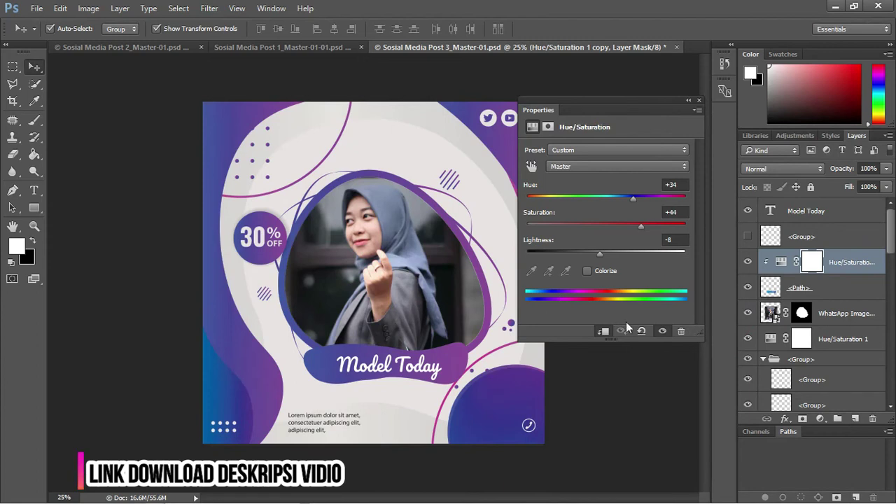
pyautogui.click(781, 263)
pyautogui.moveTo(632, 197)
pyautogui.mouseDown()
pyautogui.moveTo(584, 198)
pyautogui.moveTo(651, 199)
pyautogui.moveTo(612, 200)
pyautogui.moveTo(630, 198)
pyautogui.mouseUp()
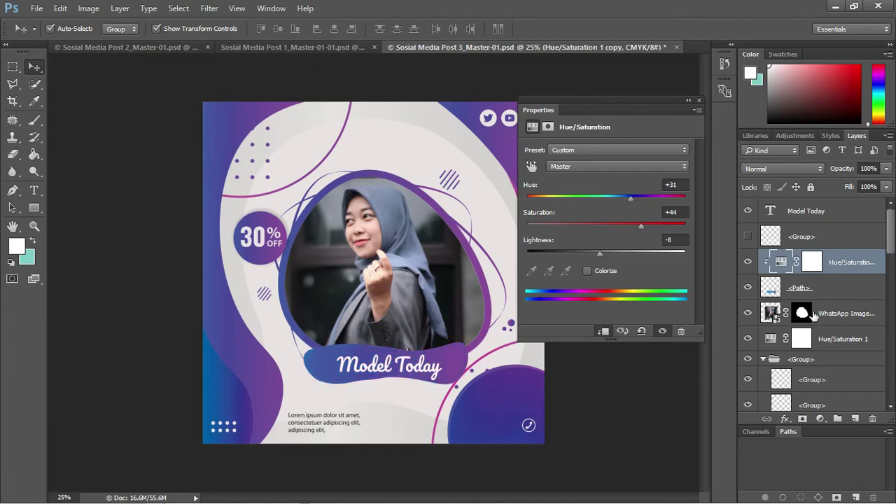
pyautogui.moveTo(628, 198)
pyautogui.mouseDown()
pyautogui.moveTo(593, 195)
pyautogui.moveTo(630, 201)
pyautogui.mouseUp()
# - Trial values on Hue/Saturation 1, then set the clipped copy to Hue +29 and Saturation +36
pyautogui.click(842, 340)
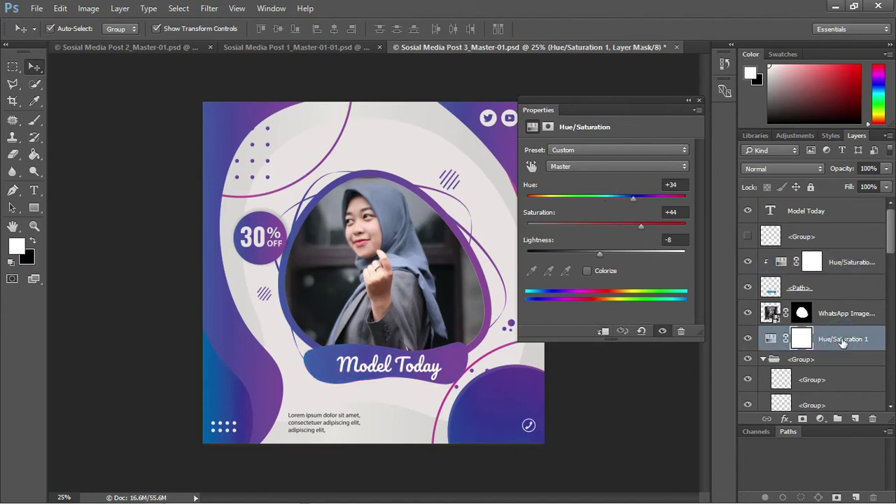
pyautogui.moveTo(644, 227)
pyautogui.mouseDown()
pyautogui.moveTo(595, 223)
pyautogui.moveTo(652, 224)
pyautogui.mouseUp()
pyautogui.moveTo(627, 195)
pyautogui.mouseDown()
pyautogui.moveTo(612, 196)
pyautogui.moveTo(632, 201)
pyautogui.mouseUp()
pyautogui.click(841, 266)
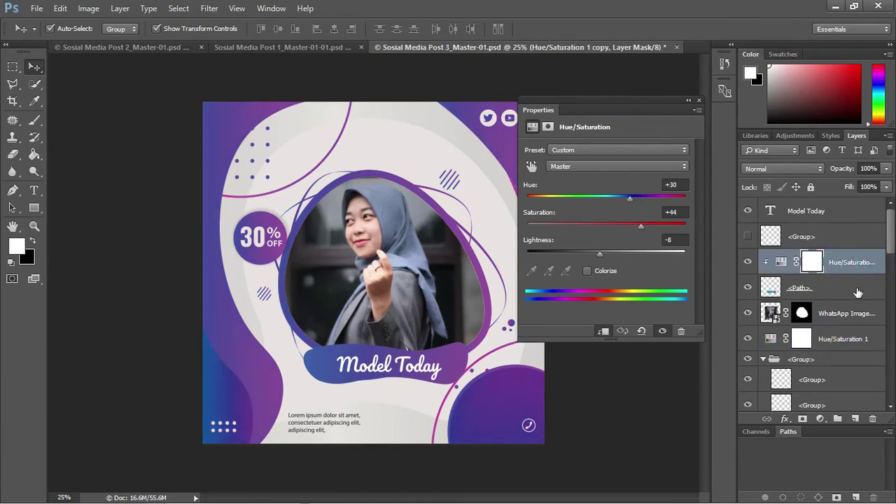
pyautogui.moveTo(636, 227)
pyautogui.mouseDown()
pyautogui.moveTo(625, 197)
pyautogui.moveTo(611, 198)
pyautogui.moveTo(629, 198)
pyautogui.mouseUp()
pyautogui.moveTo(668, 102); pyautogui.dragTo(662, 94)
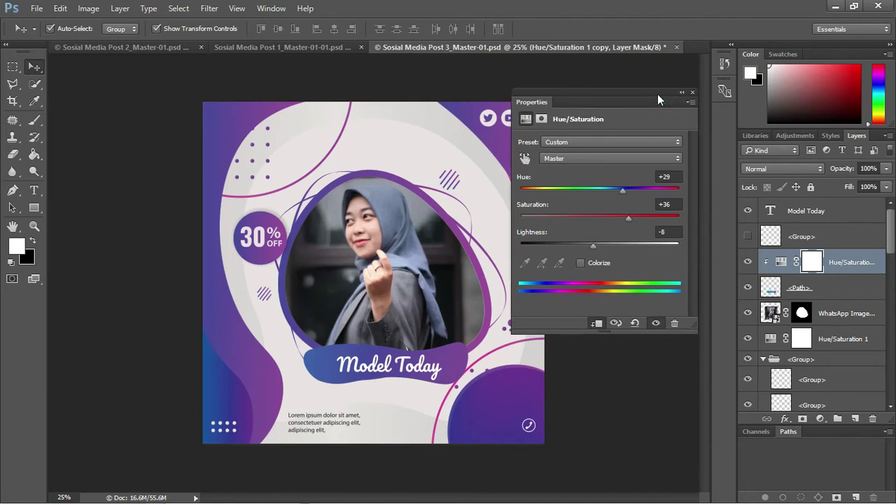
# - Switch to the Special Menu, then the New Menu post document, and bring up the window switcher
pyautogui.click(299, 47)
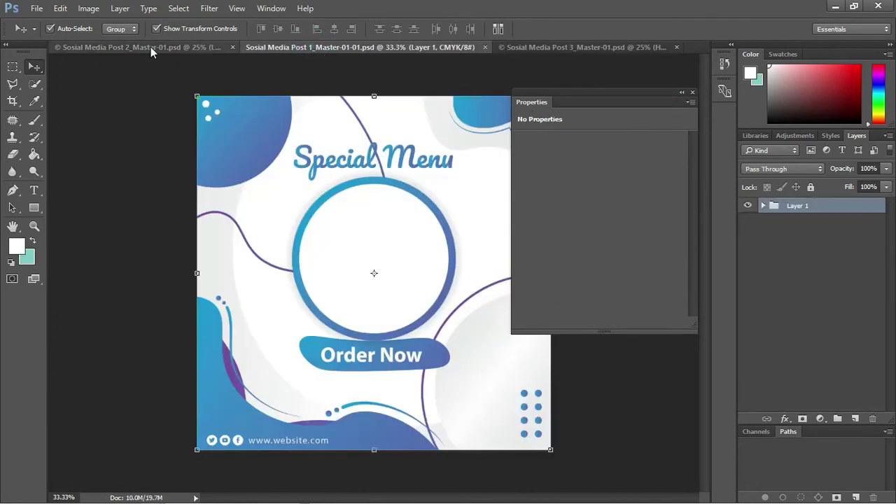
pyautogui.click(150, 47)
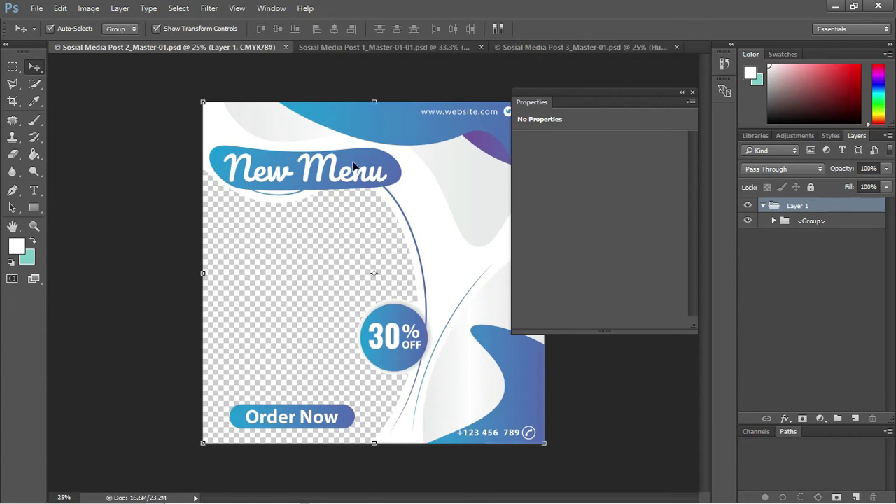
pyautogui.hotkey('alt', 'Tab')
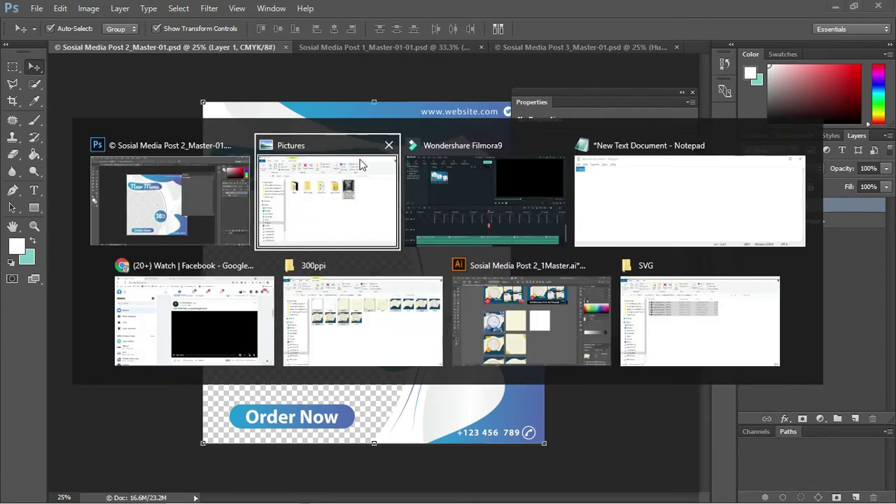
# - Maximize File Explorer and go to the desain_feed_instagram 1 PPT folder
pyautogui.click(360, 164)
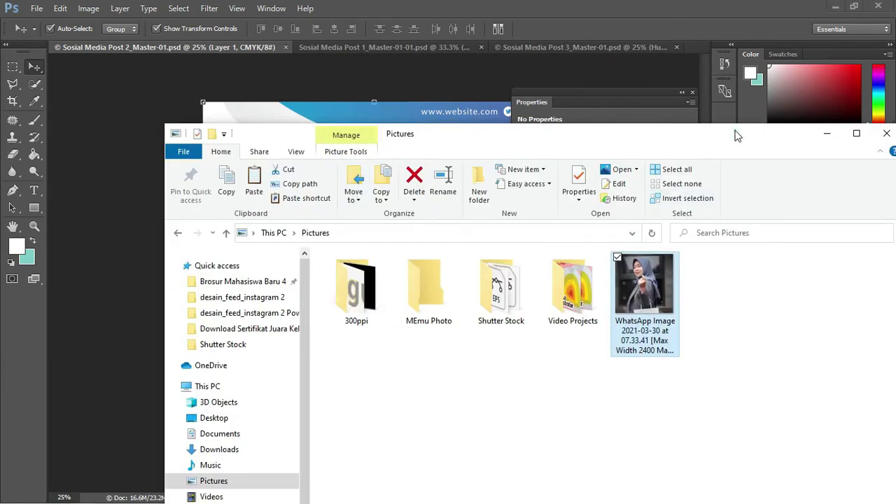
pyautogui.doubleClick(735, 134)
pyautogui.hotkey('alt', 'Left')
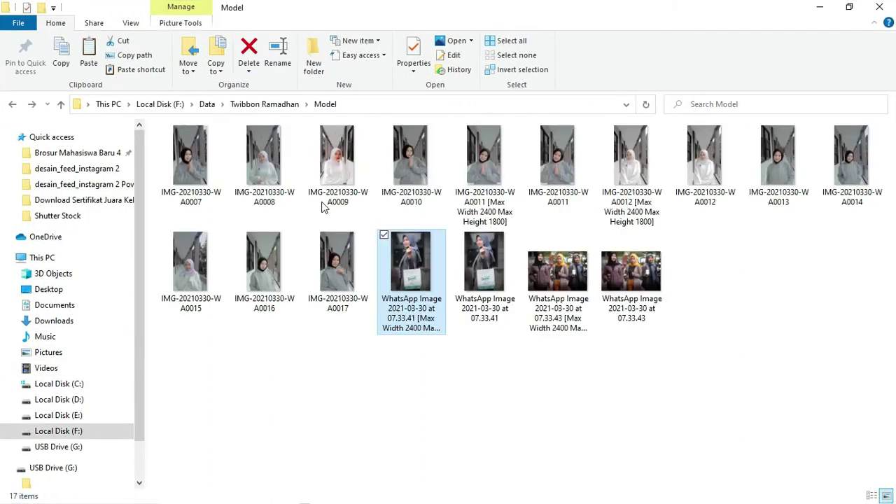
pyautogui.hotkey('alt', 'Up')
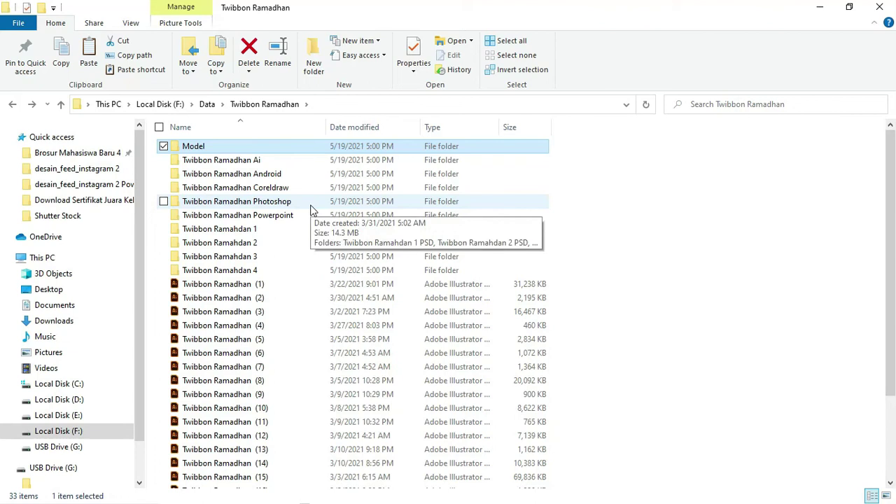
pyautogui.hotkey('alt', 'Tab')
# - Open Sosial Media Post 1_1 through 1_3 together from the PPT folder
pyautogui.click(210, 173)
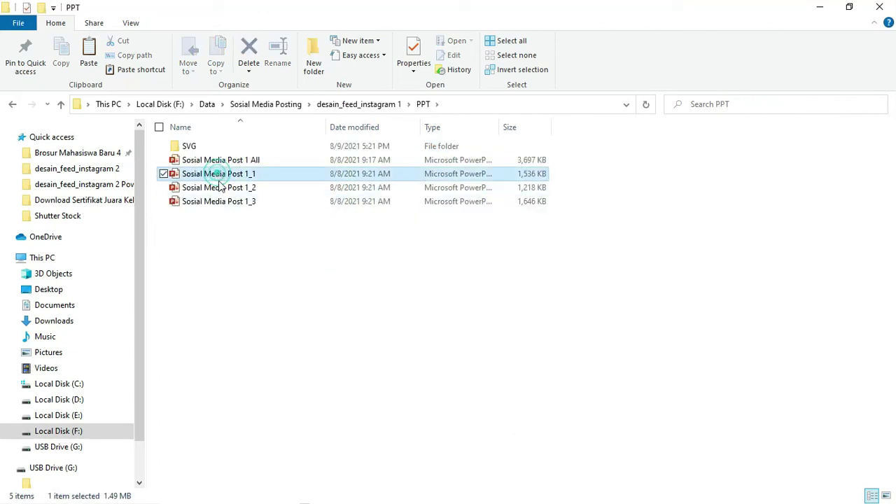
pyautogui.keyDown('shift'); pyautogui.click(226, 201); pyautogui.keyUp('shift')
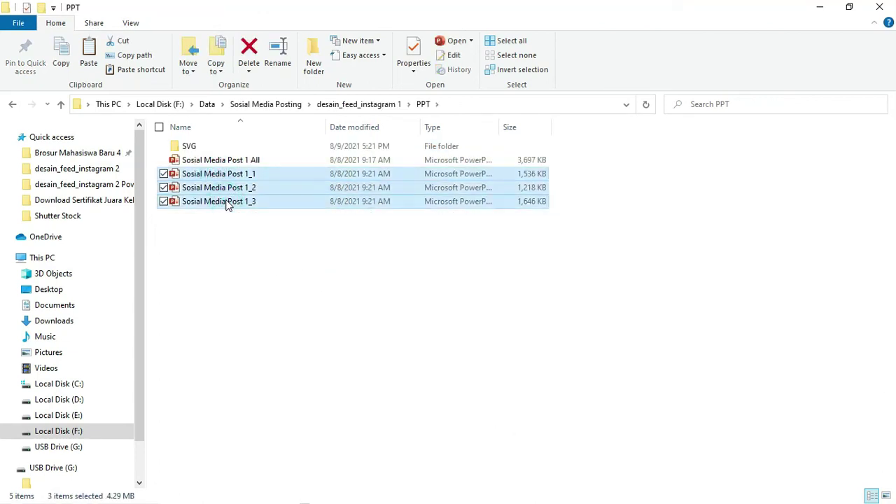
pyautogui.rightClick(226, 201)
pyautogui.click(241, 210)
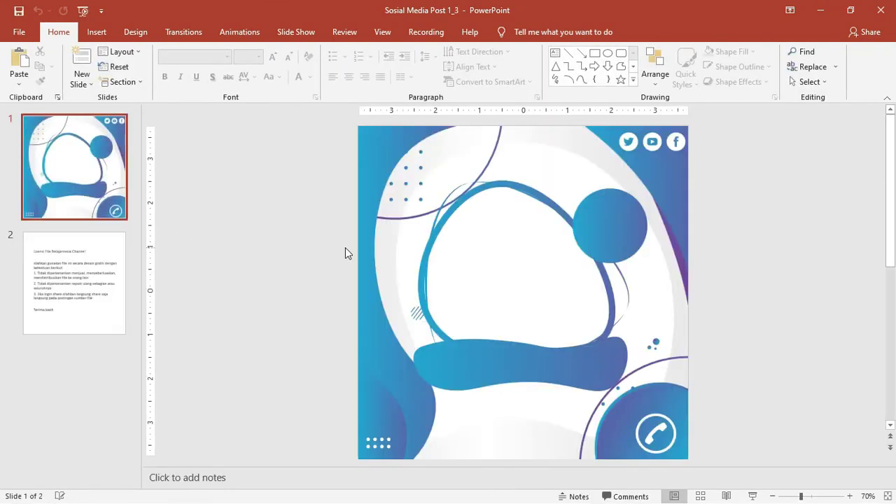
pyautogui.click(89, 279)
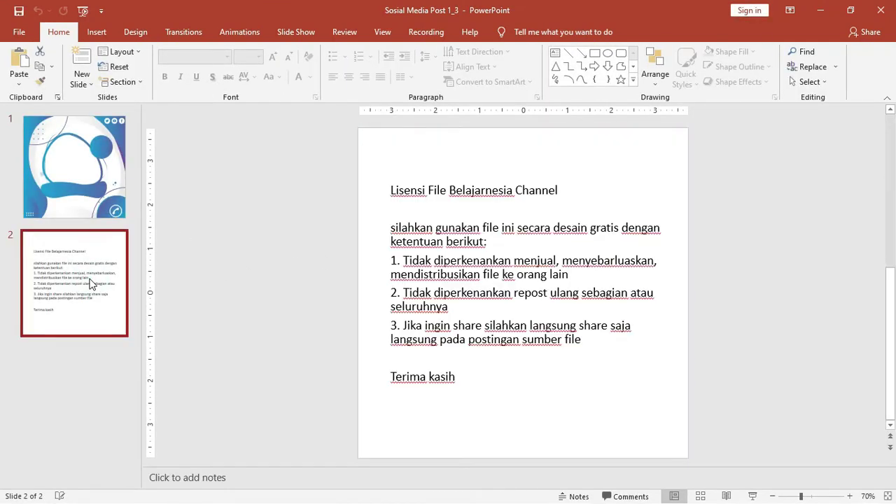
pyautogui.click(468, 326)
pyautogui.scroll(1, 476, 310)
pyautogui.click(456, 246)
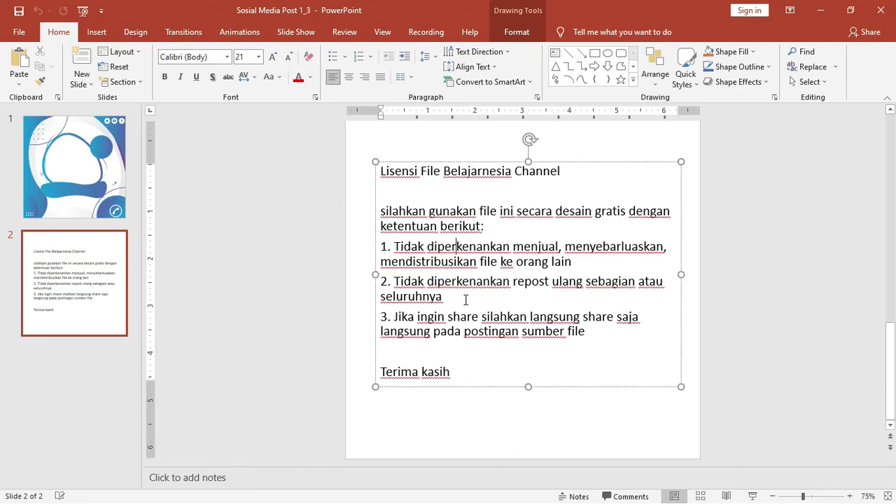
pyautogui.moveTo(463, 297); pyautogui.dragTo(388, 283)
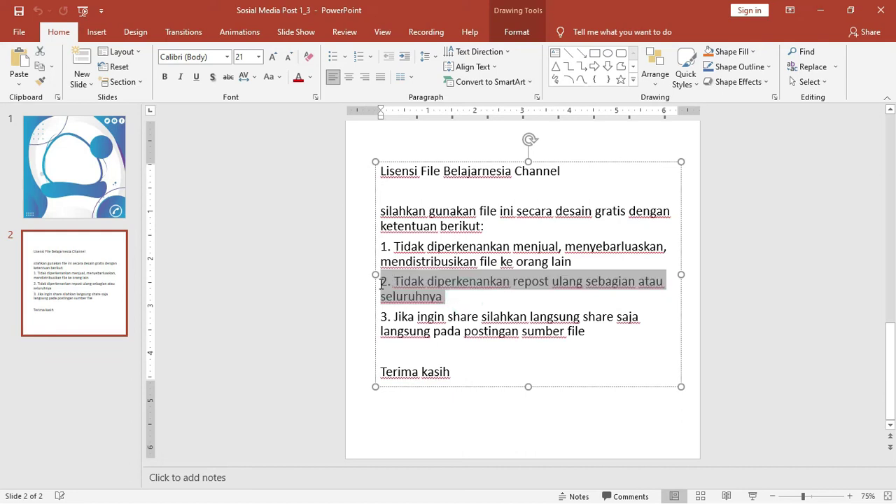
pyautogui.click(467, 321)
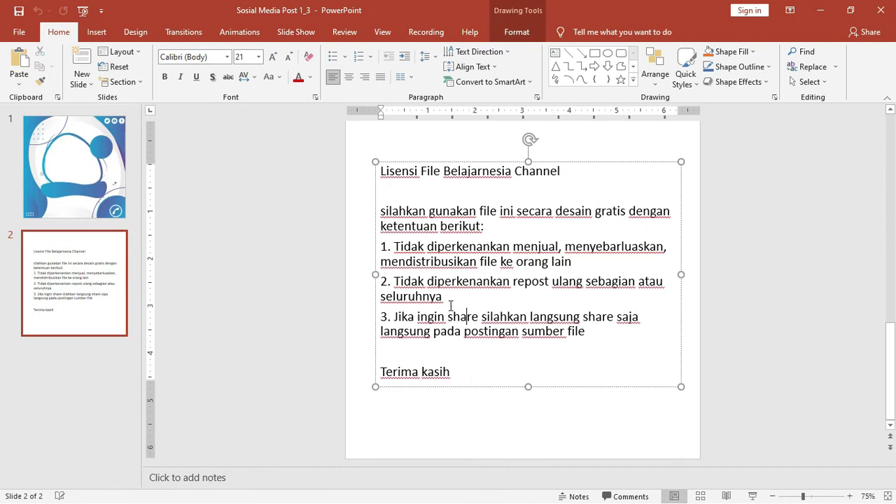
pyautogui.moveTo(456, 299); pyautogui.dragTo(395, 283)
pyautogui.click(447, 329)
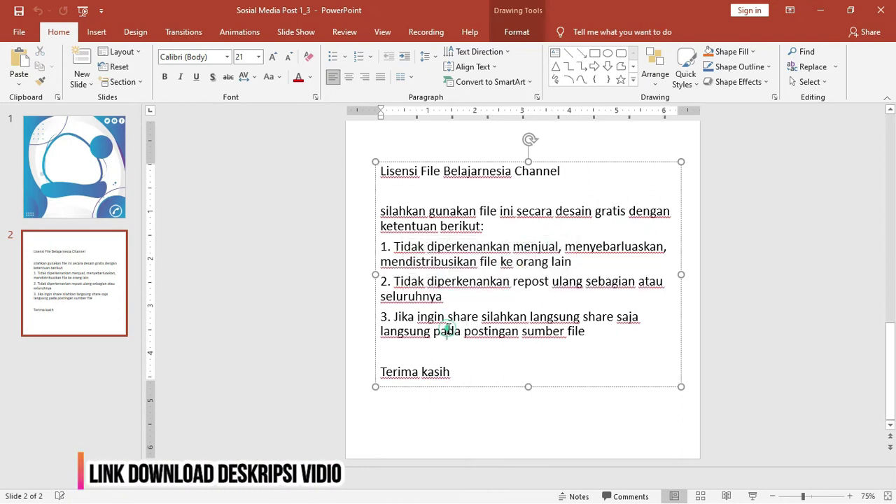
pyautogui.moveTo(600, 330); pyautogui.dragTo(381, 318)
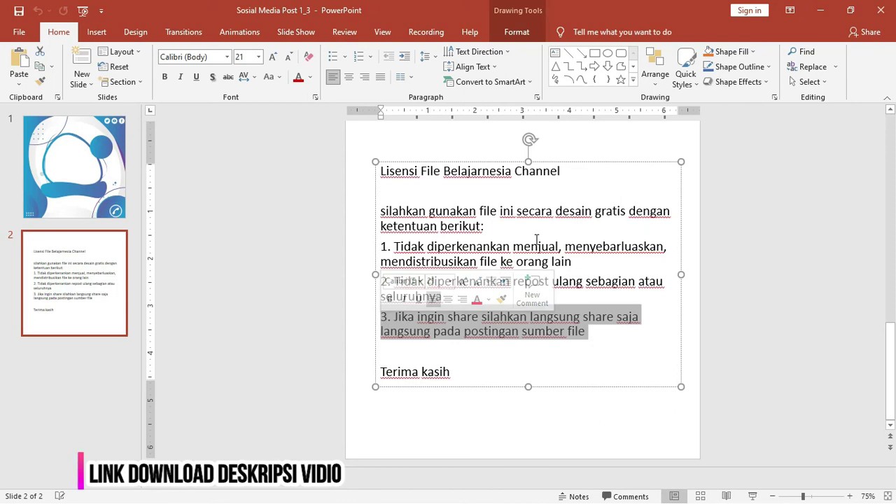
pyautogui.click(535, 242)
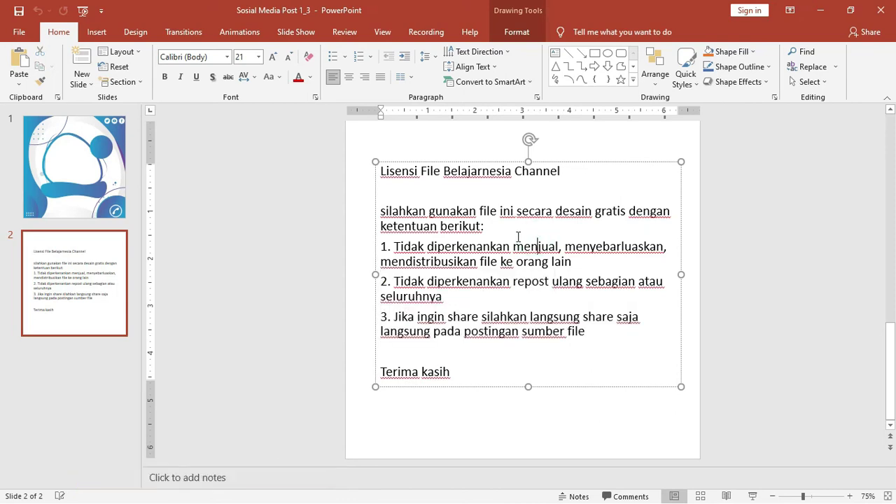
# - On slide 1, move the ring-and-banner group lower and shift the blue circle up-right
pyautogui.click(73, 128)
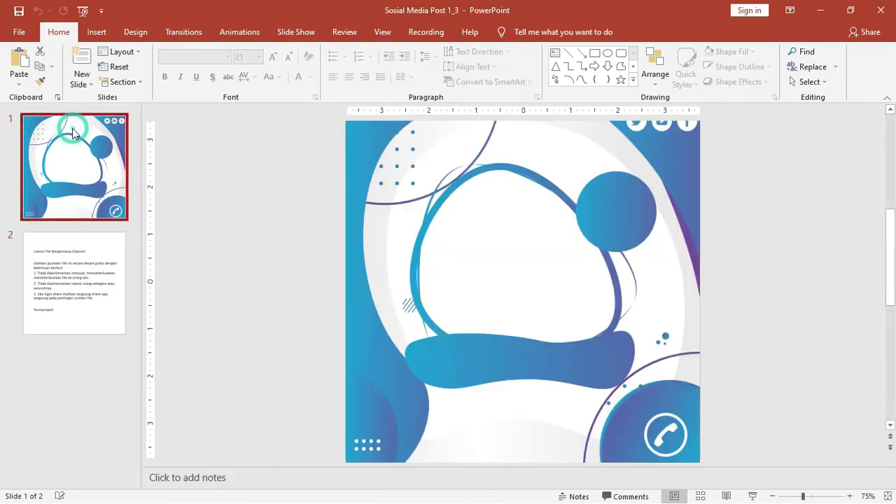
pyautogui.click(499, 344)
pyautogui.click(623, 226)
pyautogui.click(563, 372)
pyautogui.moveTo(563, 372)
pyautogui.mouseDown()
pyautogui.moveTo(584, 417)
pyautogui.moveTo(585, 452)
pyautogui.mouseUp()
pyautogui.moveTo(646, 216)
pyautogui.mouseDown()
pyautogui.moveTo(670, 211)
pyautogui.moveTo(640, 223)
pyautogui.mouseUp()
pyautogui.scroll(-1, 578, 257)
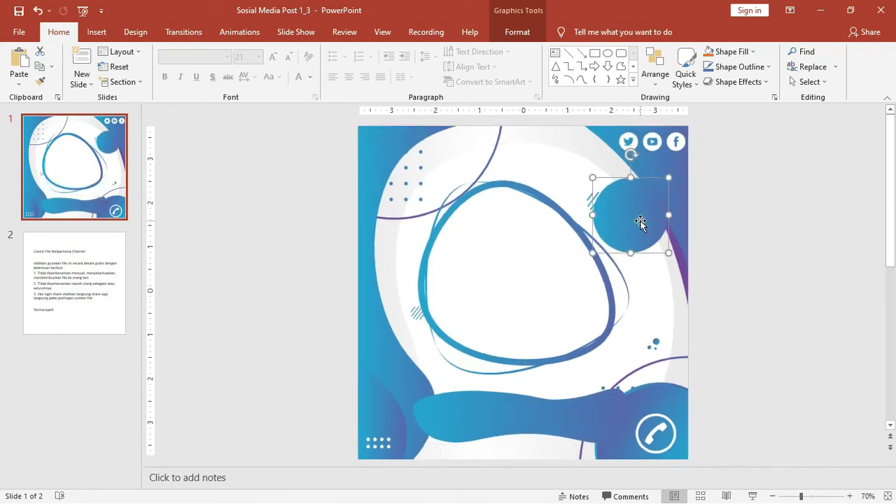
# - Add and then delete a trial text box in the blue circle, then try moving the ring shape left
pyautogui.click(105, 34)
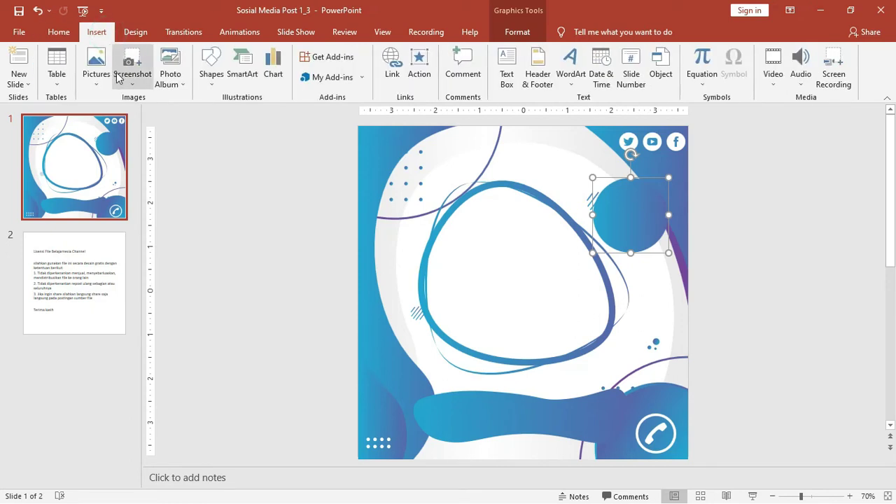
pyautogui.click(206, 88)
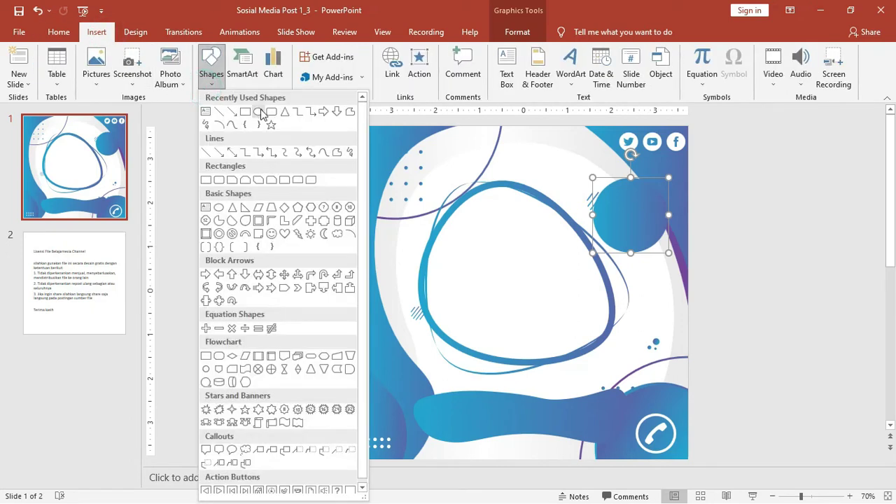
pyautogui.click(205, 111)
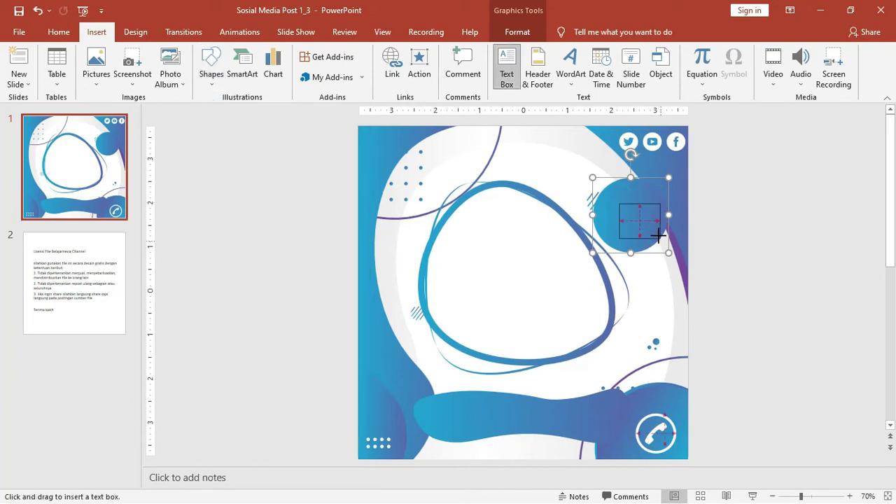
pyautogui.moveTo(644, 240); pyautogui.dragTo(660, 240)
pyautogui.write('sdfsdf')
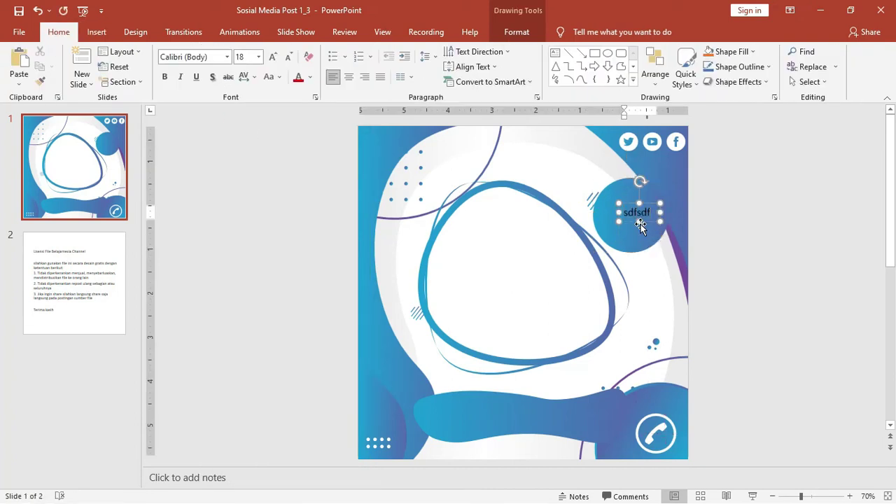
pyautogui.click(638, 216)
pyautogui.write('30')
pyautogui.click(631, 204)
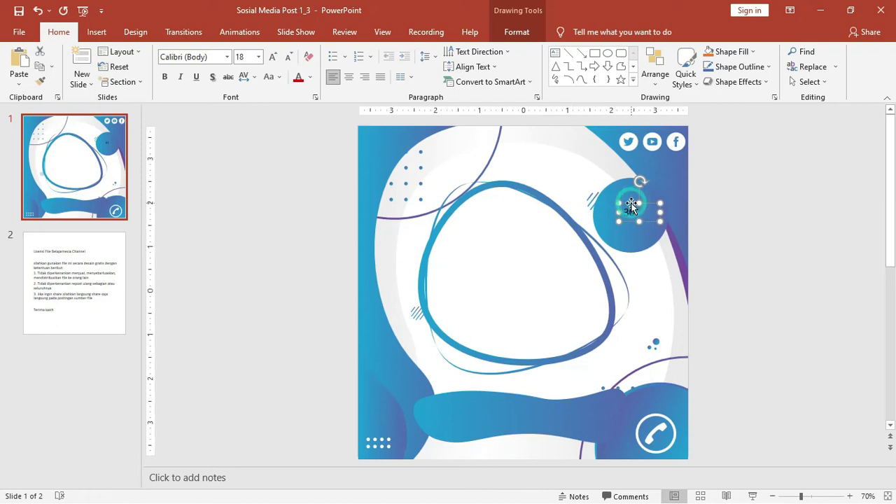
pyautogui.press('Delete')
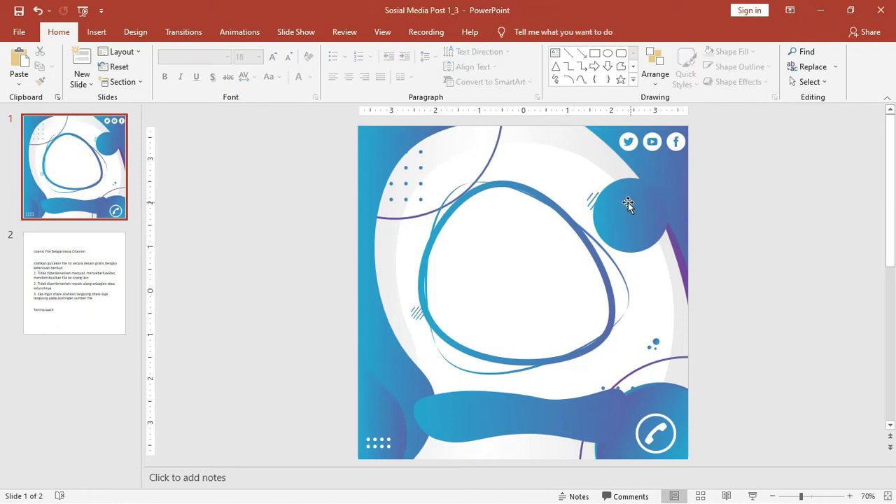
pyautogui.click(494, 247)
pyautogui.moveTo(534, 254); pyautogui.dragTo(504, 256)
# - Undo the ring shape's move
pyautogui.hotkey('ctrl', 'z')
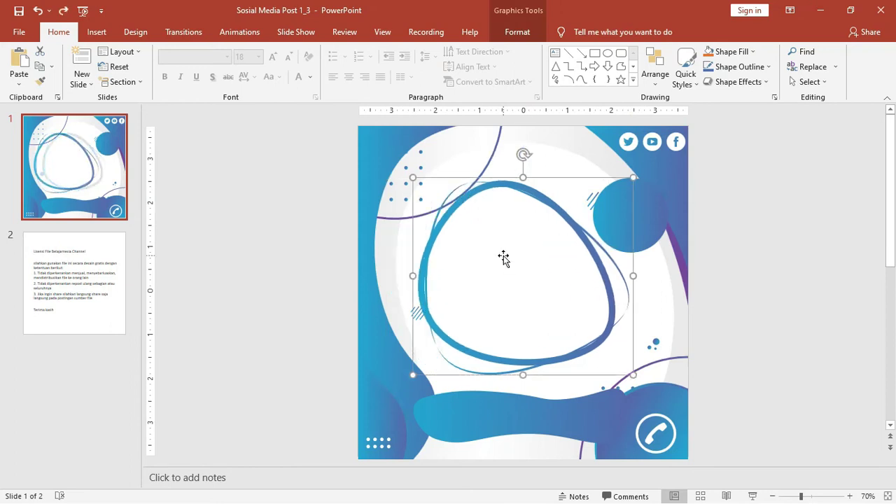
pyautogui.scroll(3, 520, 248)
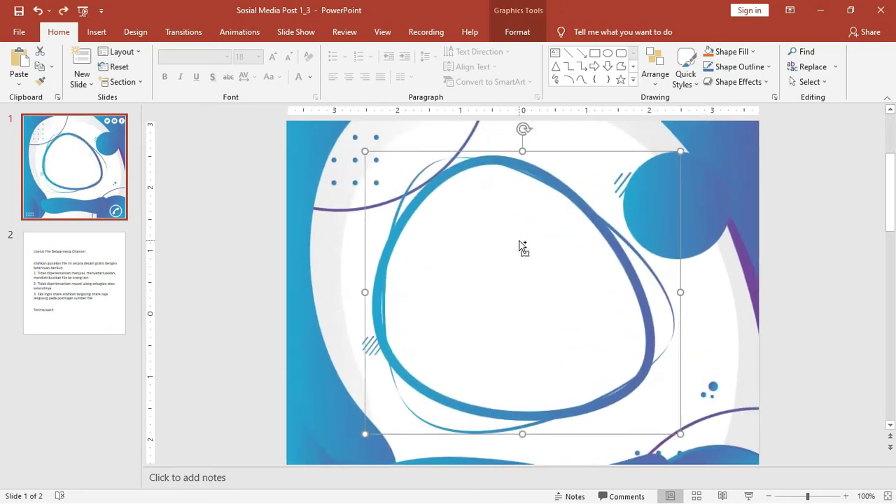
pyautogui.scroll(5, 519, 245)
pyautogui.scroll(-5, 493, 239)
# - Pick the Isosceles Triangle shape from the Insert Shapes gallery
pyautogui.click(100, 37)
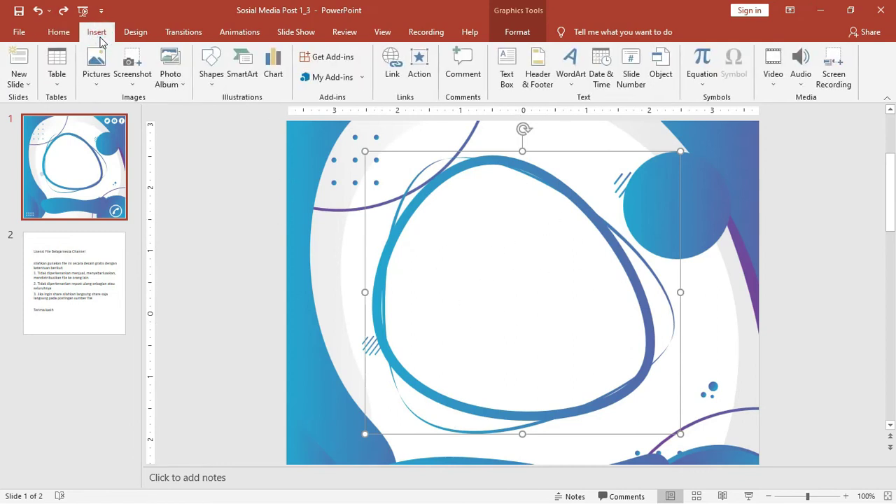
pyautogui.click(212, 83)
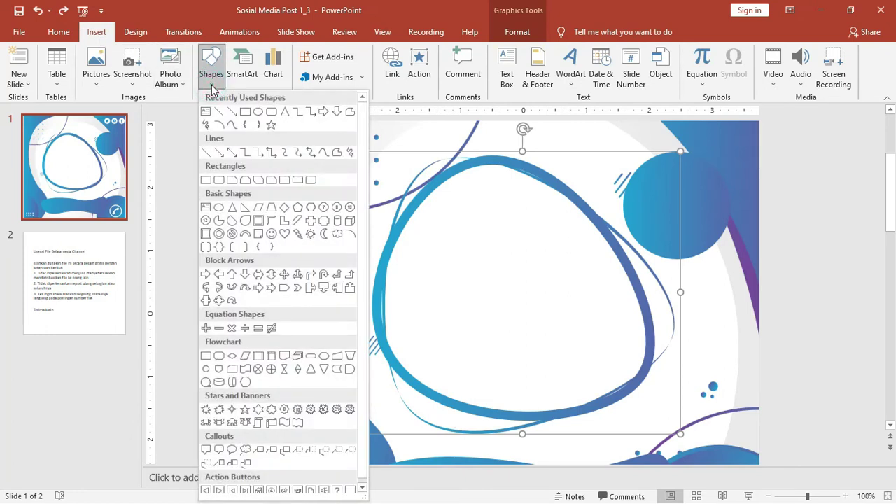
pyautogui.click(363, 145)
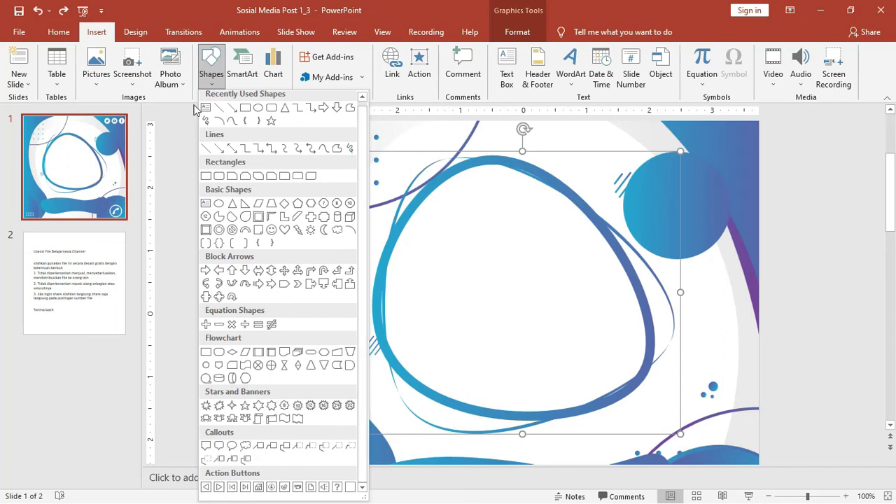
pyautogui.hotkey('ctrl', 'F1')
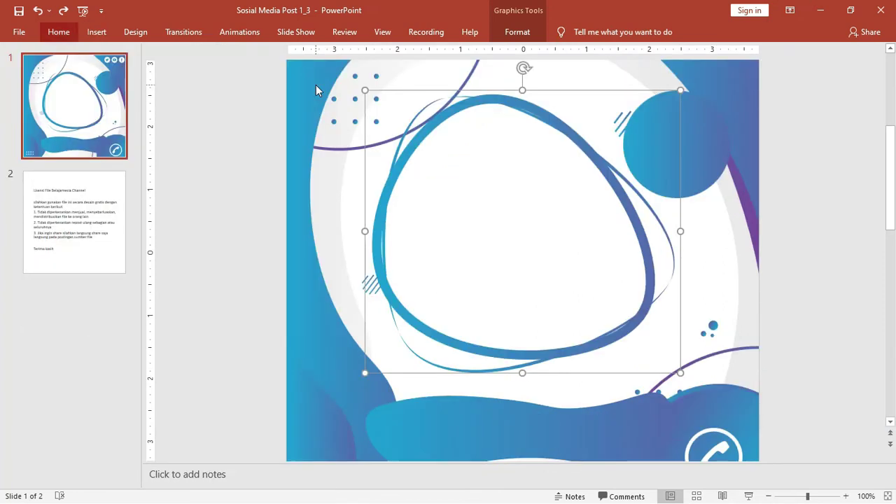
pyautogui.press('alt')
pyautogui.click(101, 34)
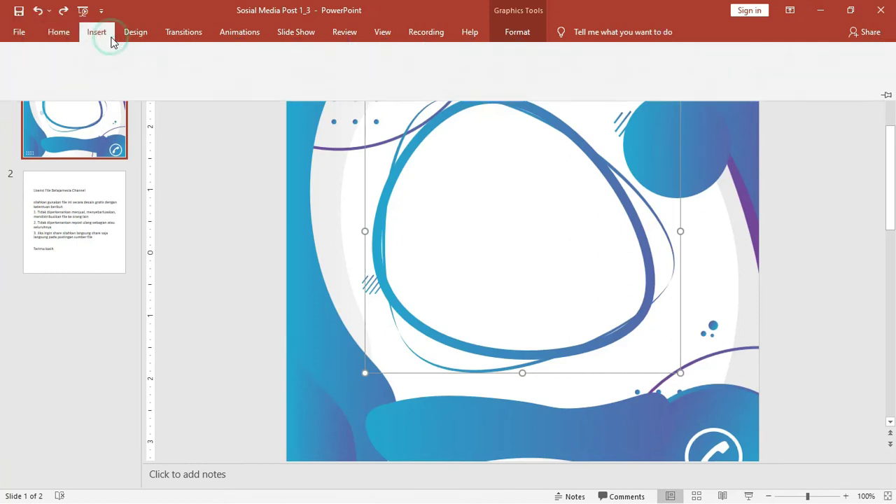
pyautogui.click(209, 83)
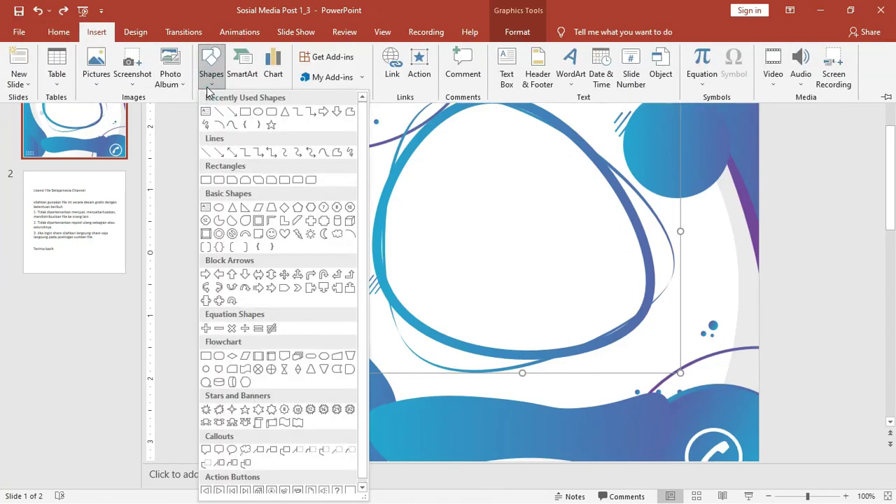
pyautogui.click(280, 112)
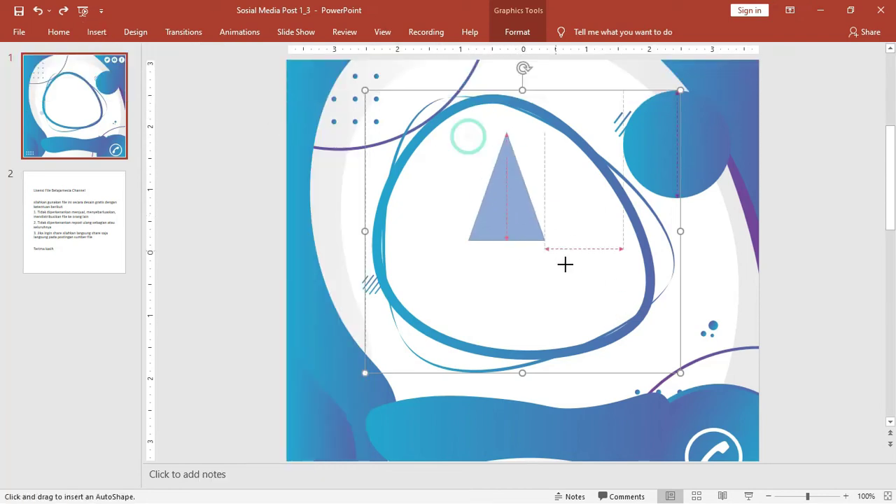
# - Draw a blue triangle inside the ring frame and centre it there
pyautogui.moveTo(468, 131); pyautogui.dragTo(633, 330)
pyautogui.moveTo(553, 241); pyautogui.dragTo(501, 233)
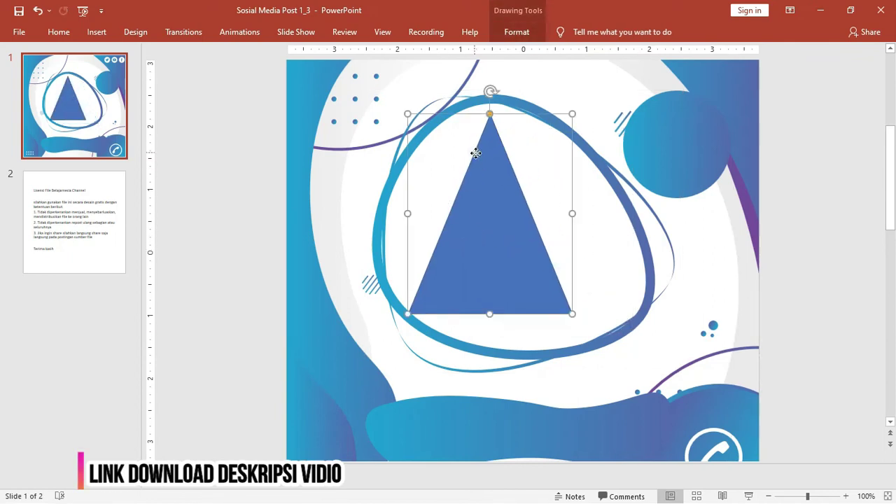
pyautogui.moveTo(475, 142); pyautogui.dragTo(490, 141)
# - Reselect the triangle and open Format > Edit Shape to reach Edit Points
pyautogui.click(513, 33)
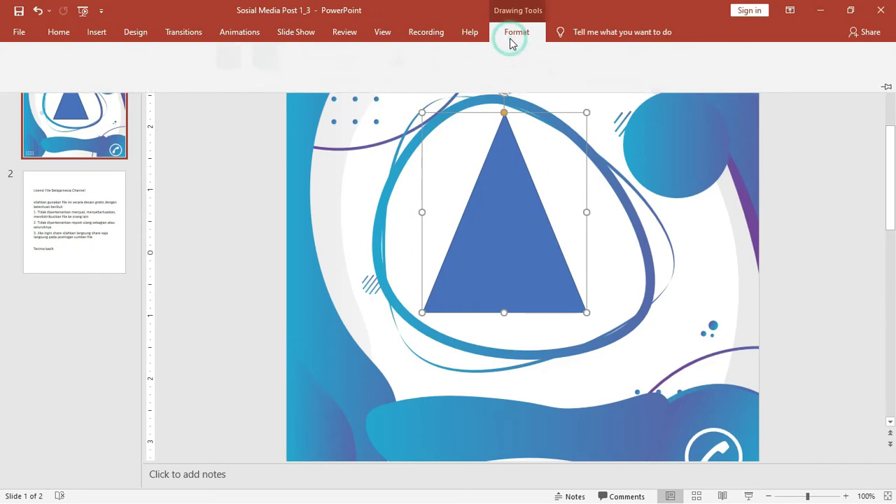
pyautogui.click(153, 54)
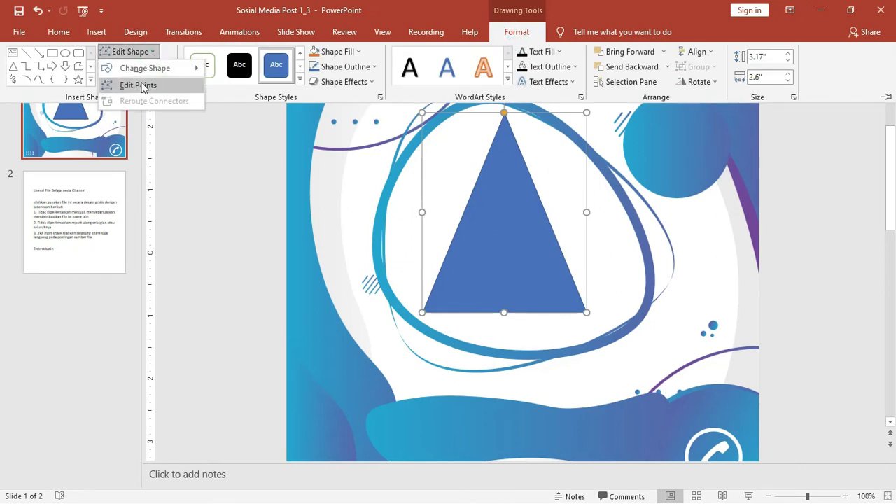
pyautogui.click(852, 174)
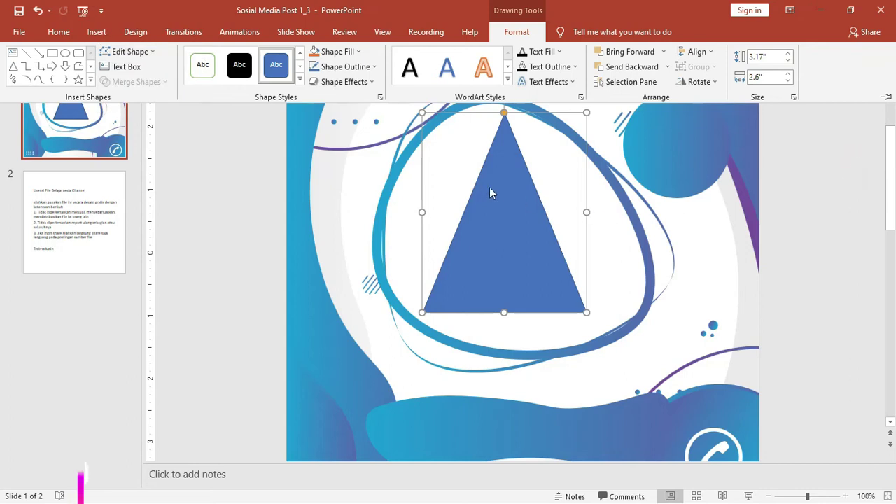
pyautogui.click(495, 205)
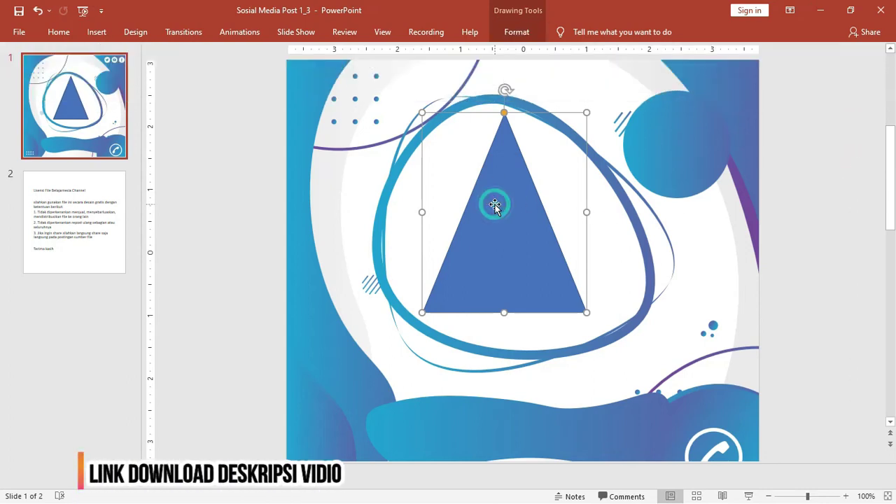
pyautogui.click(98, 32)
pyautogui.click(211, 69)
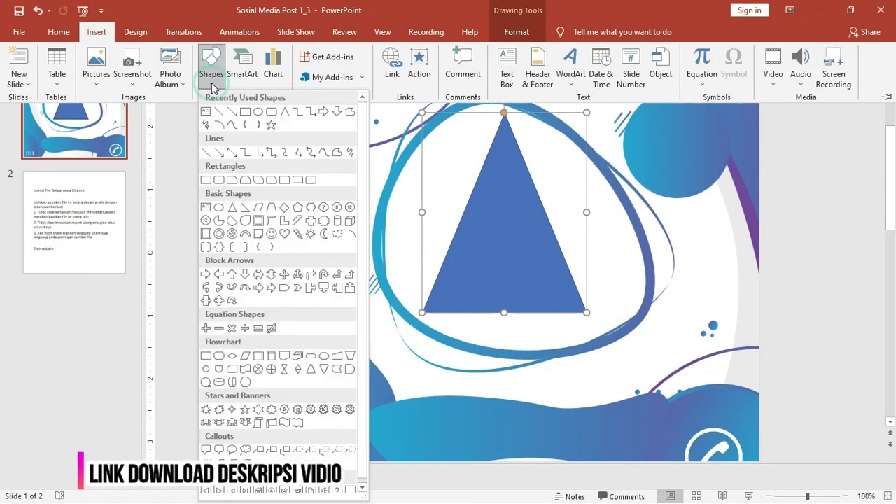
pyautogui.click(492, 175)
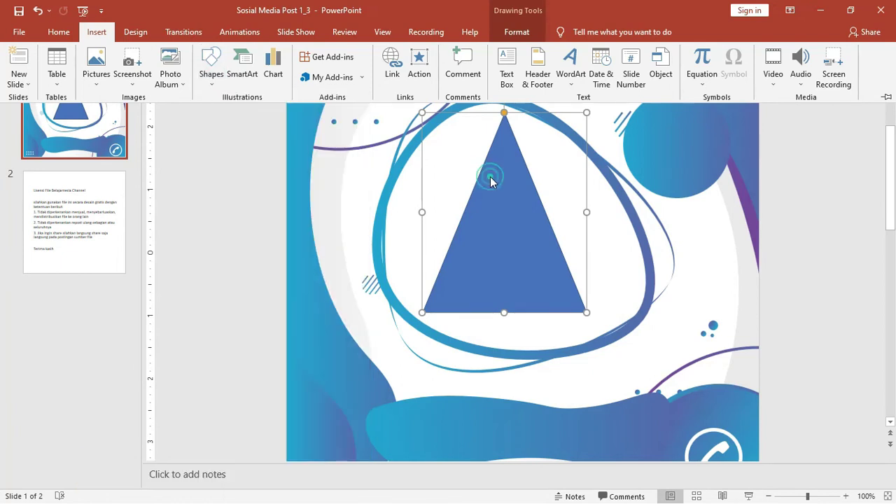
pyautogui.click(516, 32)
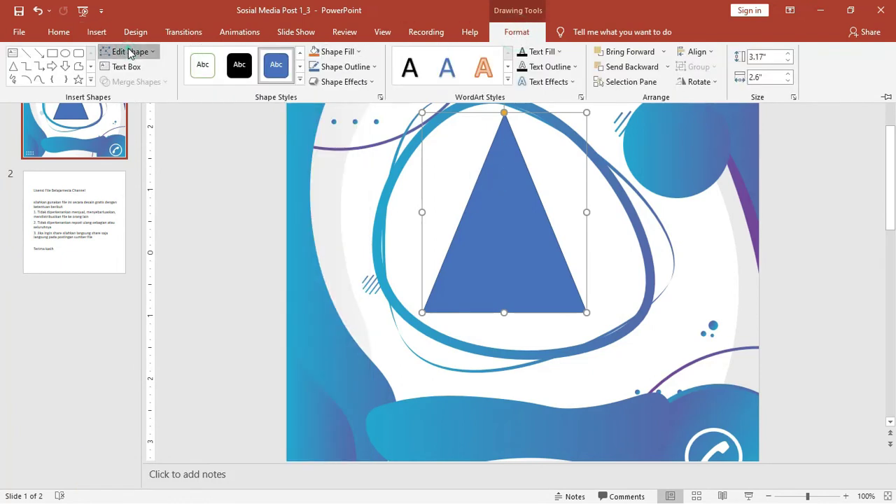
pyautogui.click(126, 52)
# - Edit the triangle's points, curving its right, bottom and left sides outward
pyautogui.click(129, 87)
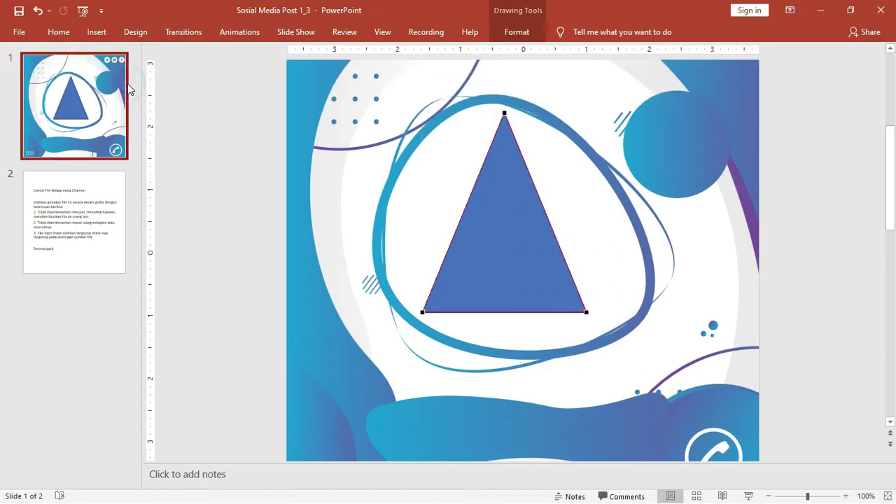
pyautogui.moveTo(505, 114); pyautogui.dragTo(477, 105)
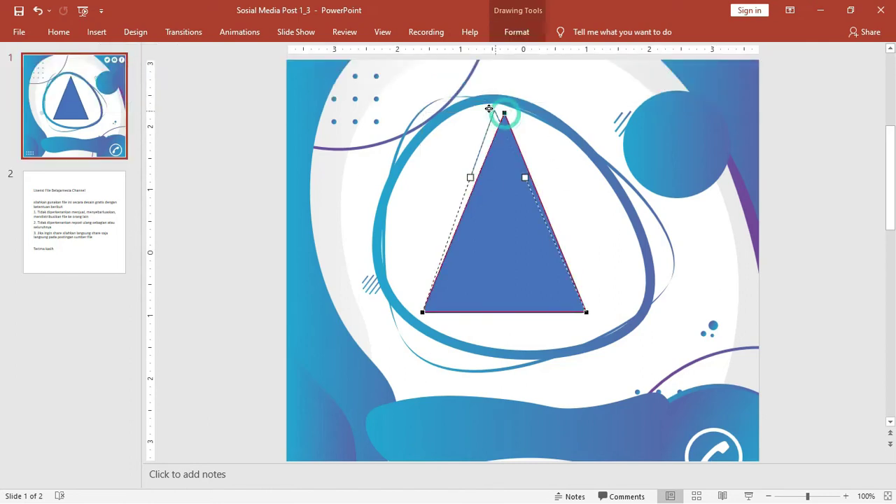
pyautogui.moveTo(515, 174); pyautogui.dragTo(648, 220)
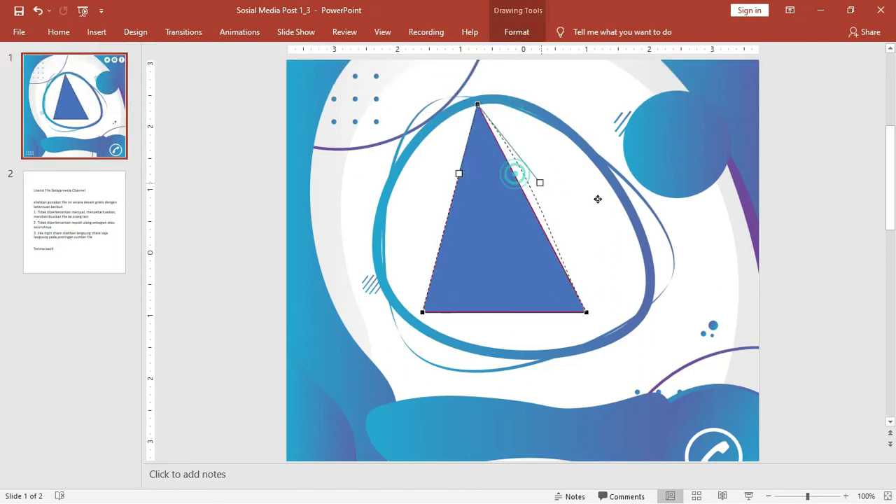
pyautogui.moveTo(586, 312); pyautogui.dragTo(641, 319)
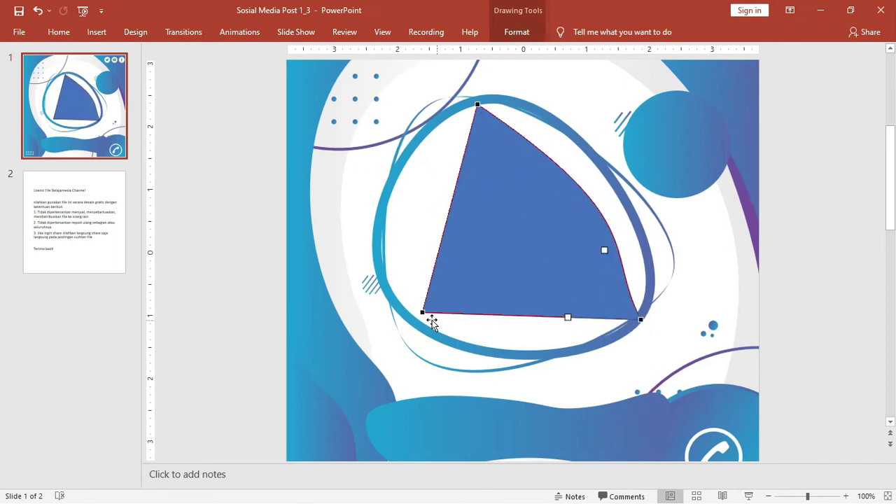
pyautogui.moveTo(424, 311); pyautogui.dragTo(412, 324)
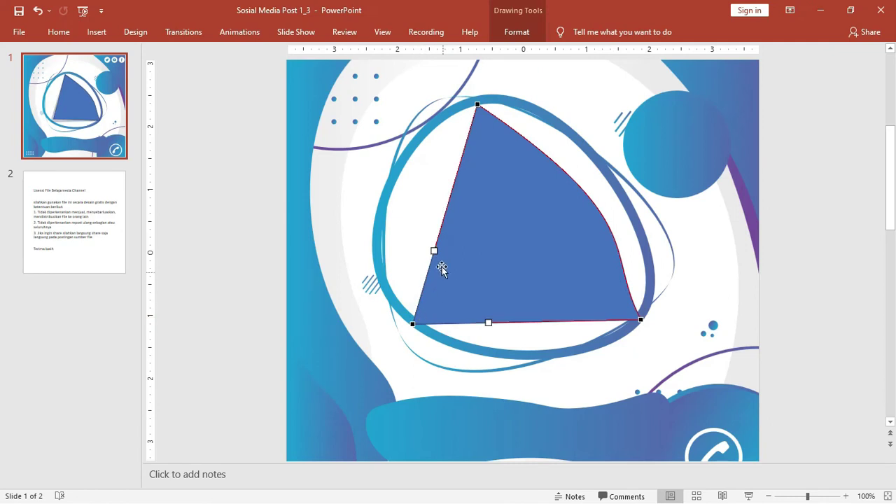
pyautogui.moveTo(434, 251); pyautogui.dragTo(363, 171)
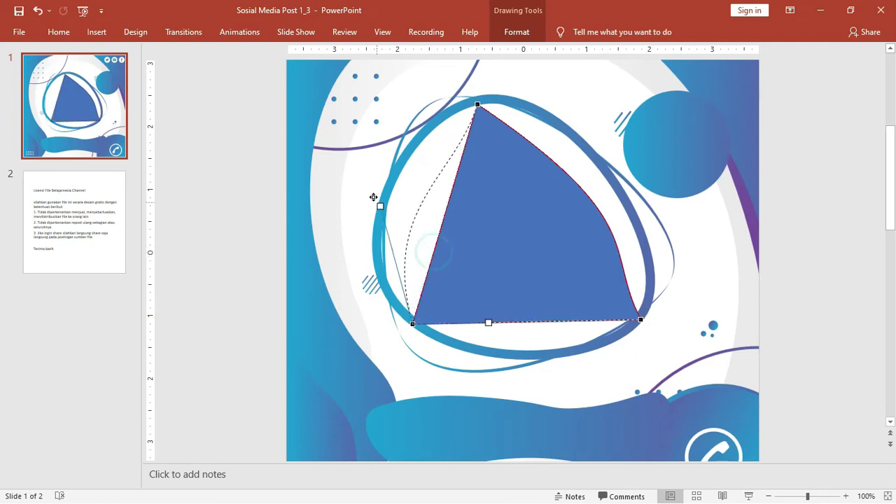
pyautogui.click(476, 103)
pyautogui.moveTo(454, 177)
pyautogui.mouseDown()
pyautogui.moveTo(386, 136)
pyautogui.moveTo(408, 133)
pyautogui.mouseUp()
pyautogui.click(414, 323)
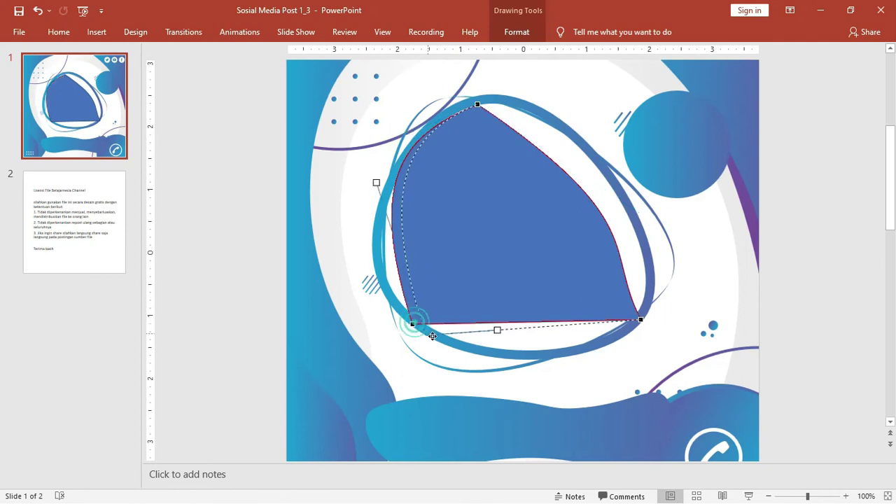
pyautogui.moveTo(388, 190); pyautogui.dragTo(400, 192)
pyautogui.click(380, 182)
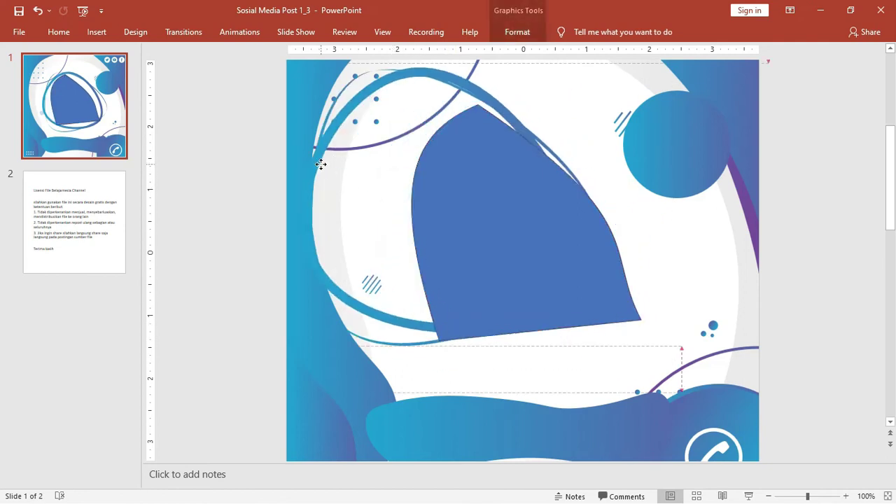
# - Return to Edit Points to bow the blob's left side and round its bottom edge
pyautogui.click(486, 204)
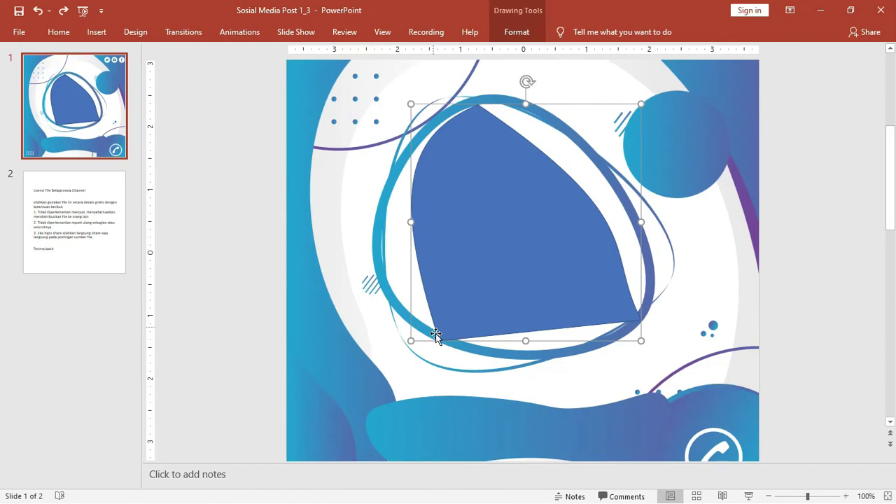
pyautogui.click(516, 31)
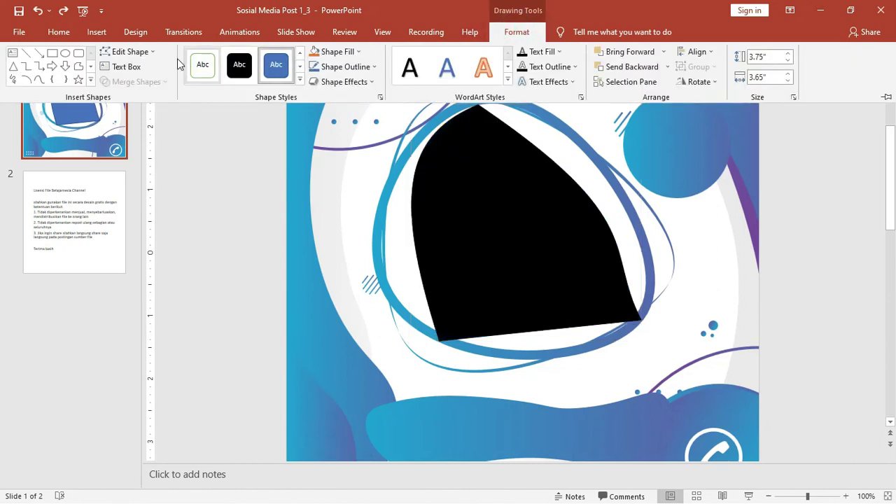
pyautogui.click(138, 53)
pyautogui.click(139, 83)
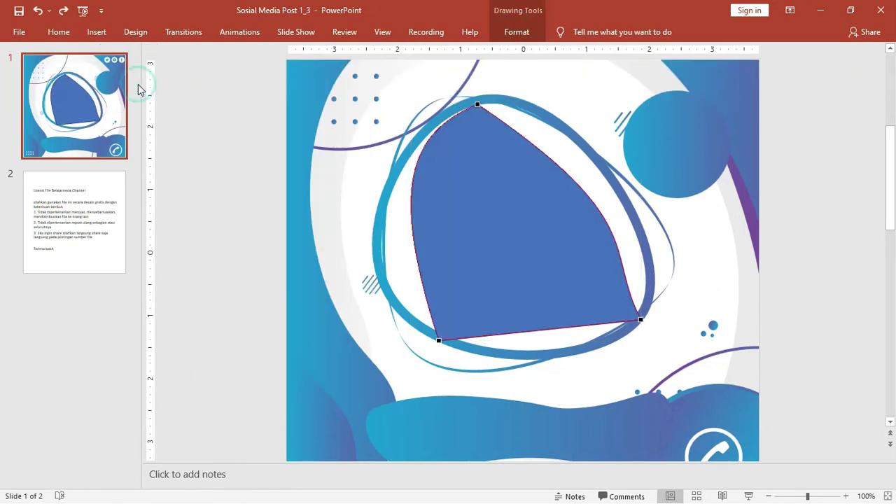
pyautogui.click(440, 340)
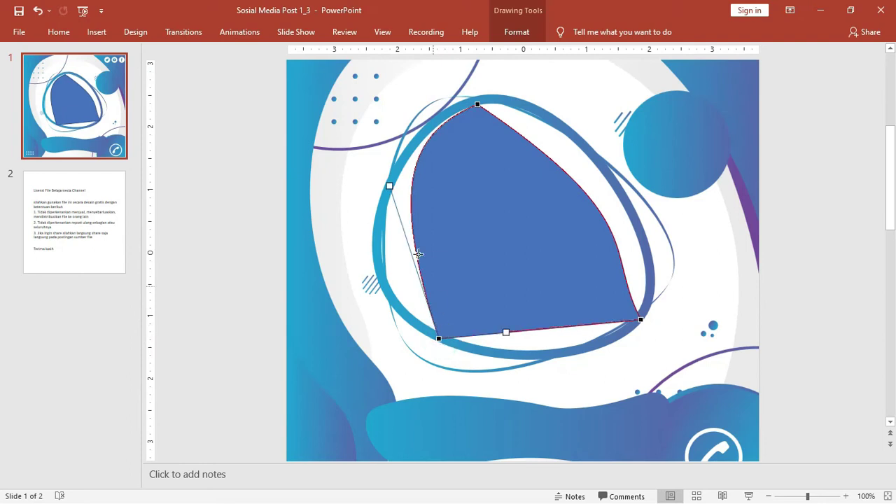
pyautogui.moveTo(382, 180); pyautogui.dragTo(319, 256)
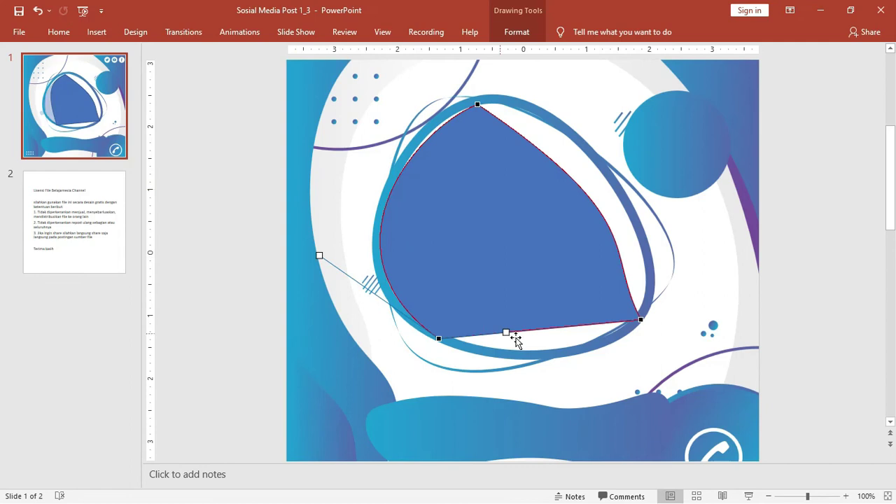
pyautogui.moveTo(505, 332); pyautogui.dragTo(643, 372)
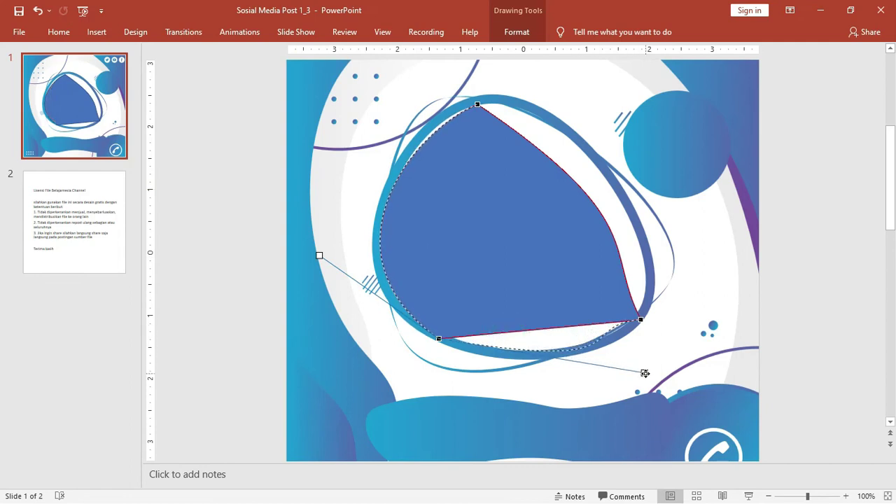
pyautogui.click(642, 315)
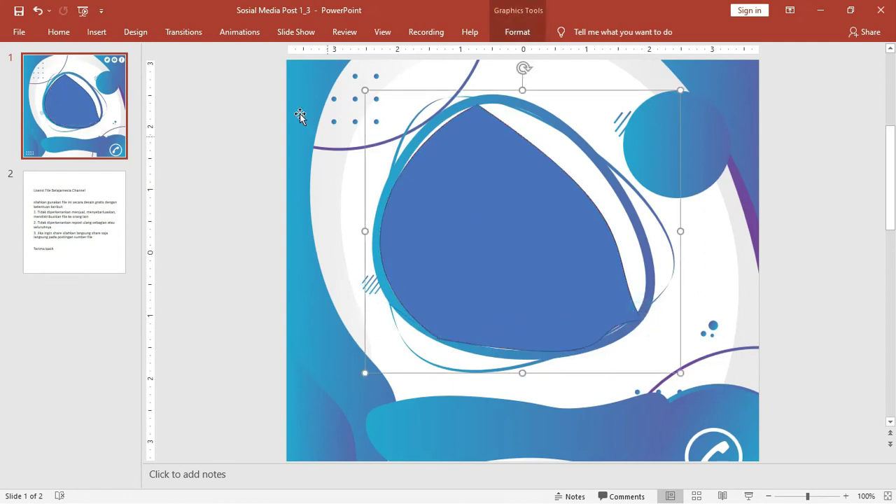
# - Return to Edit Points and reshape the blob's top and right-hand curves
pyautogui.click(515, 191)
pyautogui.click(509, 32)
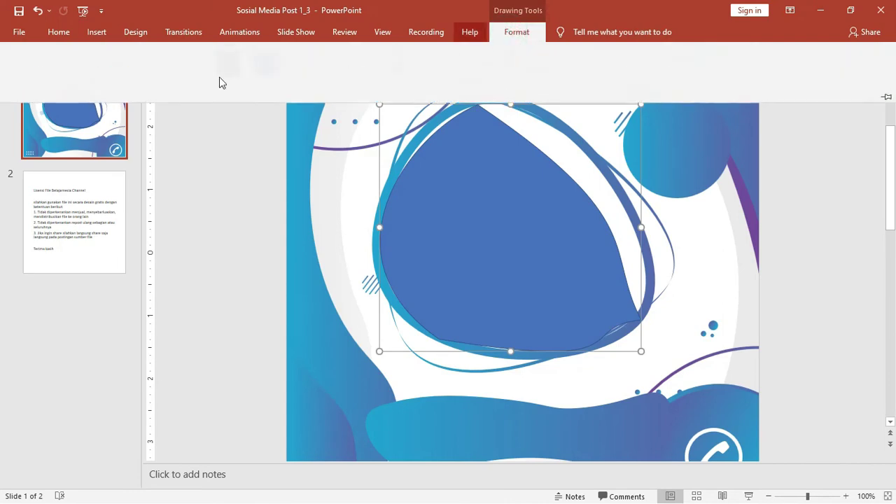
pyautogui.click(132, 52)
pyautogui.click(122, 84)
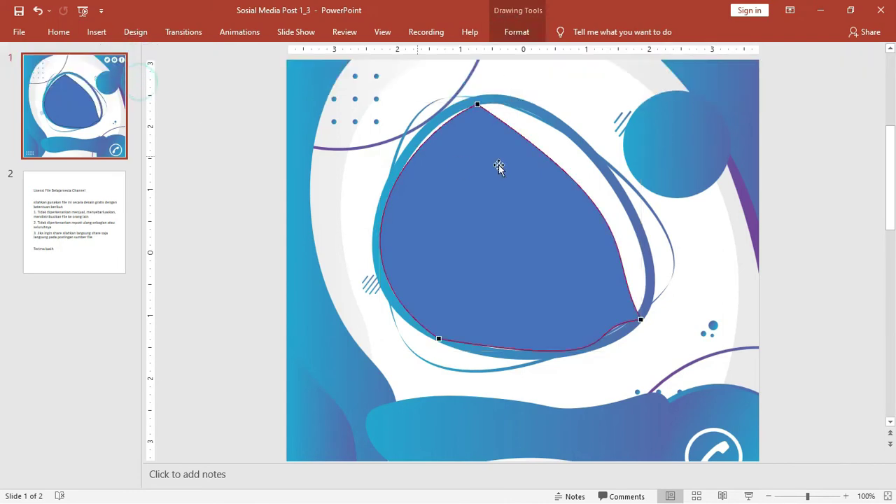
pyautogui.click(476, 101)
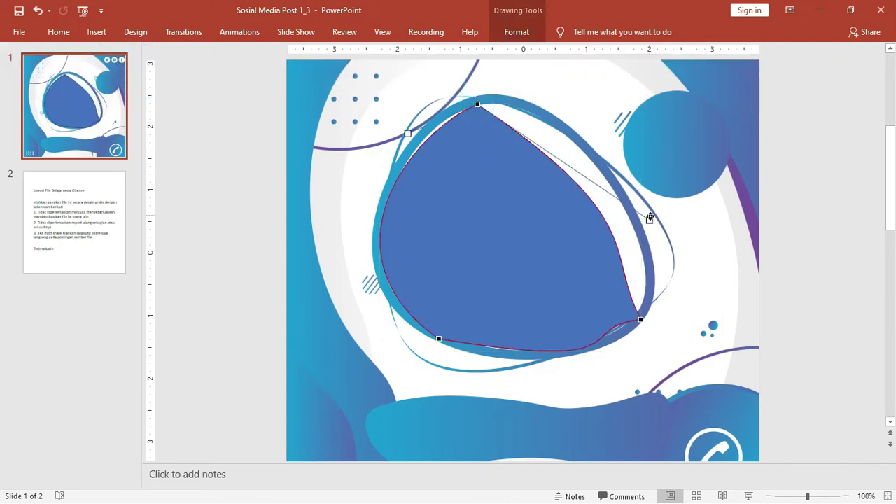
pyautogui.moveTo(648, 220); pyautogui.dragTo(579, 83)
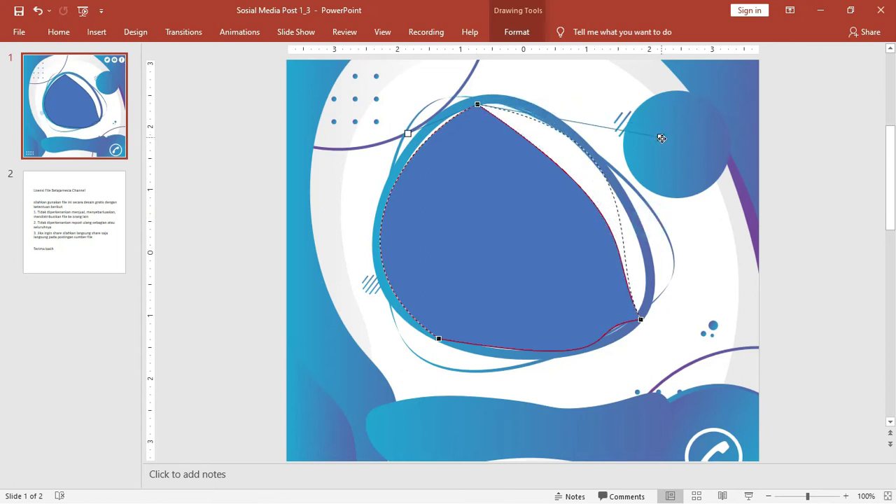
pyautogui.moveTo(632, 106); pyautogui.dragTo(644, 115)
pyautogui.moveTo(642, 319); pyautogui.dragTo(646, 295)
pyautogui.moveTo(582, 301); pyautogui.dragTo(638, 314)
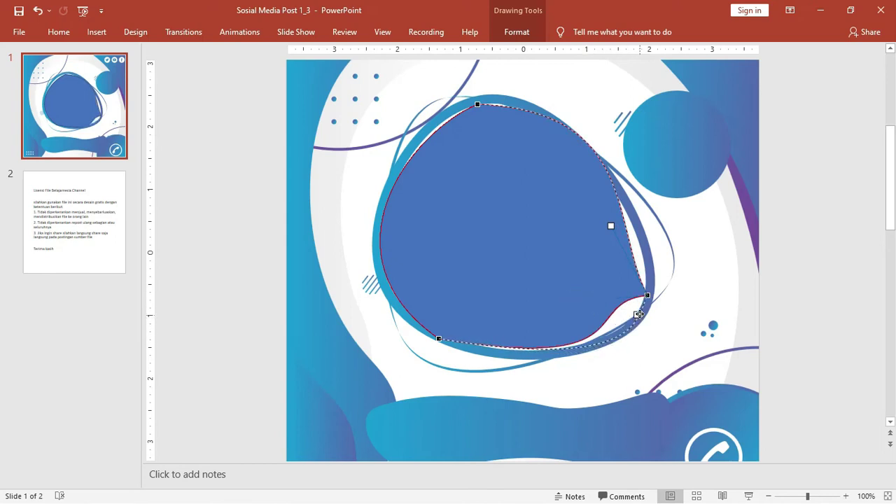
# - Refine the blob's upper-right, bottom and lower-left curves, then exit point editing
pyautogui.moveTo(610, 225)
pyautogui.mouseDown()
pyautogui.moveTo(594, 171)
pyautogui.moveTo(654, 288)
pyautogui.mouseUp()
pyautogui.click(477, 105)
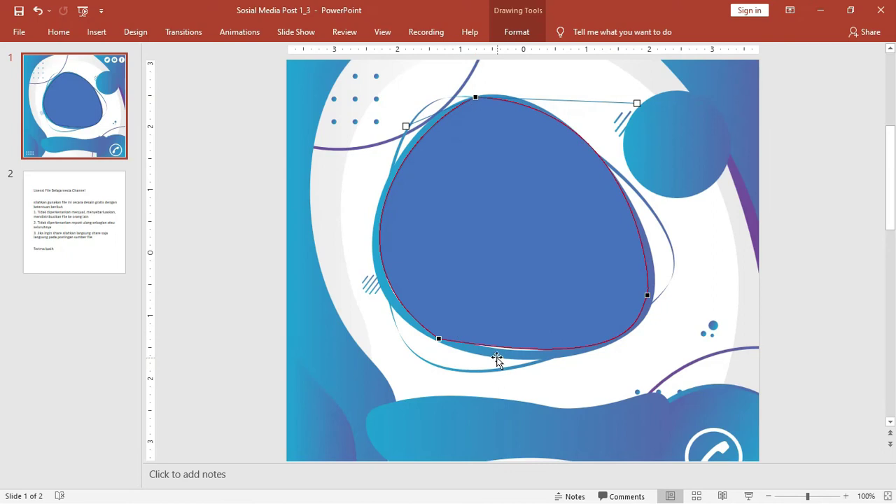
pyautogui.click(440, 338)
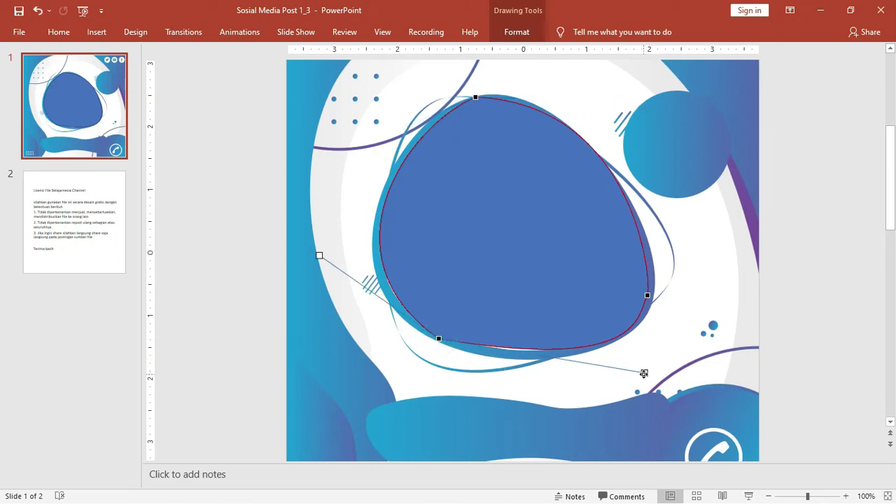
pyautogui.moveTo(643, 373); pyautogui.dragTo(626, 383)
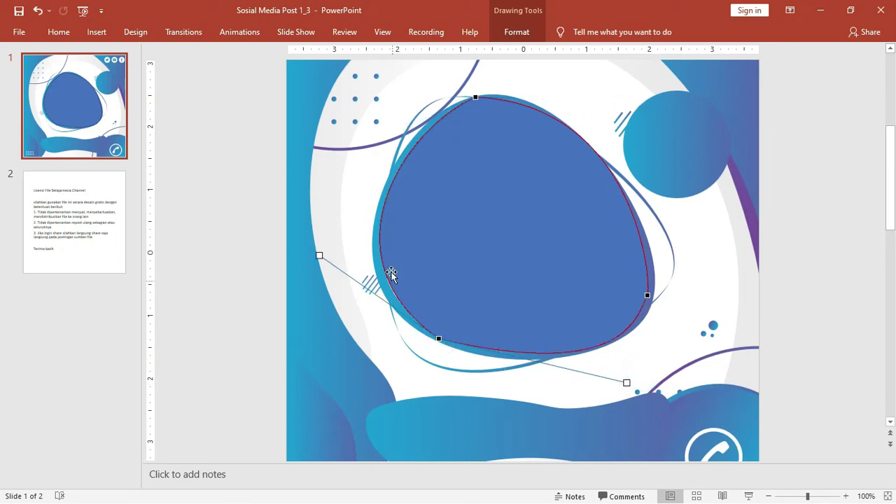
pyautogui.moveTo(319, 254); pyautogui.dragTo(307, 258)
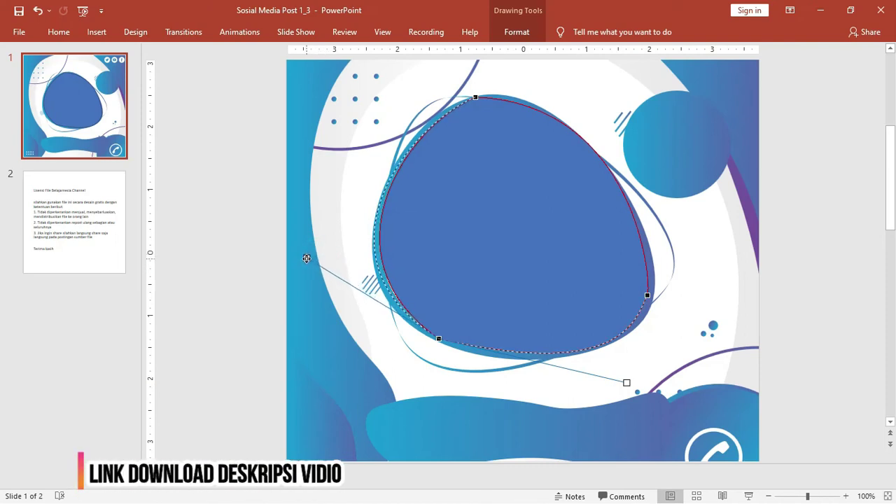
pyautogui.click(805, 270)
# - Remove the blue blob's outline with Shape Outline > No Outline
pyautogui.click(522, 212)
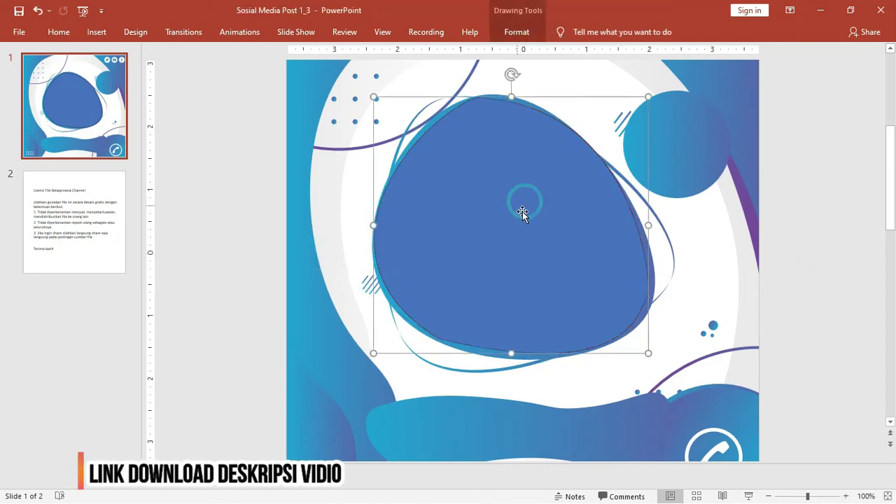
pyautogui.click(527, 31)
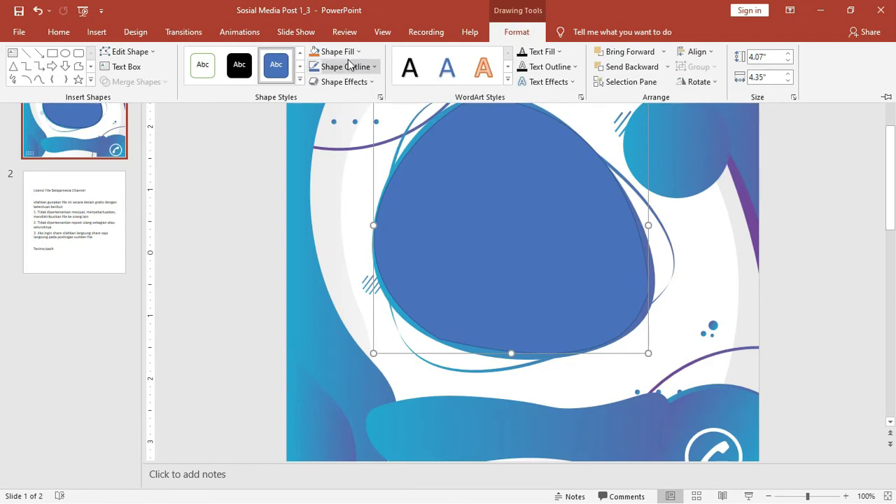
pyautogui.click(333, 52)
pyautogui.click(348, 66)
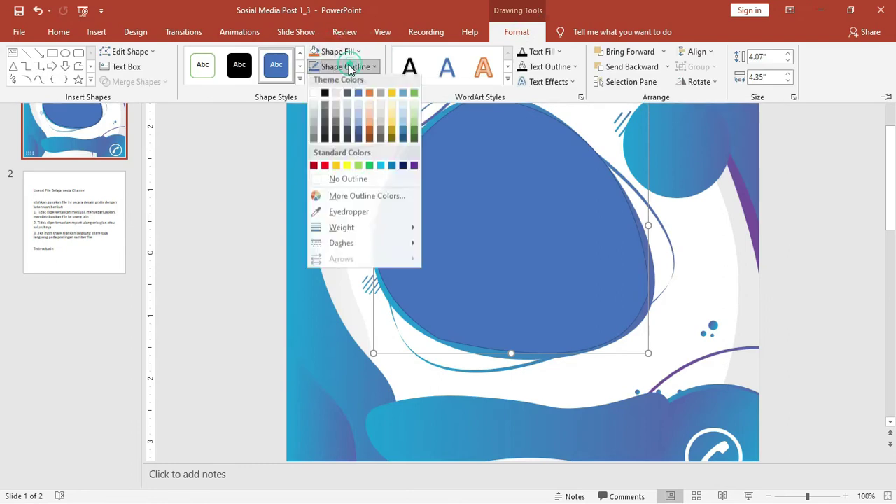
pyautogui.click(369, 179)
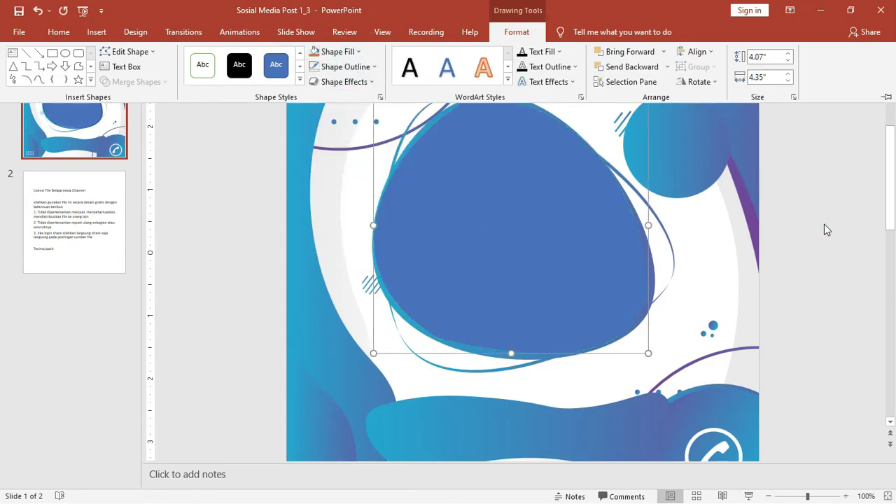
pyautogui.click(825, 230)
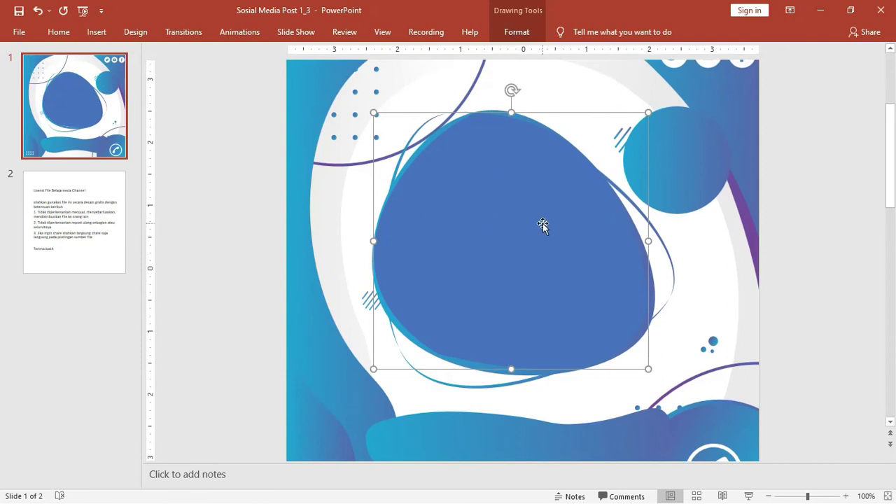
# - Send the blob backward two layers, then select the ring graphic
pyautogui.rightClick(533, 202)
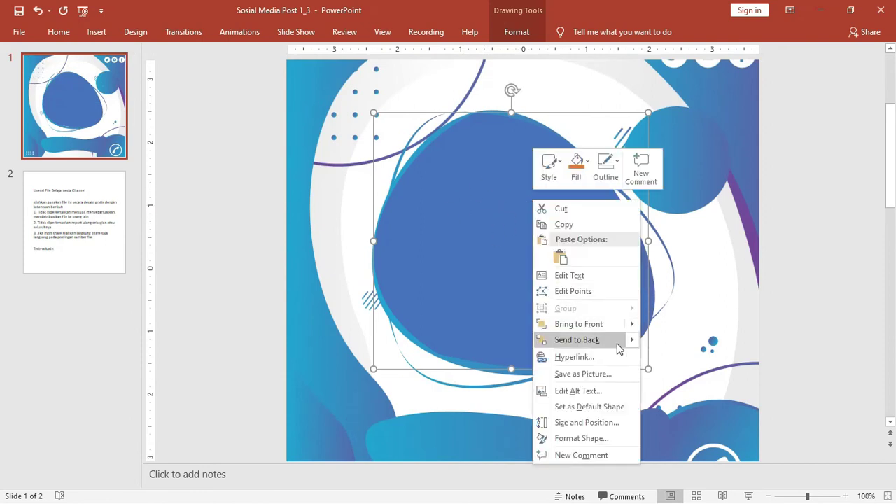
pyautogui.moveTo(578, 339)
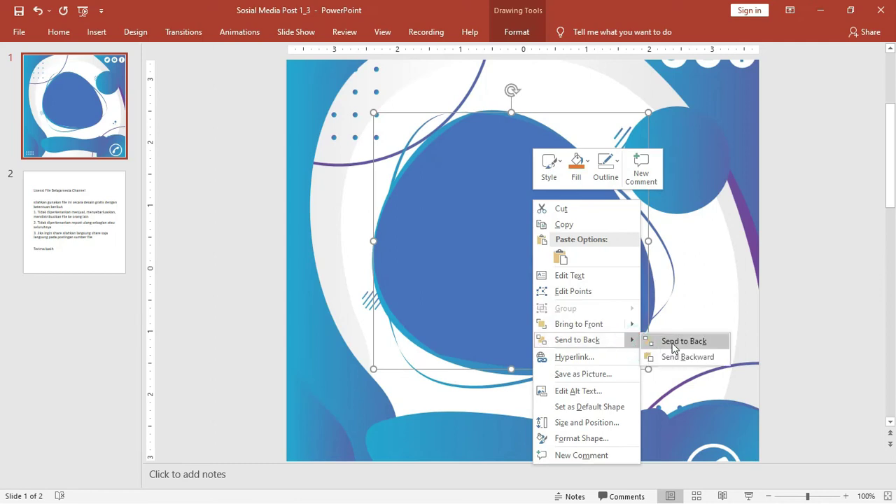
pyautogui.click(677, 358)
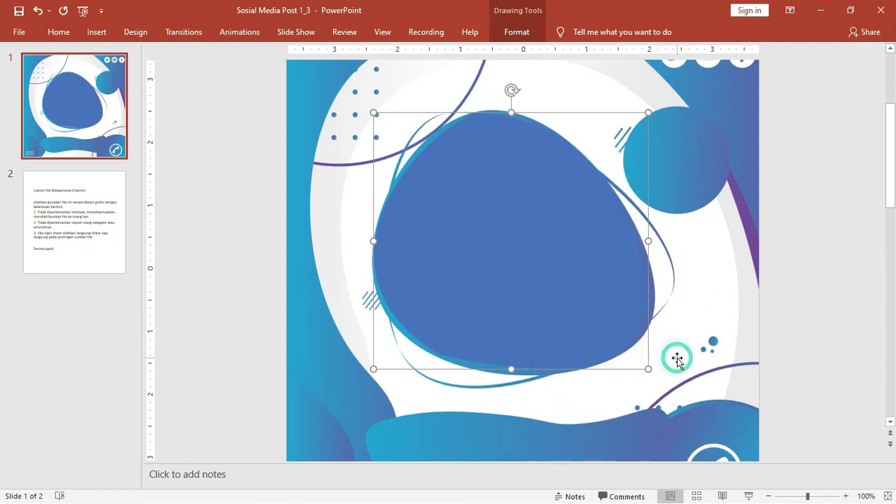
pyautogui.rightClick(536, 200)
pyautogui.click(636, 341)
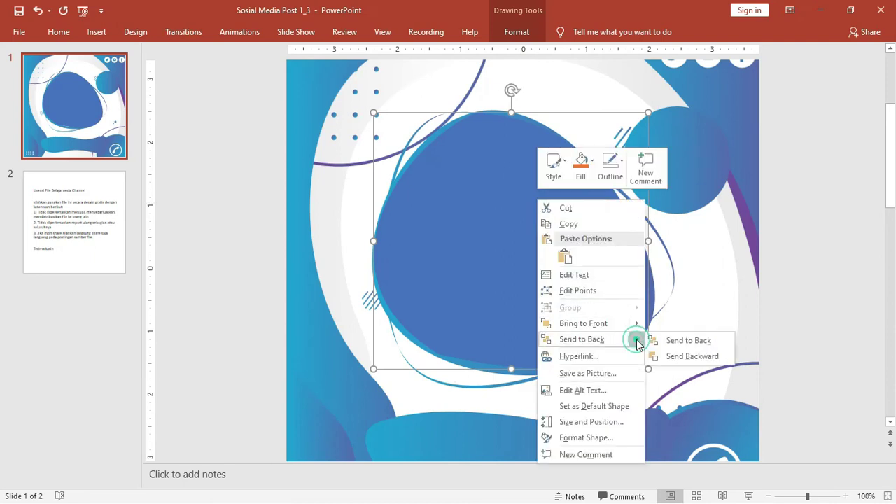
pyautogui.click(673, 360)
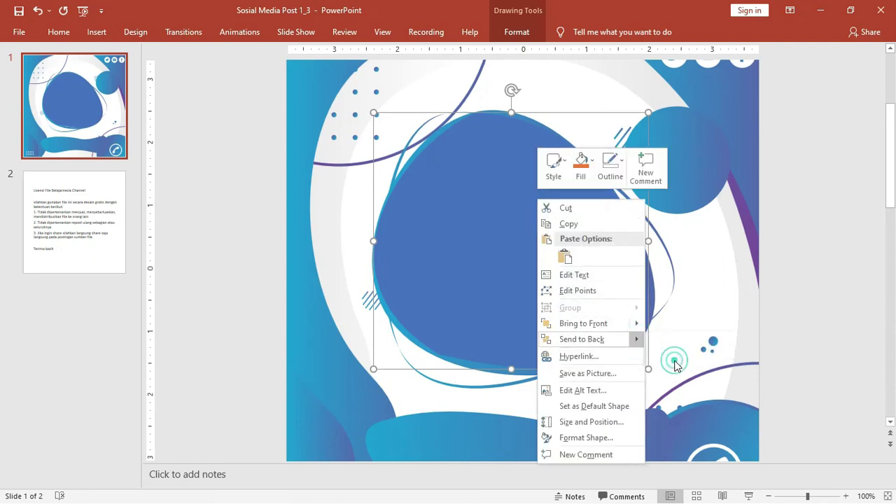
pyautogui.click(664, 282)
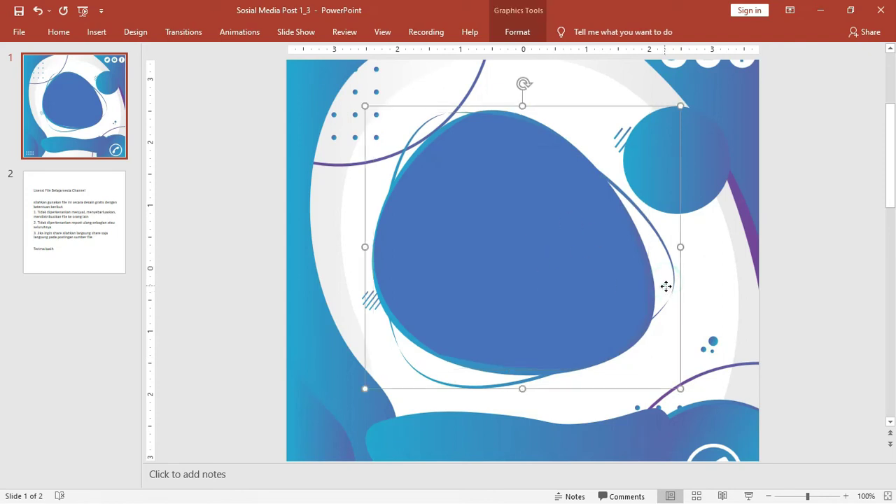
# - Bring the ring graphic to the front, in front of the blue blob
pyautogui.rightClick(661, 236)
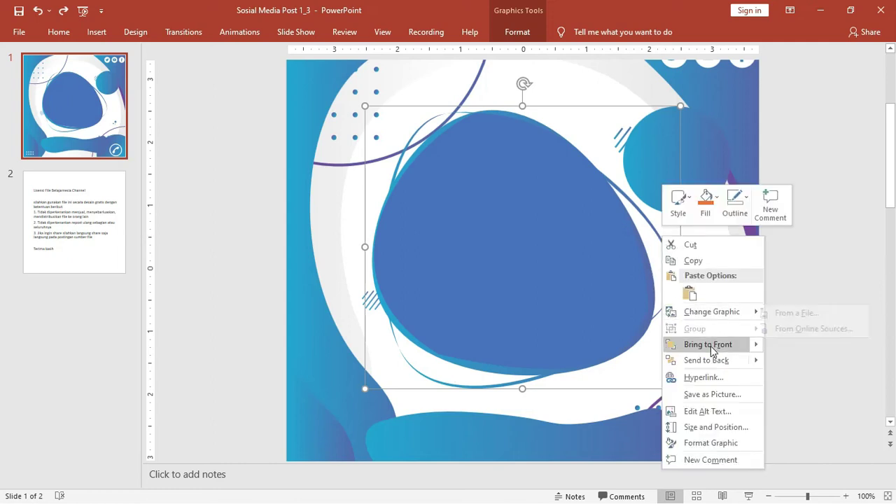
pyautogui.click(705, 344)
pyautogui.click(815, 260)
pyautogui.moveTo(522, 218); pyautogui.dragTo(464, 214)
pyautogui.hotkey('ctrl', 'z')
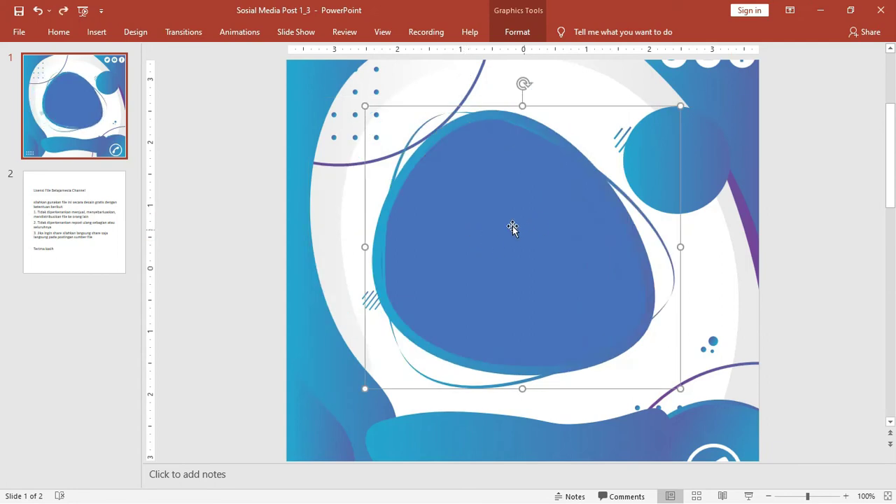
# - Shift the ring graphic about 155 px left across the blob, then reselect the blob
pyautogui.click(520, 136)
pyautogui.hotkey('ctrl', 'y')
pyautogui.click(604, 247)
pyautogui.moveTo(653, 239); pyautogui.dragTo(792, 270)
pyautogui.hotkey('ctrl', 'z')
pyautogui.hotkey('ctrl', 'z')
pyautogui.click(791, 267)
pyautogui.click(478, 247)
pyautogui.moveTo(522, 138); pyautogui.dragTo(414, 138)
pyautogui.click(621, 226)
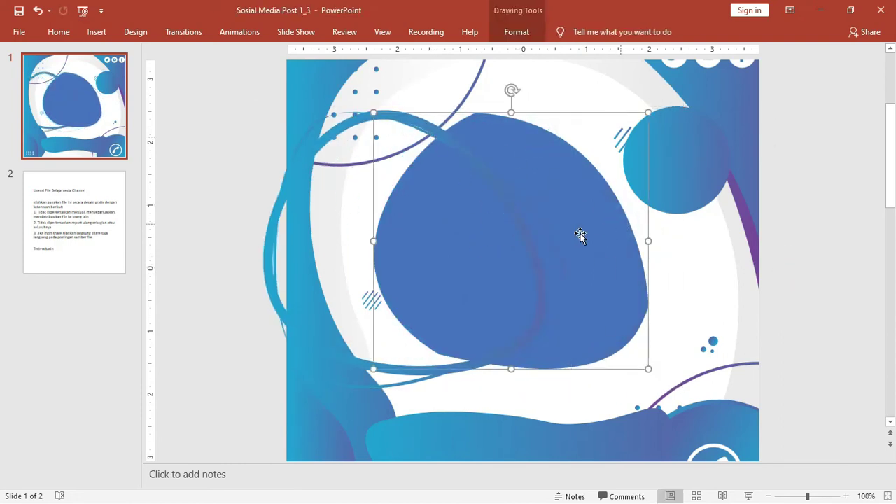
pyautogui.click(519, 33)
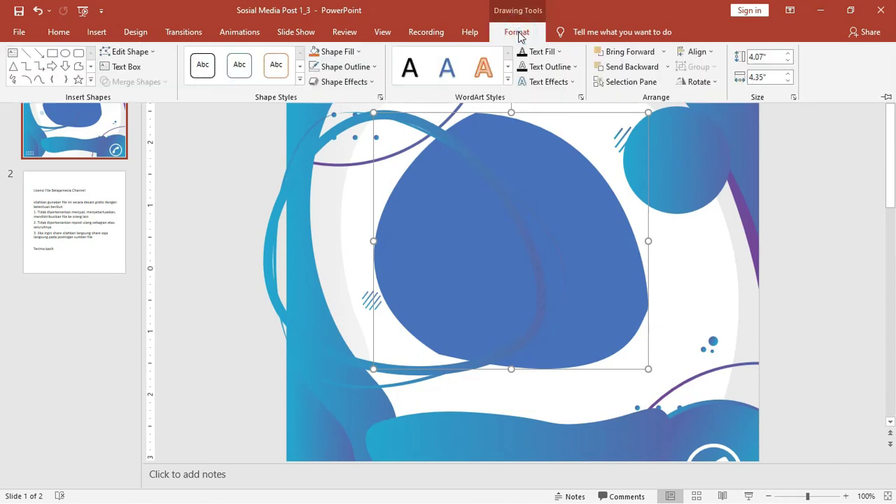
pyautogui.click(544, 186)
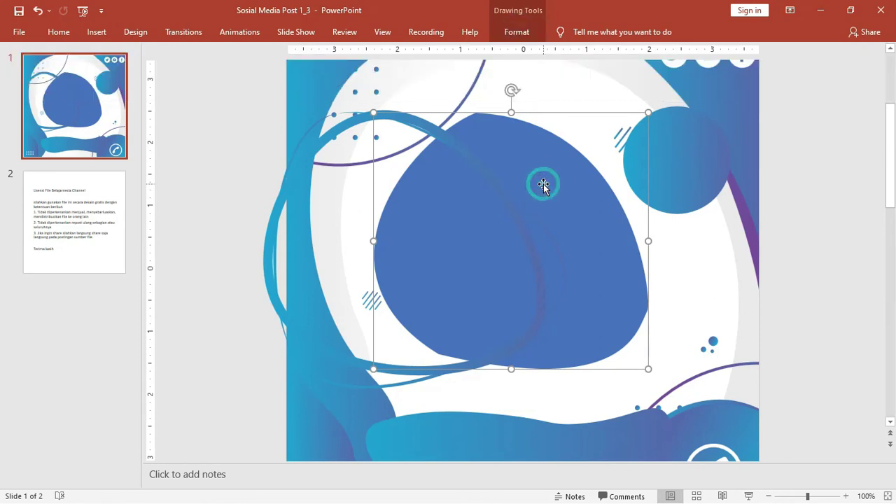
pyautogui.click(515, 32)
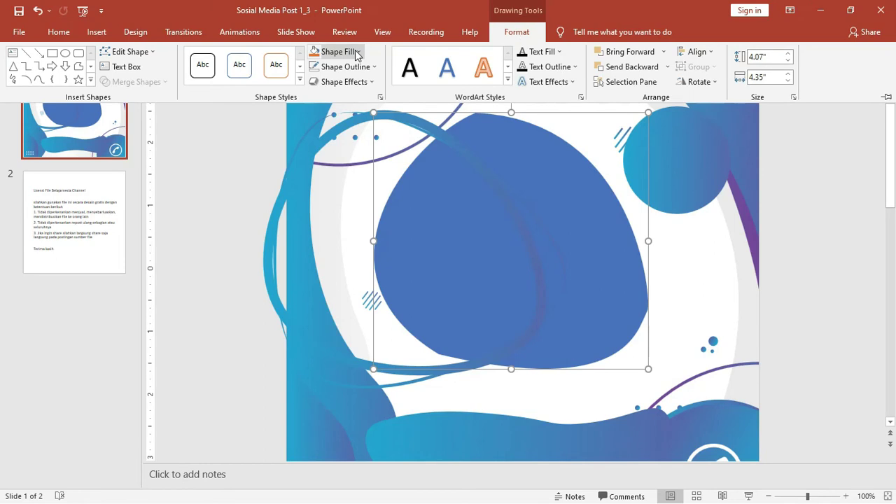
# - Fill the blob with the WhatsApp portrait photo from Pictures via Shape Fill > Picture
pyautogui.click(357, 54)
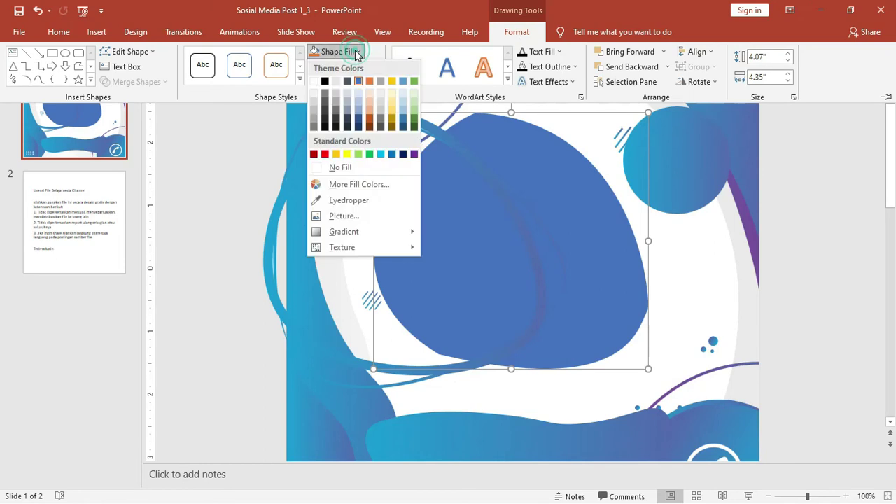
pyautogui.click(374, 217)
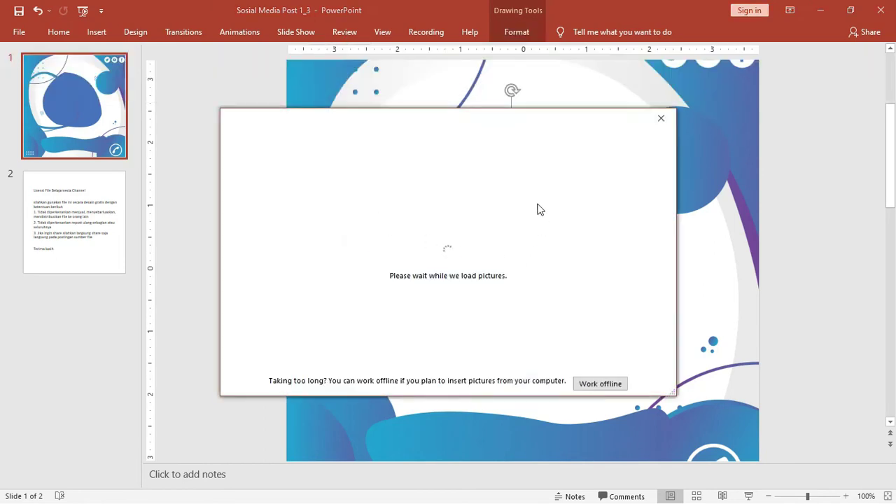
pyautogui.click(611, 382)
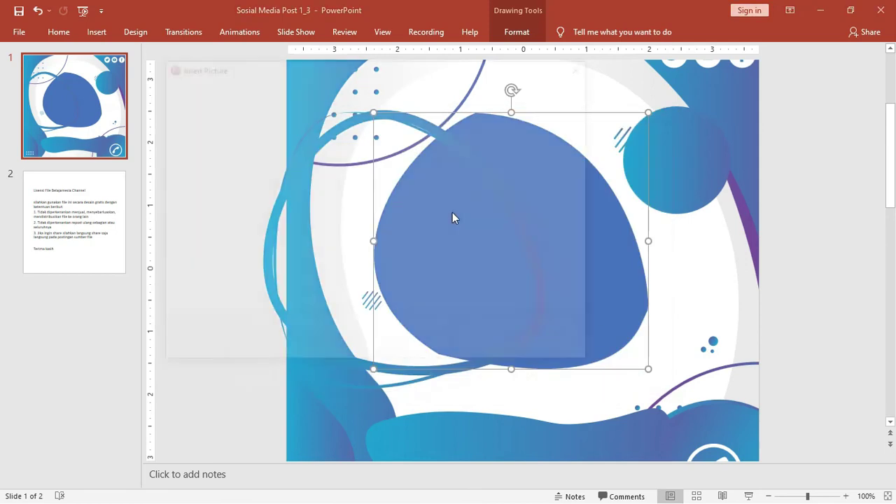
pyautogui.click(315, 236)
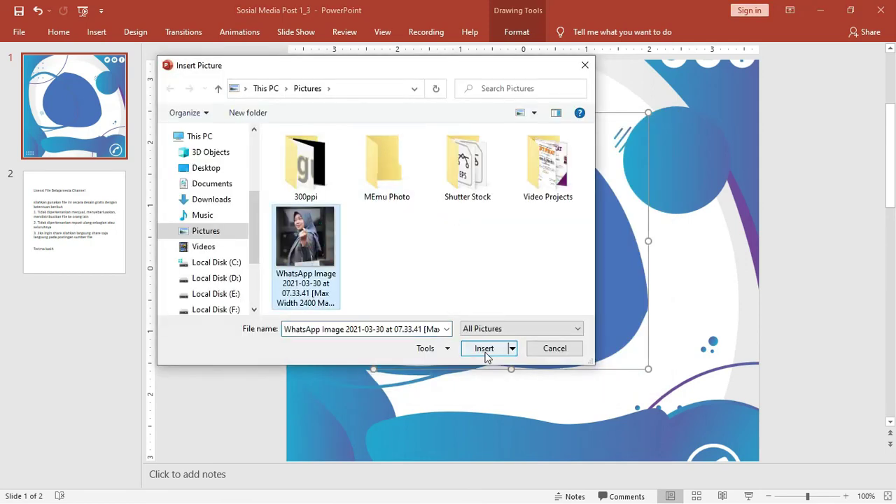
pyautogui.click(486, 349)
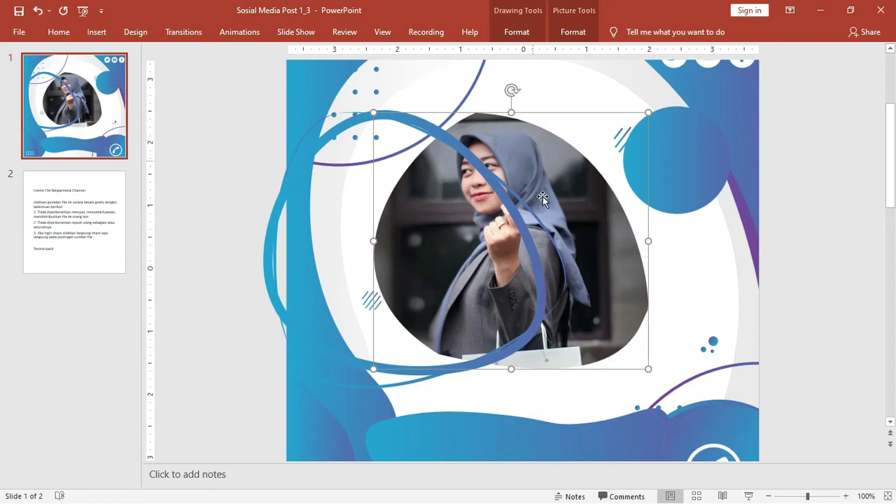
pyautogui.click(572, 32)
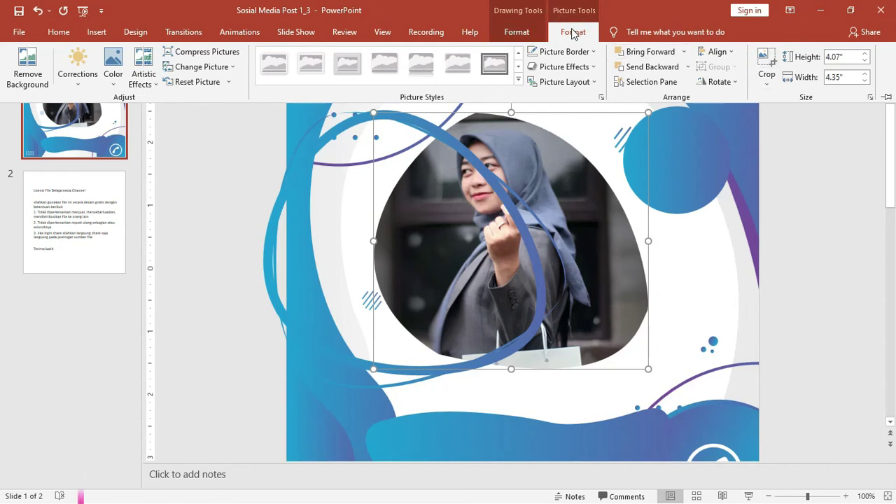
# - Crop the portrait photo, enlarging it so it extends below the blob's lower edge
pyautogui.click(765, 66)
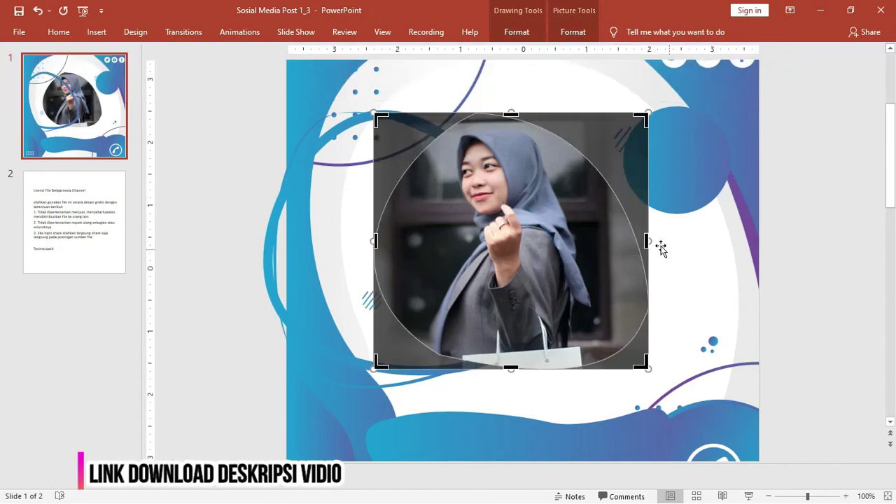
pyautogui.moveTo(645, 241)
pyautogui.mouseDown()
pyautogui.moveTo(610, 242)
pyautogui.moveTo(674, 247)
pyautogui.moveTo(618, 248)
pyautogui.moveTo(633, 248)
pyautogui.mouseUp()
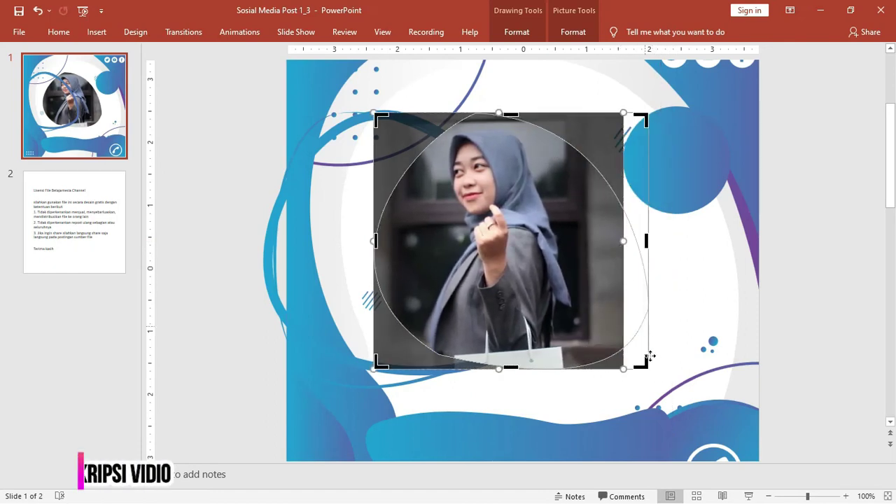
pyautogui.moveTo(623, 368); pyautogui.dragTo(654, 401)
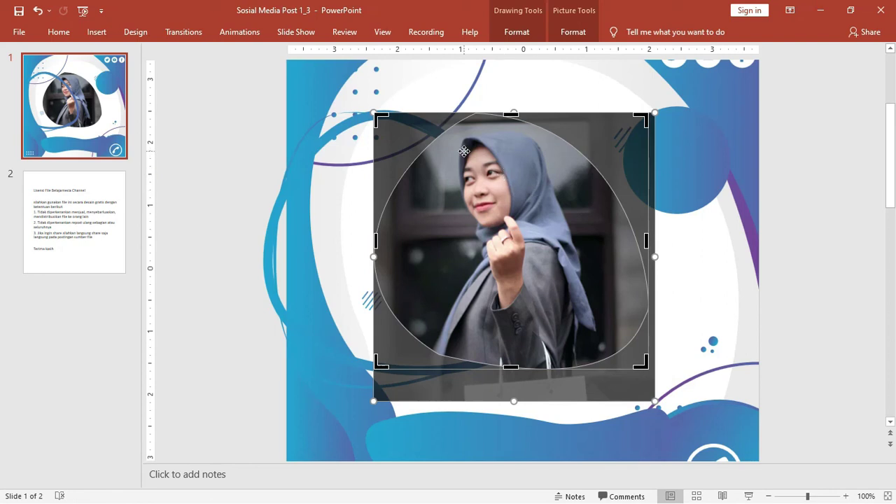
# - Apply the crop and move the blue ring to encircle the photo
pyautogui.click(822, 161)
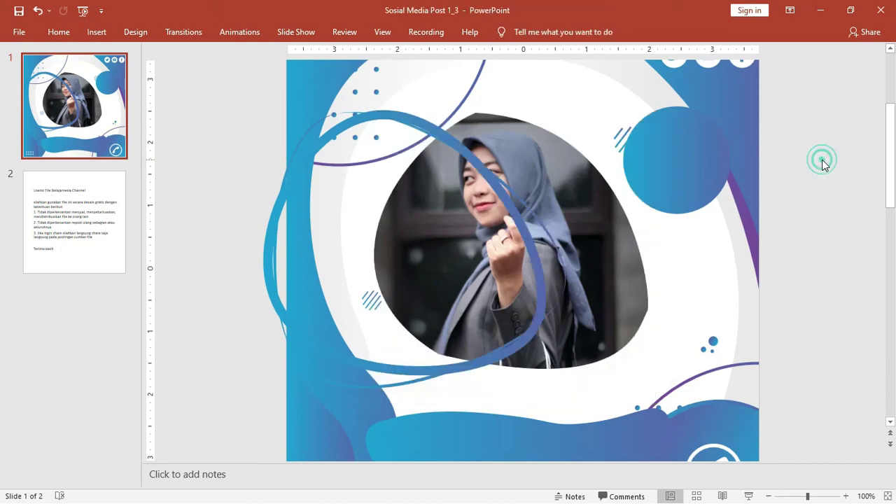
pyautogui.moveTo(480, 172); pyautogui.dragTo(584, 161)
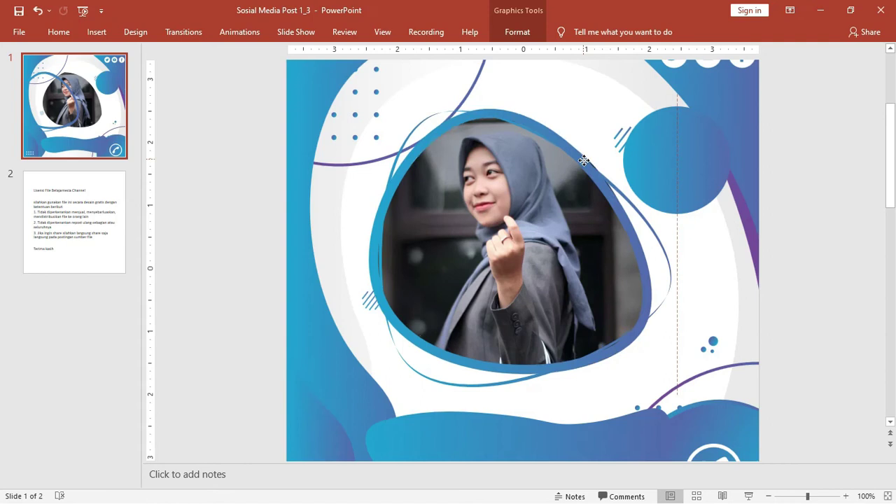
pyautogui.click(816, 196)
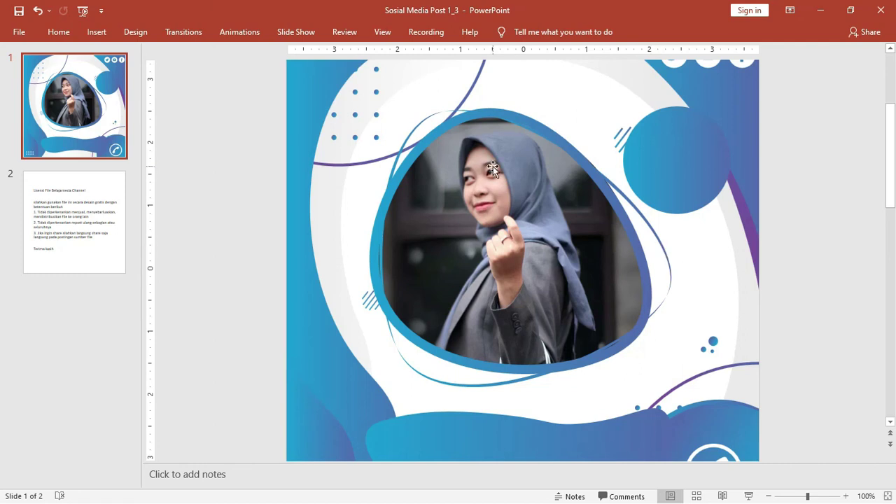
# - Try Edit Points on the photo shape, then move the blue wave up over its bottom edge
pyautogui.click(97, 31)
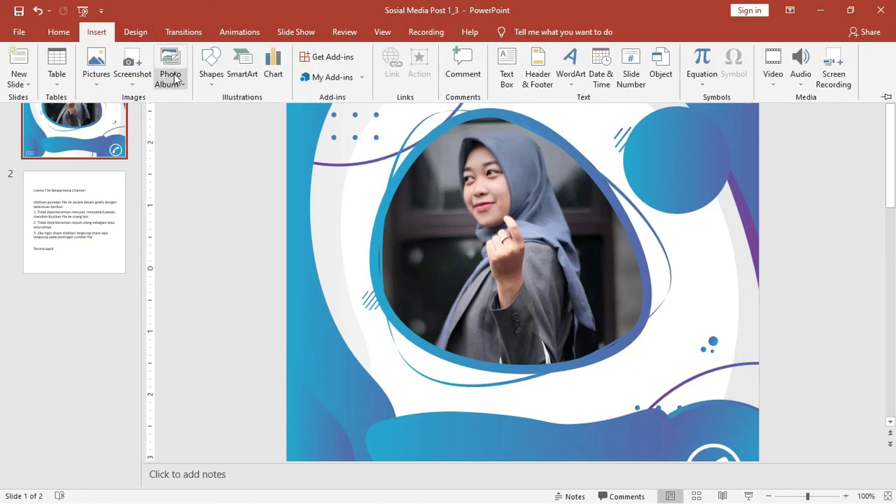
pyautogui.click(211, 70)
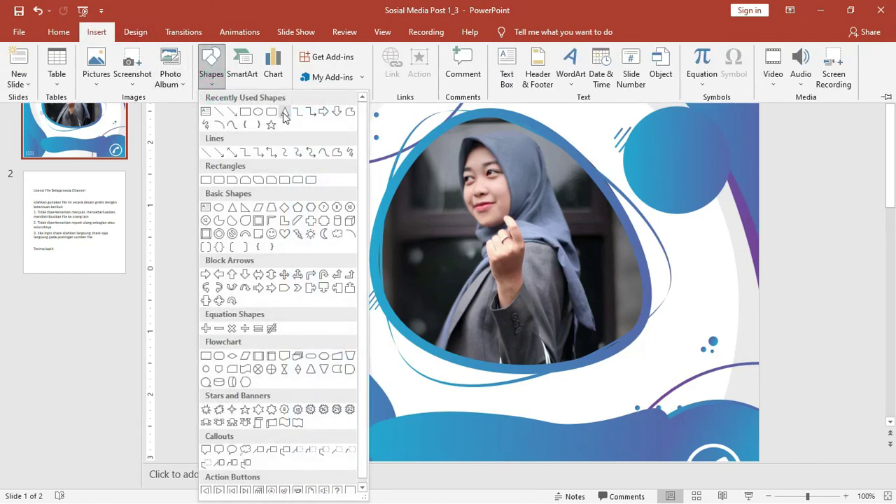
pyautogui.click(468, 167)
pyautogui.click(542, 182)
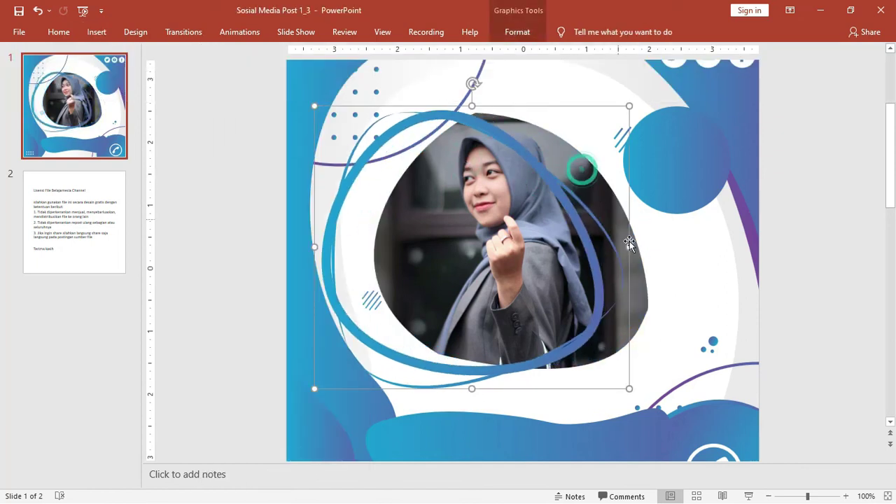
pyautogui.click(643, 272)
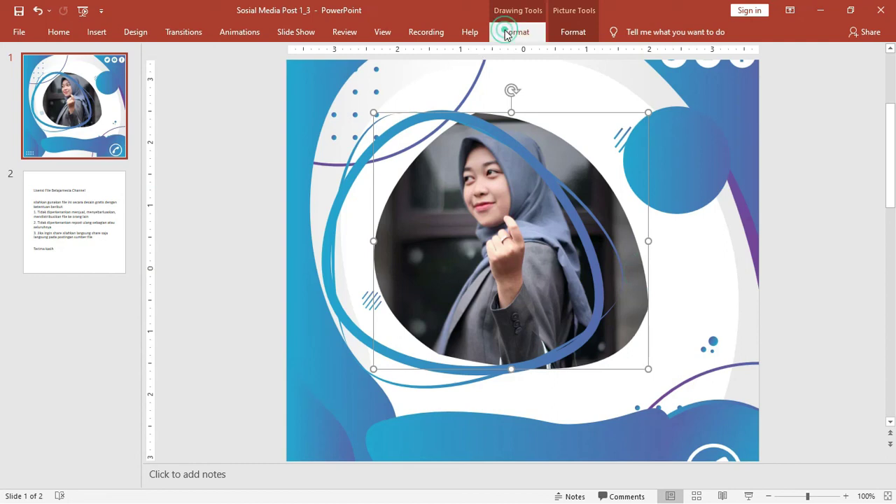
pyautogui.click(509, 32)
pyautogui.click(128, 51)
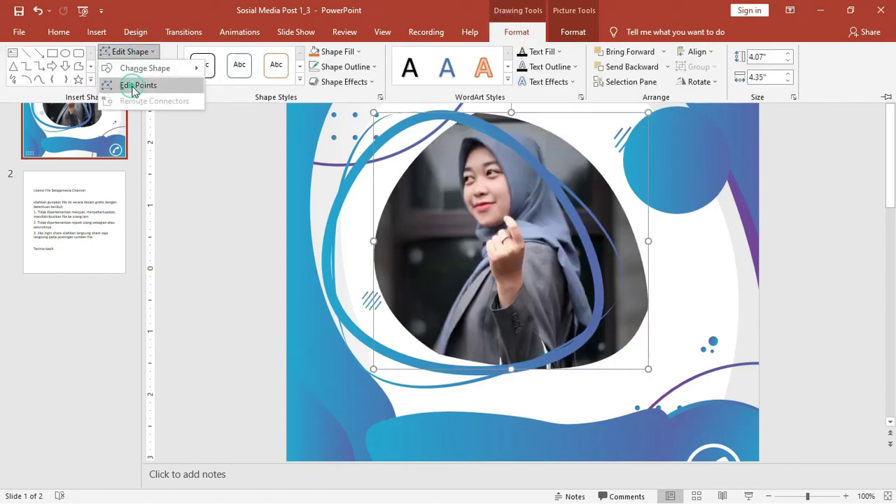
pyautogui.click(134, 85)
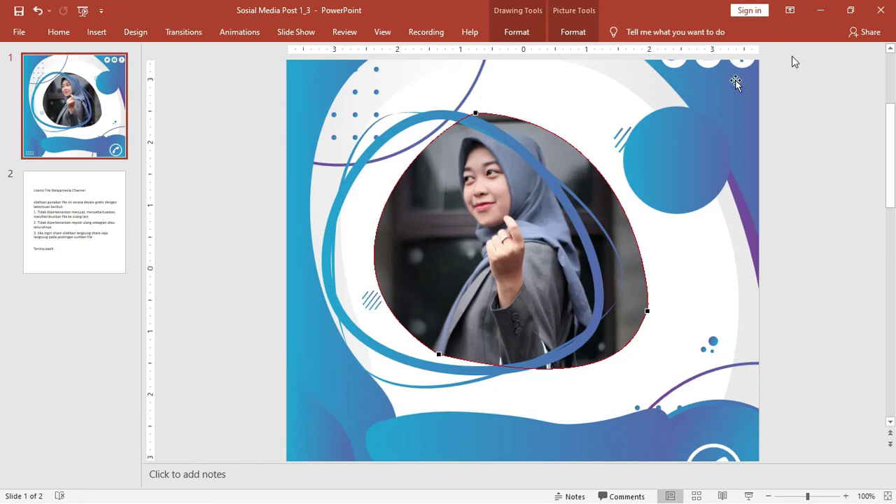
pyautogui.click(536, 388)
pyautogui.moveTo(520, 426); pyautogui.dragTo(540, 374)
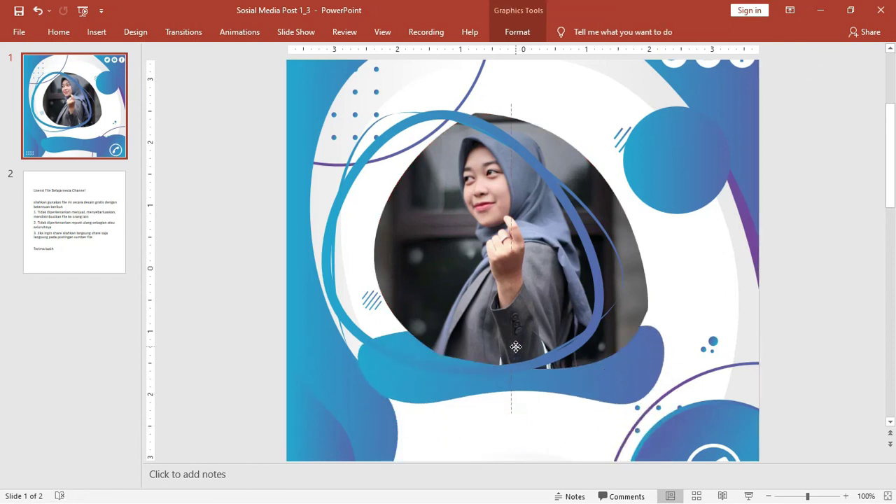
# - Redo and nudge the blue wave so it overlaps the photo's bottom edge
pyautogui.hotkey('ctrl', 'z')
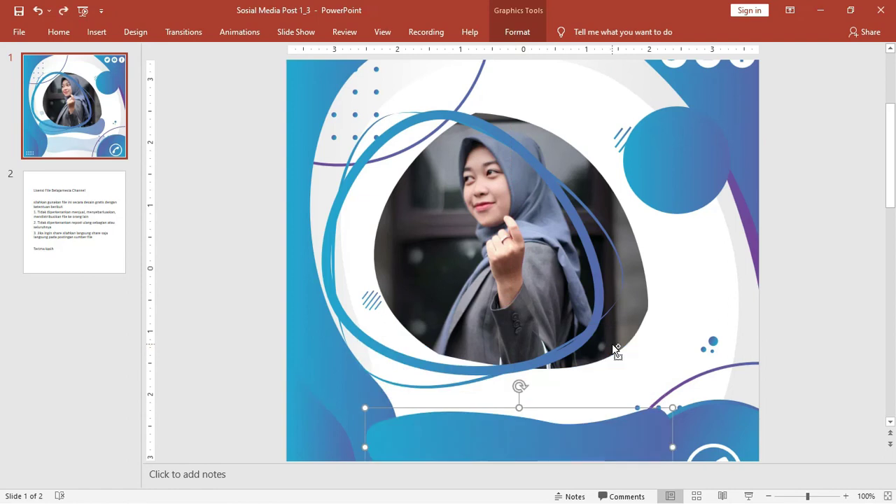
pyautogui.click(616, 341)
pyautogui.scroll(-2, 615, 364)
pyautogui.hotkey('ctrl', 'y')
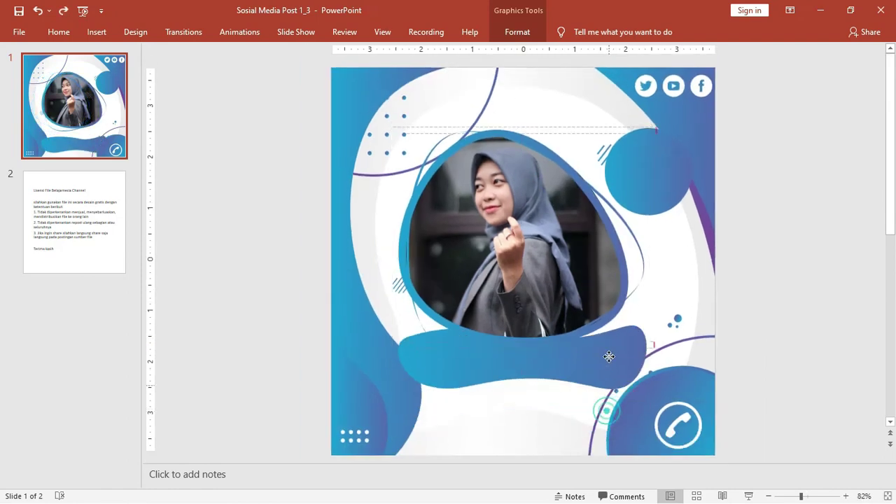
pyautogui.click(608, 356)
pyautogui.rightClick(608, 356)
pyautogui.click(664, 230)
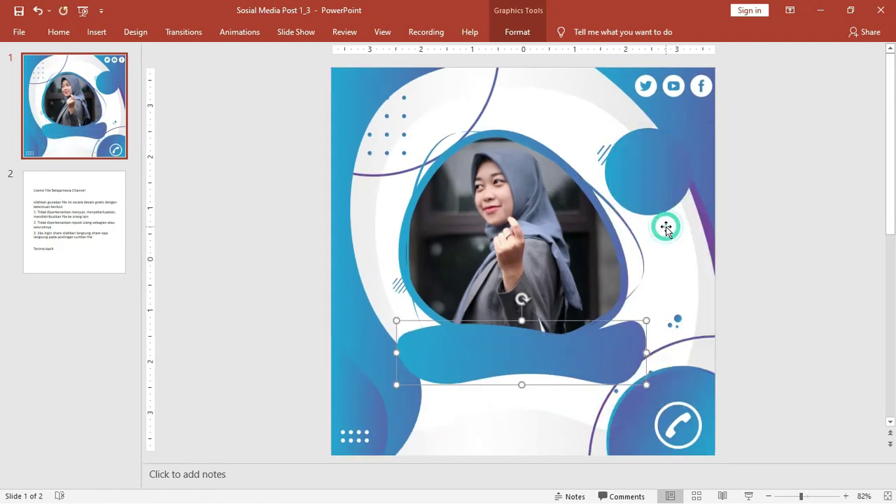
pyautogui.moveTo(594, 360); pyautogui.dragTo(600, 342)
pyautogui.click(884, 223)
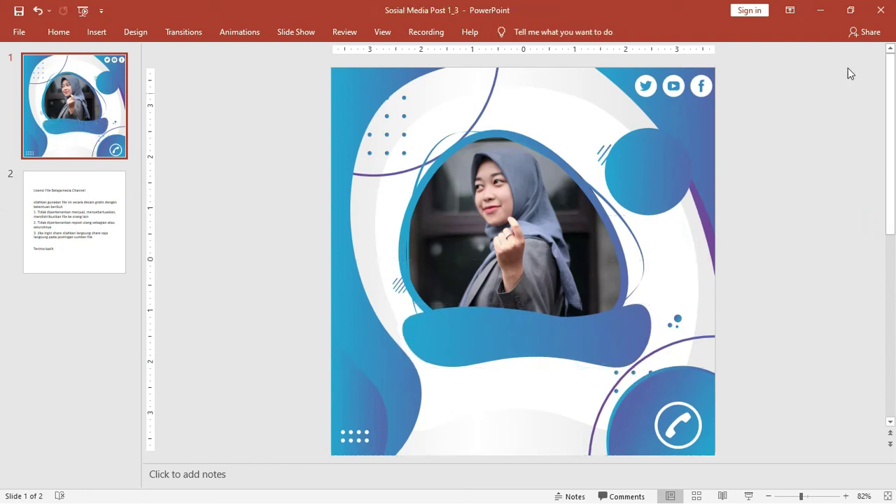
# - Close Sosial Media Post 1_3 without saving, then close the other presentation windows
pyautogui.click(881, 10)
pyautogui.click(493, 293)
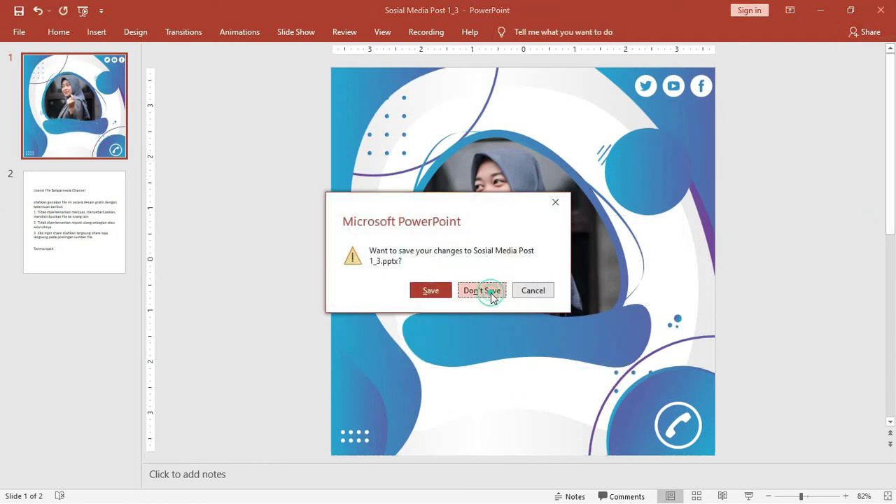
pyautogui.click(884, 6)
pyautogui.click(880, 6)
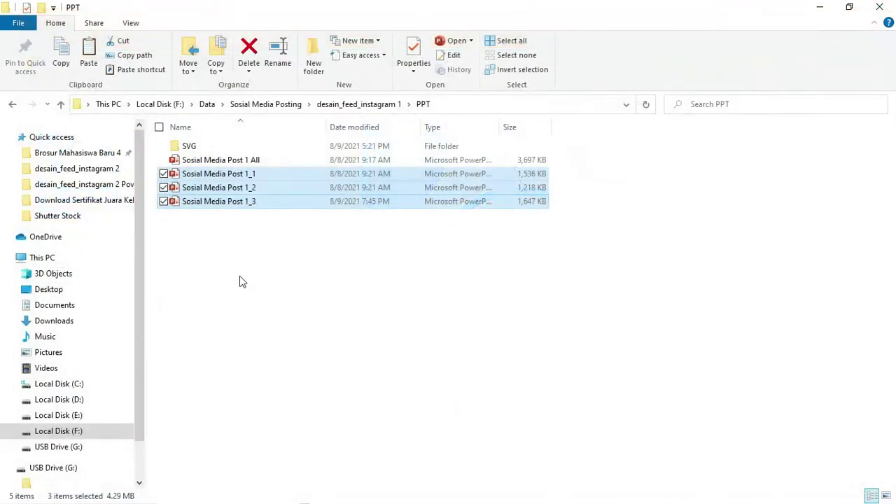
# - Open Sosial Media Post 1_Master from the Coreldraw folder with CorelDRAW X7
pyautogui.click(328, 275)
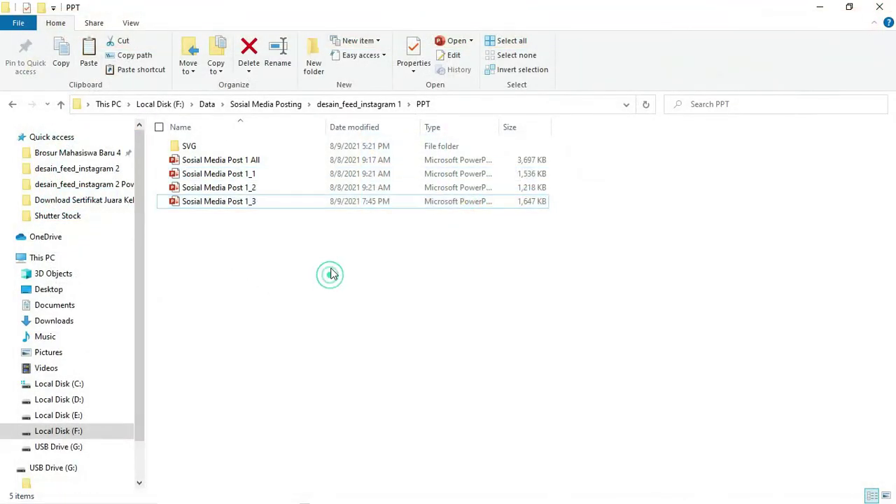
pyautogui.click(366, 105)
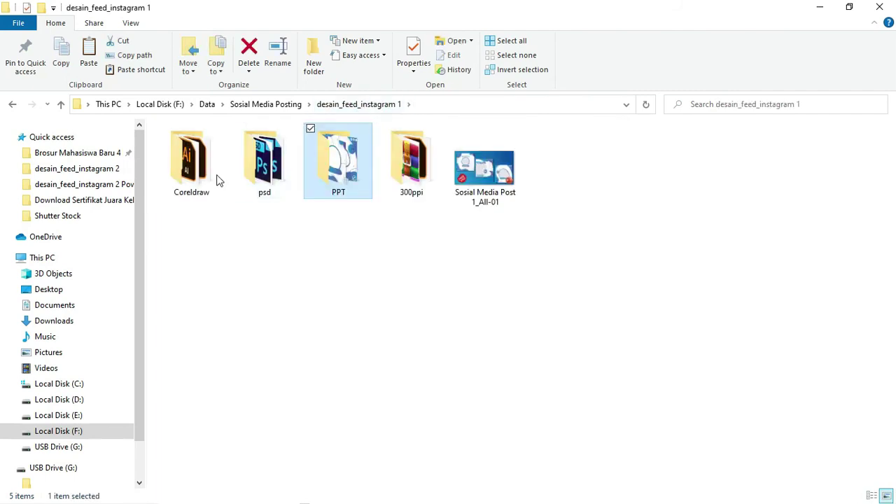
pyautogui.click(184, 182)
pyautogui.doubleClick(184, 182)
pyautogui.click(271, 149)
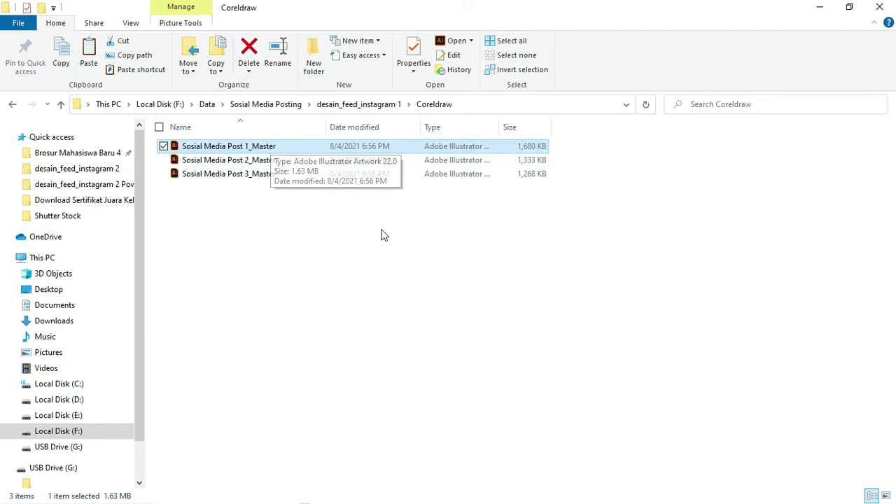
pyautogui.rightClick(249, 150)
pyautogui.moveTo(288, 241)
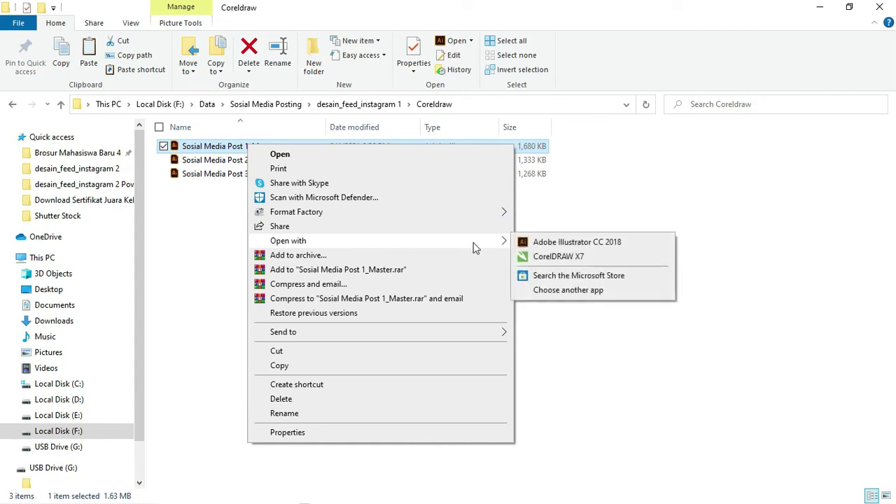
pyautogui.click(567, 263)
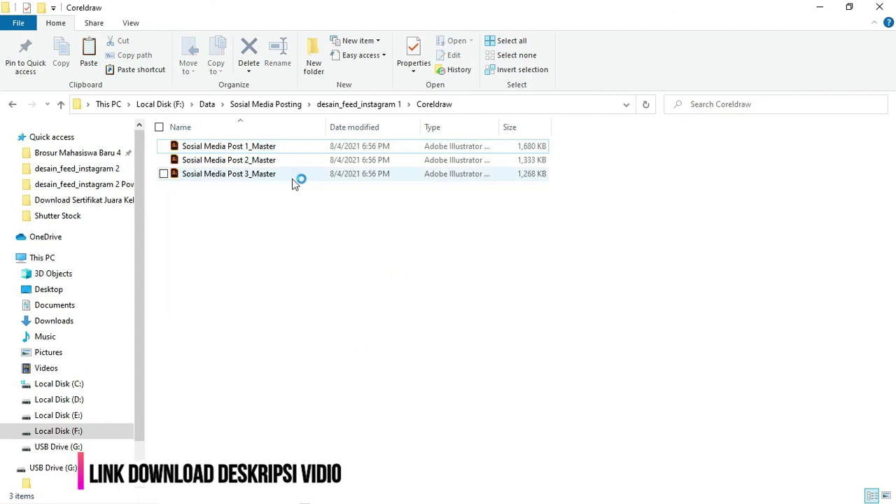
pyautogui.click(828, 8)
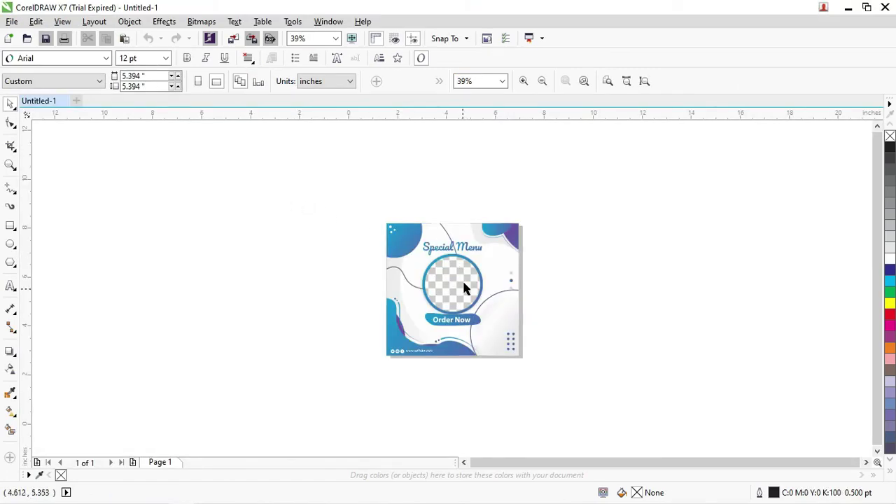
# - Zoom in on the Special Menu template in CorelDRAW
pyautogui.click(462, 286)
pyautogui.press('z')
pyautogui.moveTo(359, 198); pyautogui.dragTo(543, 376)
pyautogui.moveTo(306, 167); pyautogui.dragTo(704, 391)
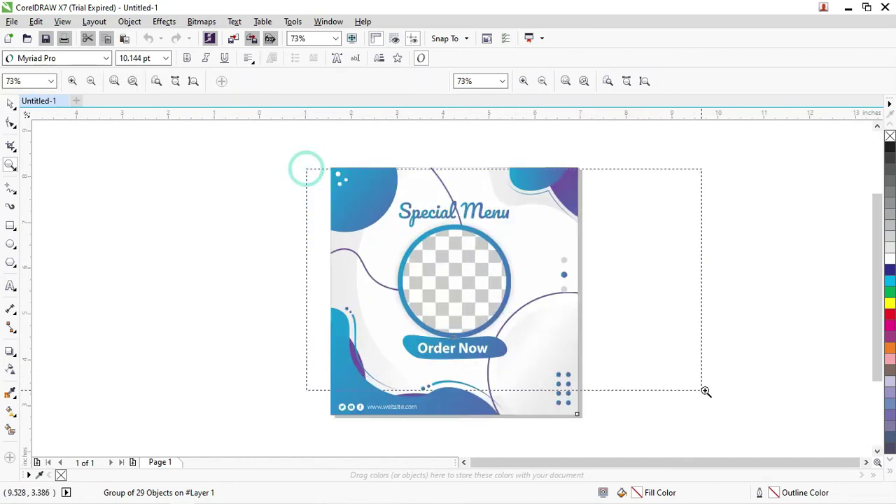
pyautogui.click(11, 103)
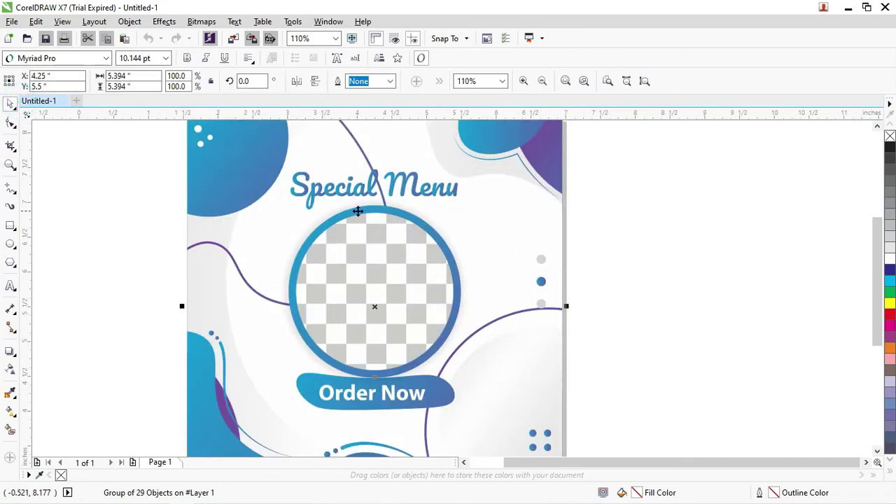
pyautogui.scroll(-2, 364, 187)
# - Ungroup the template and try pulling the checkerboard image out of the circle frame
pyautogui.rightClick(370, 182)
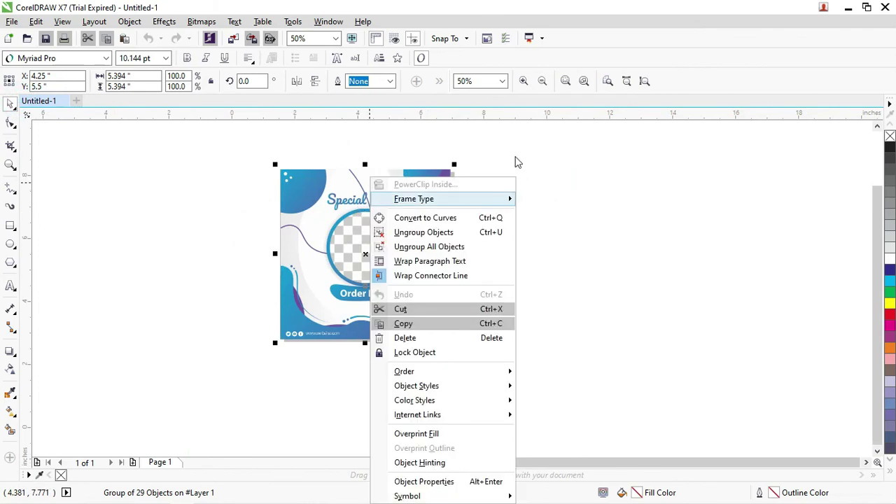
pyautogui.click(438, 235)
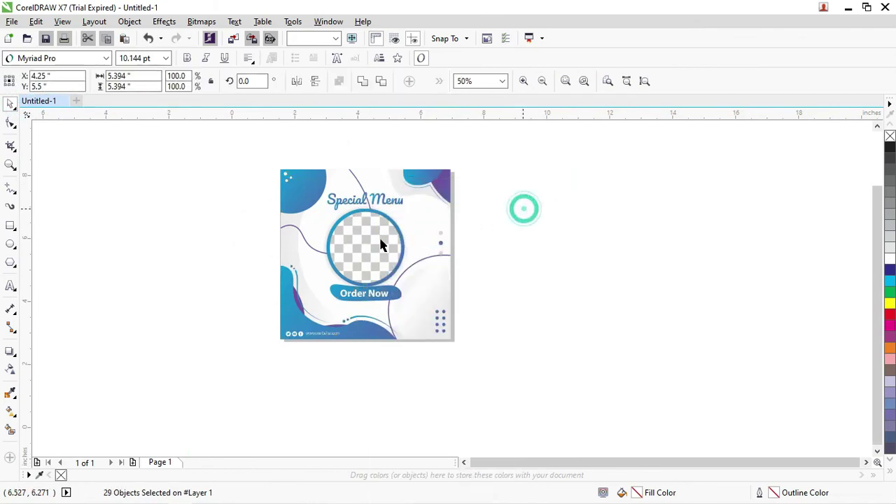
pyautogui.click(379, 236)
pyautogui.scroll(2, 377, 219)
pyautogui.moveTo(349, 232); pyautogui.dragTo(265, 231)
pyautogui.hotkey('ctrl', 'z')
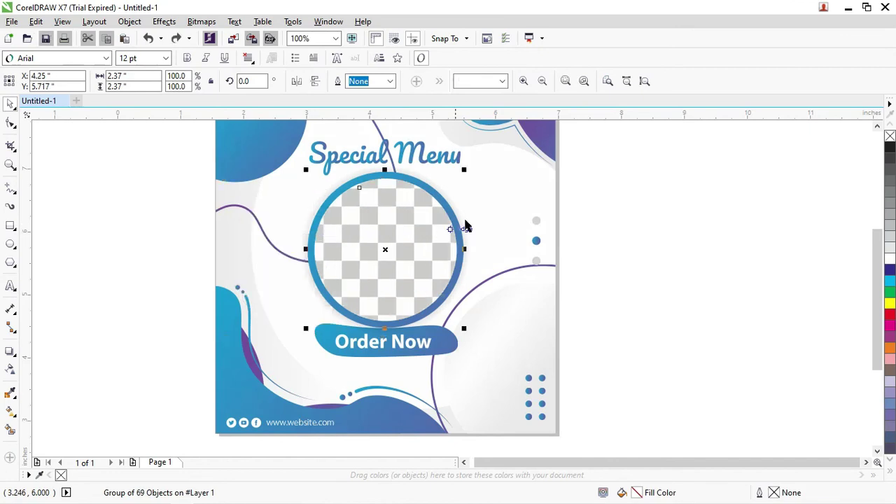
pyautogui.click(443, 249)
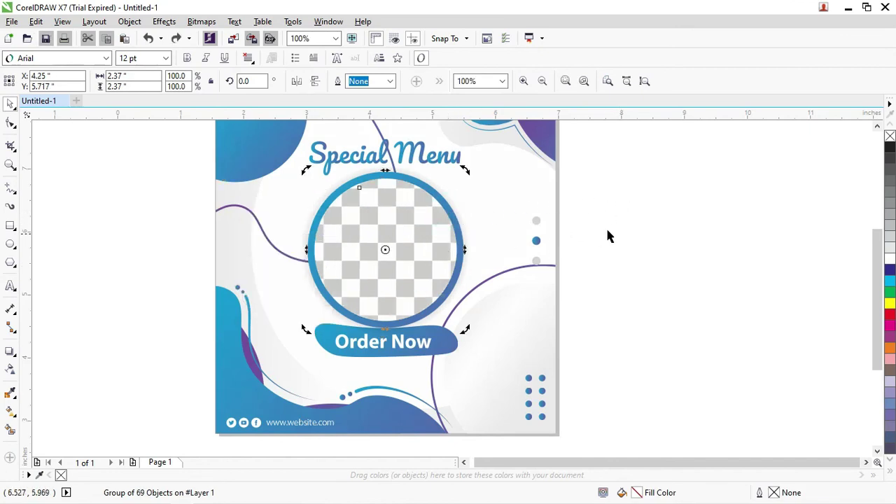
pyautogui.moveTo(376, 256)
pyautogui.mouseDown()
pyautogui.moveTo(349, 250)
pyautogui.moveTo(396, 254)
pyautogui.mouseUp()
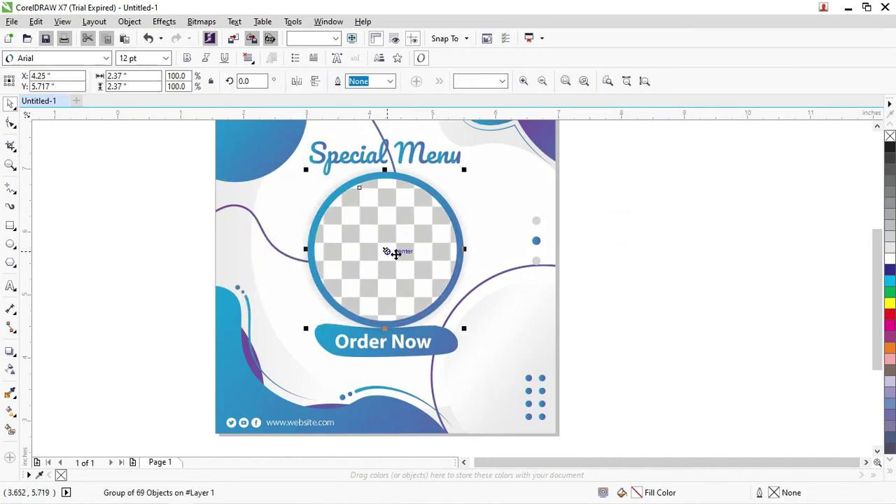
# - Inspect the dot grid, website text and circle group, then switch to File Explorer
pyautogui.click(537, 396)
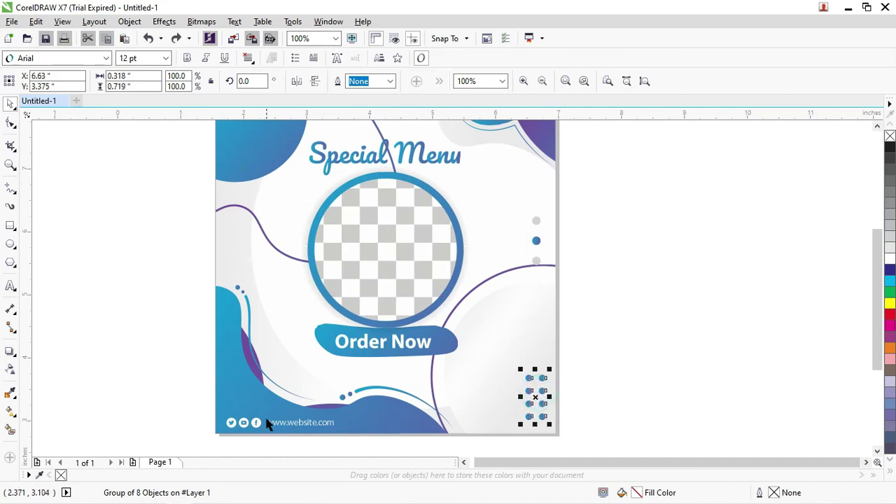
pyautogui.click(268, 423)
pyautogui.click(383, 251)
pyautogui.moveTo(408, 238); pyautogui.dragTo(357, 238)
pyautogui.press('Escape')
pyautogui.scroll(-1, 404, 237)
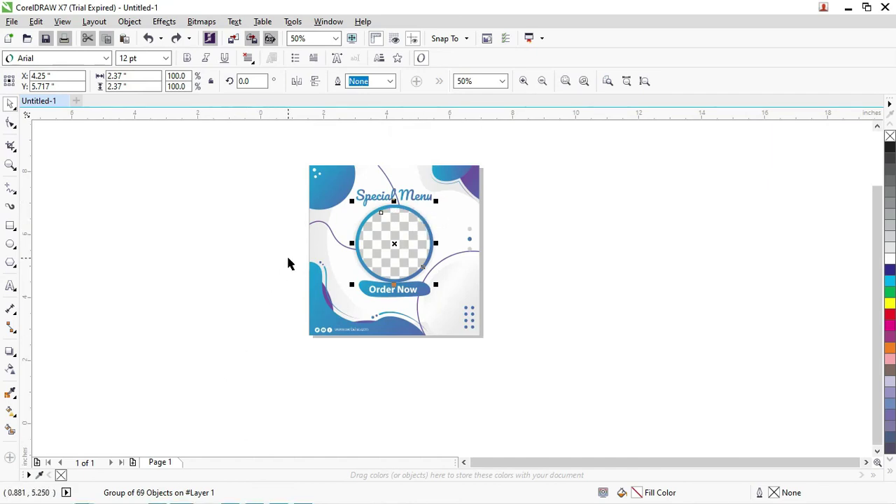
pyautogui.hotkey('alt', 'Tab')
pyautogui.hotkey('alt', 'Tab')
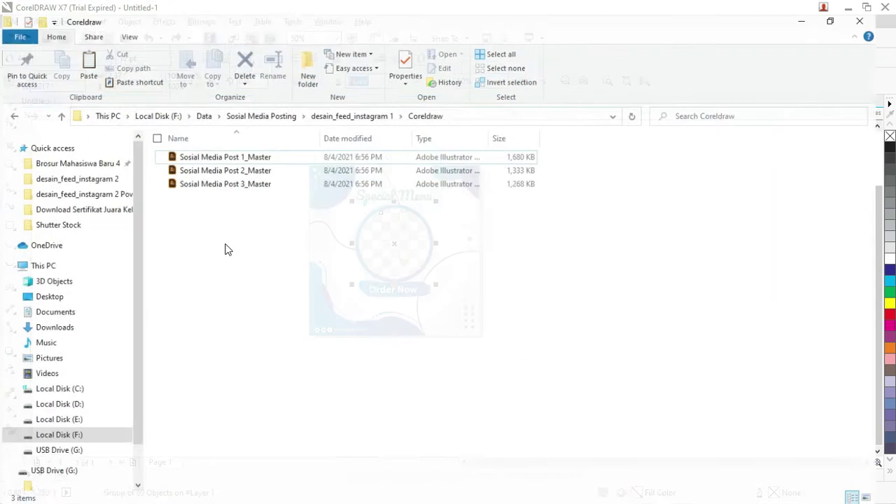
# - Drag the WhatsApp portrait photo from Pictures onto the CorelDRAW canvas, right of the template
pyautogui.click(55, 352)
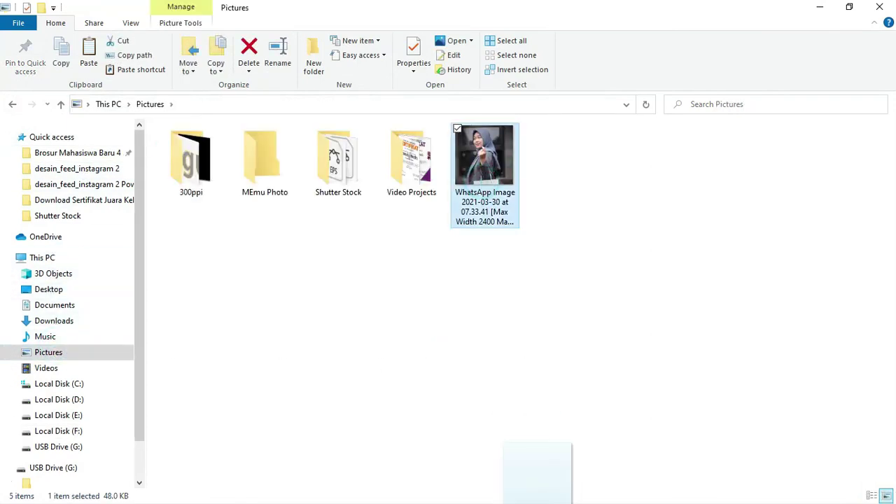
pyautogui.click(850, 7)
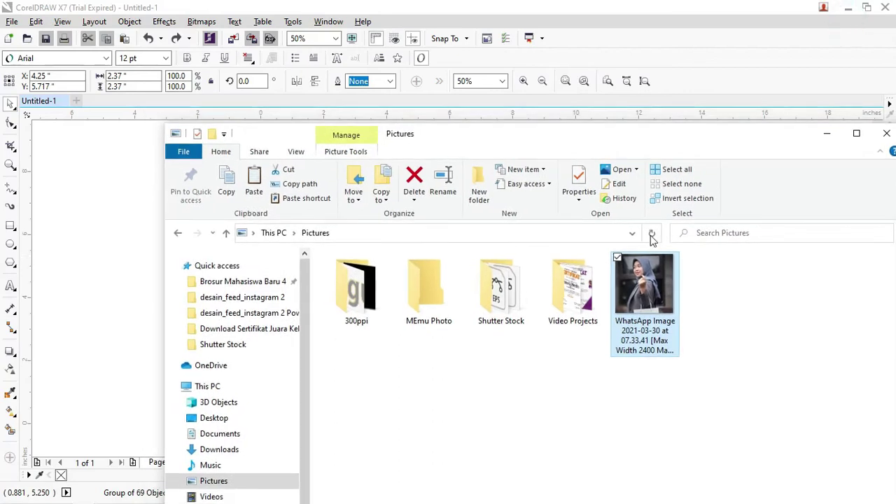
pyautogui.moveTo(644, 287); pyautogui.dragTo(104, 210)
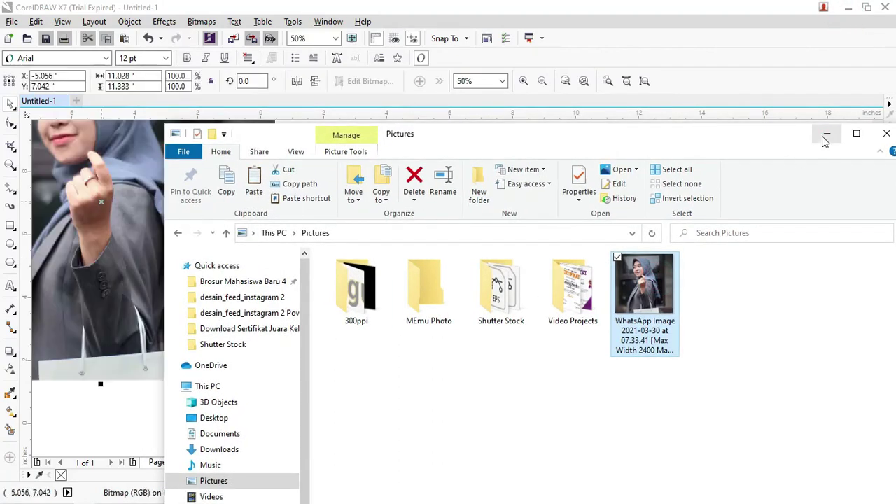
pyautogui.click(826, 132)
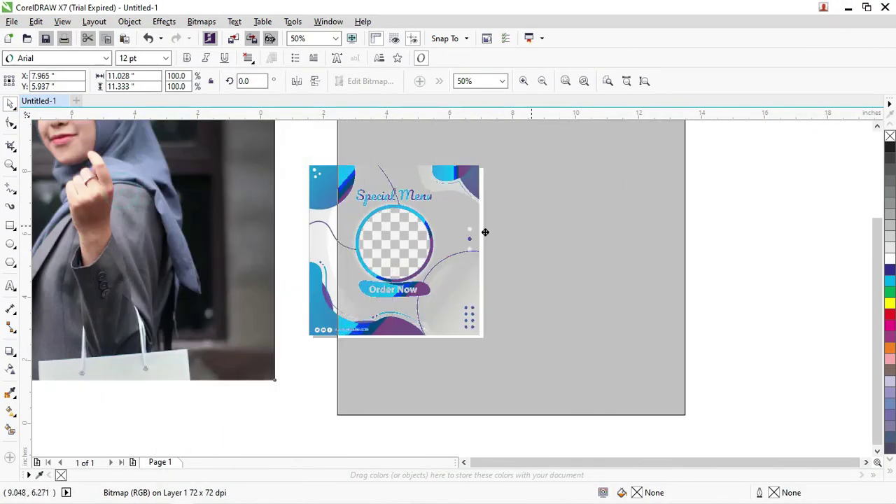
pyautogui.moveTo(130, 194); pyautogui.dragTo(658, 245)
pyautogui.moveTo(428, 231); pyautogui.dragTo(401, 237)
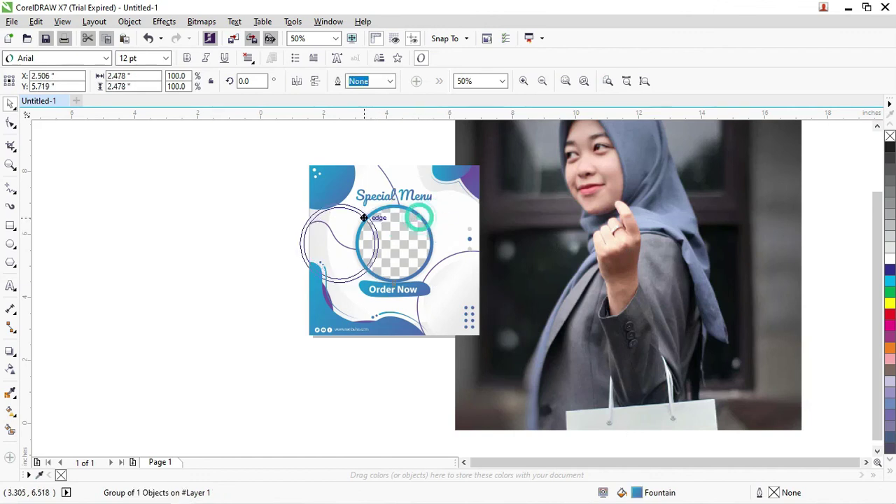
# - Draw a circle with the Ellipse tool over the template's round photo frame
pyautogui.scroll(2, 401, 236)
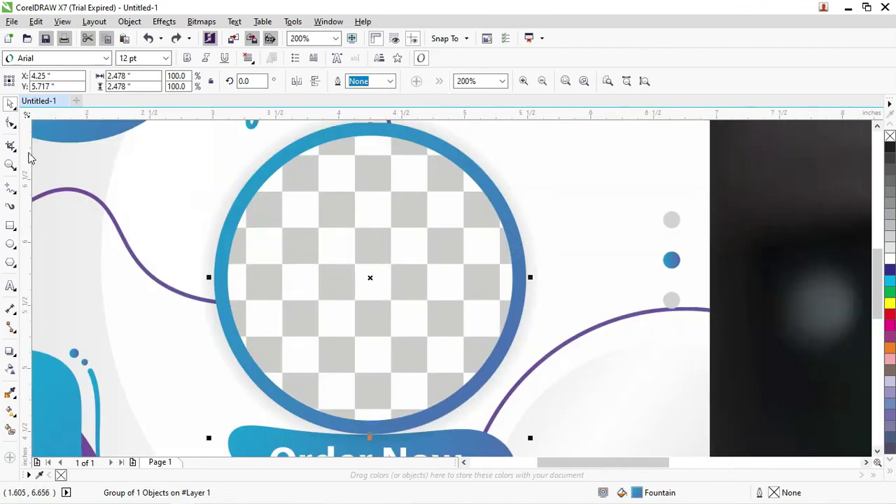
pyautogui.click(11, 245)
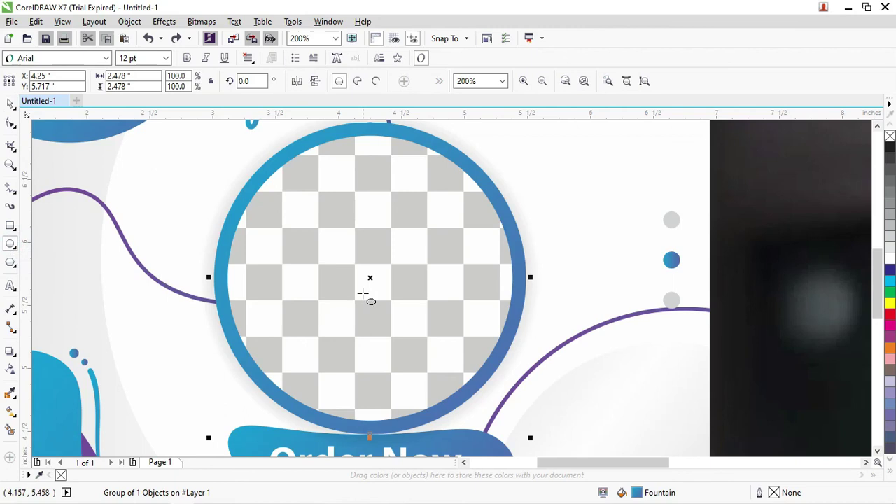
pyautogui.moveTo(371, 264); pyautogui.dragTo(505, 403)
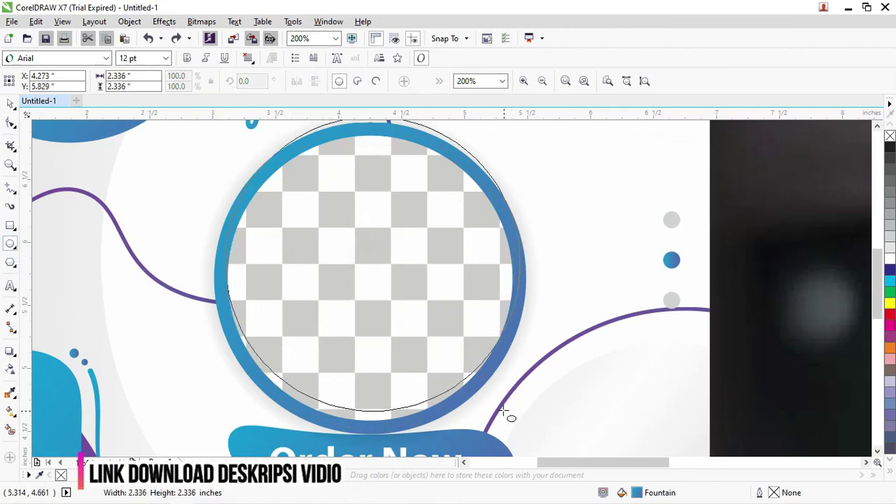
pyautogui.moveTo(505, 403); pyautogui.dragTo(510, 415)
pyautogui.hscroll(1, 398, 254)
pyautogui.scroll(-2, 392, 252)
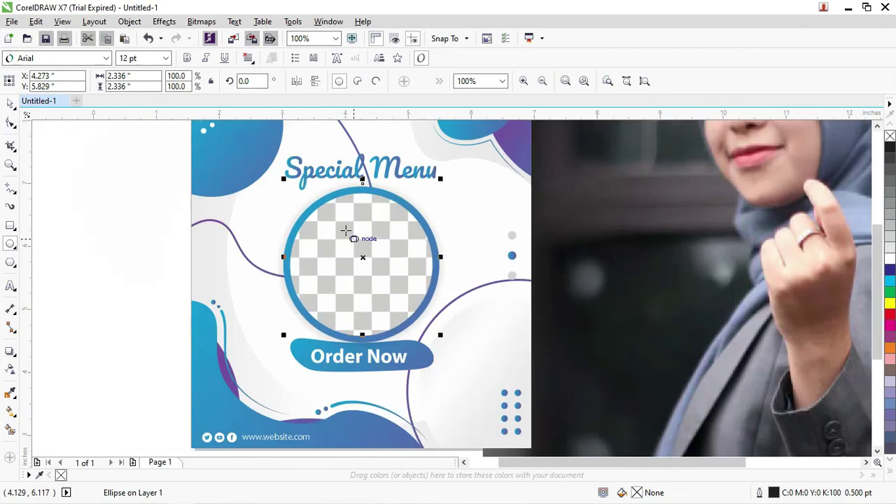
pyautogui.moveTo(345, 230); pyautogui.dragTo(464, 345)
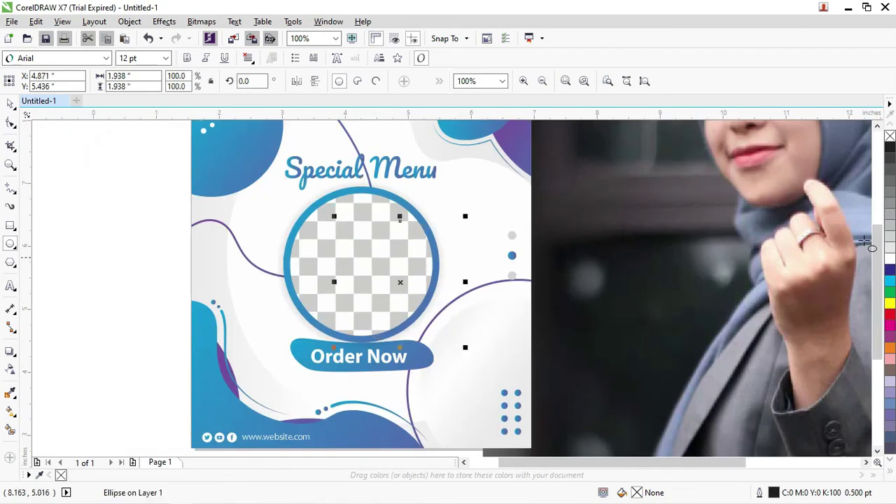
# - Fill the circle solid black with no outline and accept the layer message
pyautogui.click(890, 259)
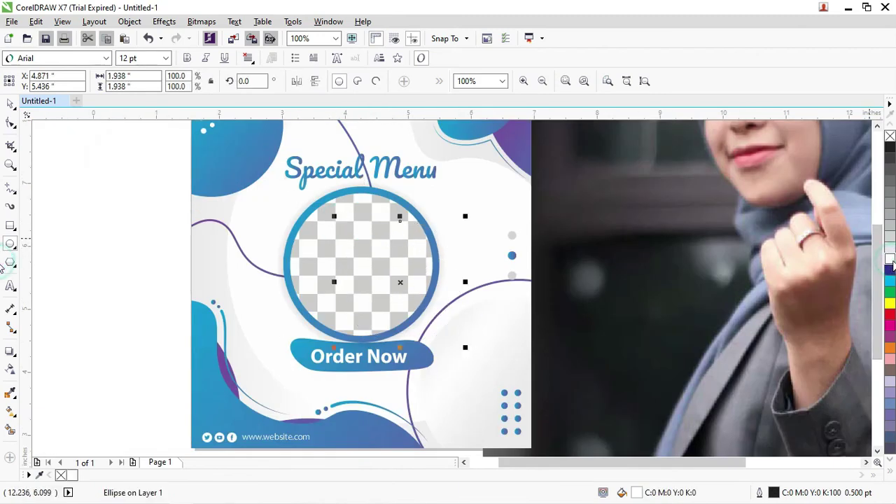
pyautogui.click(889, 147)
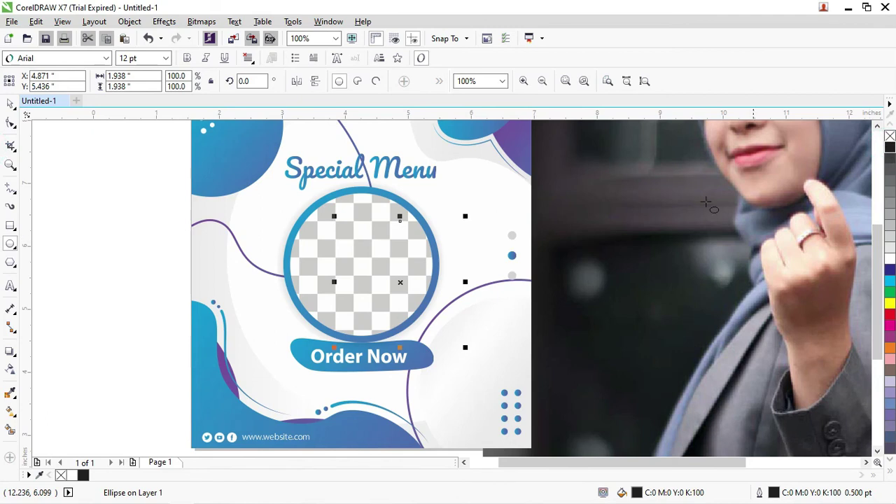
pyautogui.rightClick(889, 136)
pyautogui.click(792, 179)
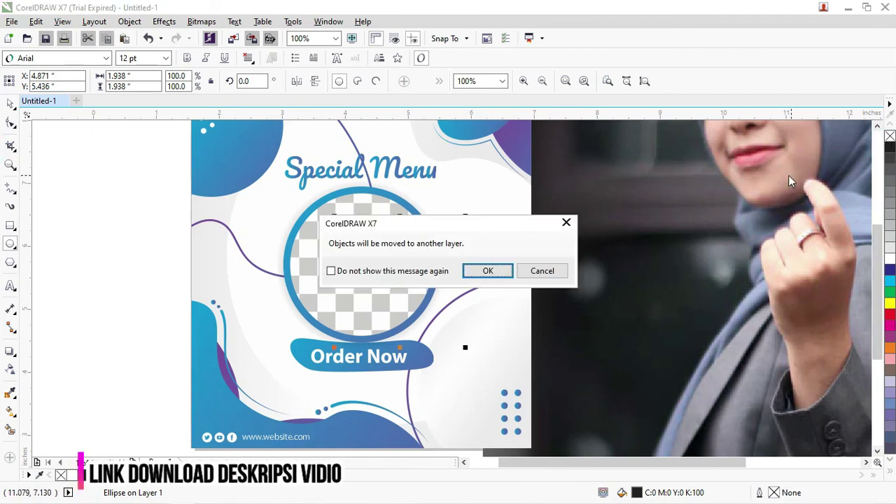
pyautogui.click(393, 273)
pyautogui.click(488, 271)
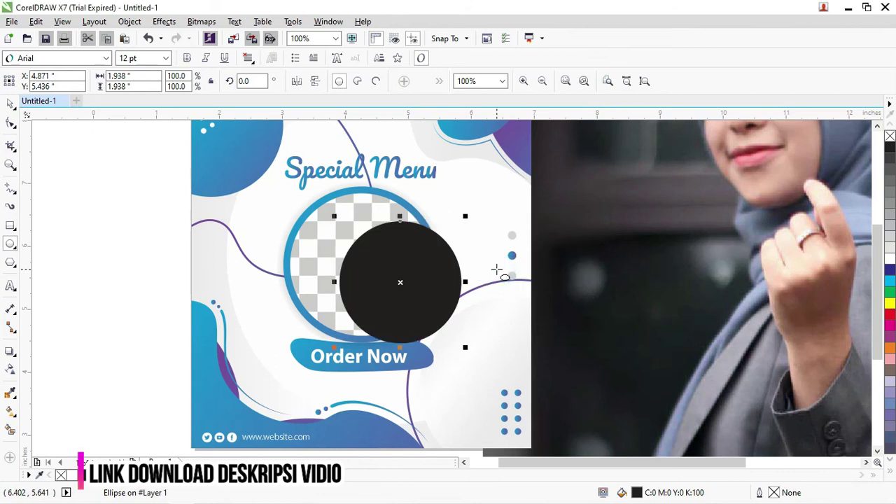
pyautogui.click(10, 102)
# - PowerClip the portrait photo inside the black circle, filling the frame proportionally
pyautogui.scroll(-3, 154, 252)
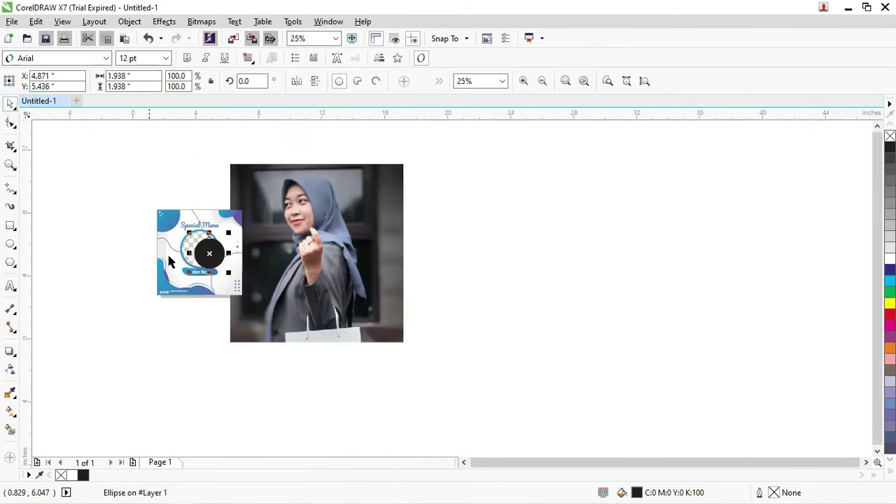
pyautogui.click(295, 243)
pyautogui.scroll(2, 295, 243)
pyautogui.rightClick(261, 146)
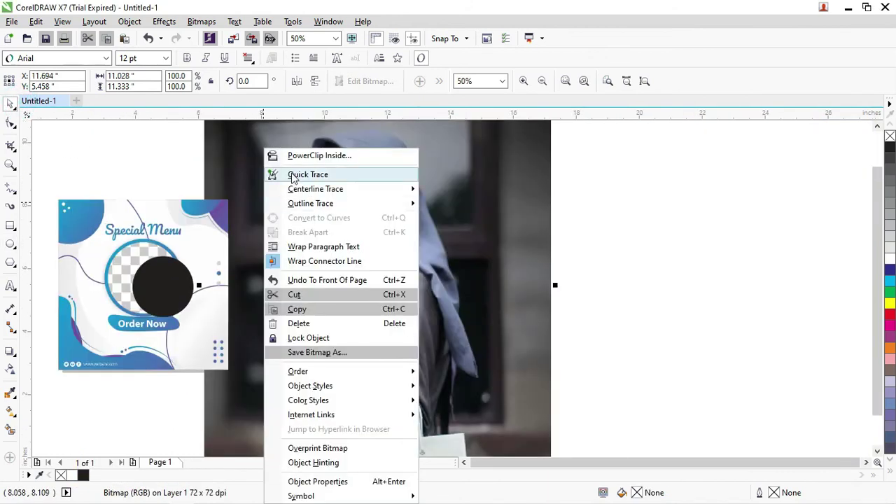
pyautogui.click(272, 173)
pyautogui.click(168, 286)
pyautogui.rightClick(161, 285)
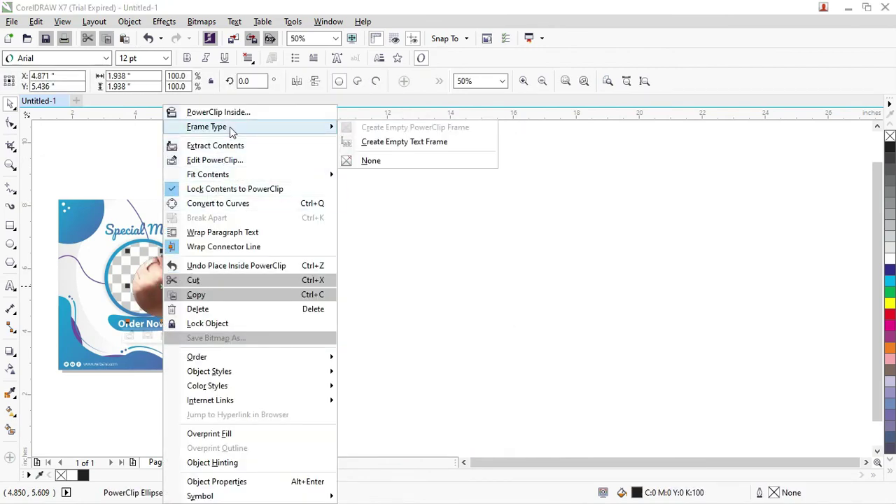
pyautogui.moveTo(207, 174)
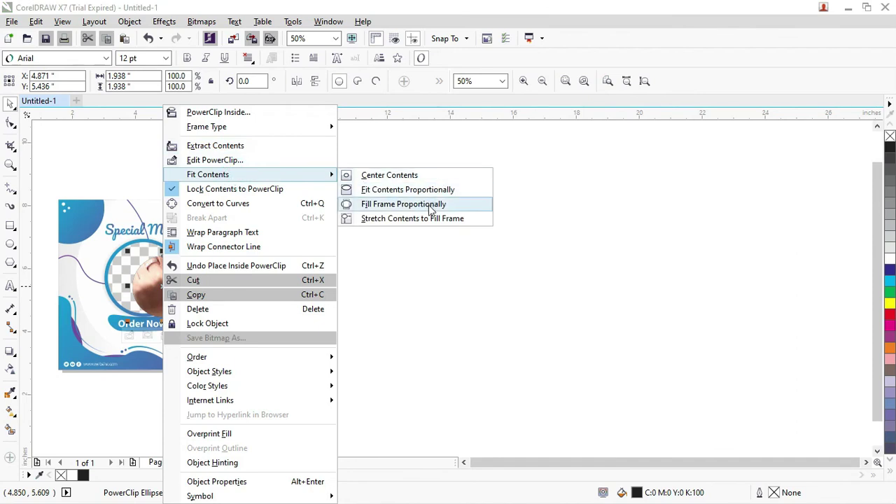
pyautogui.click(430, 210)
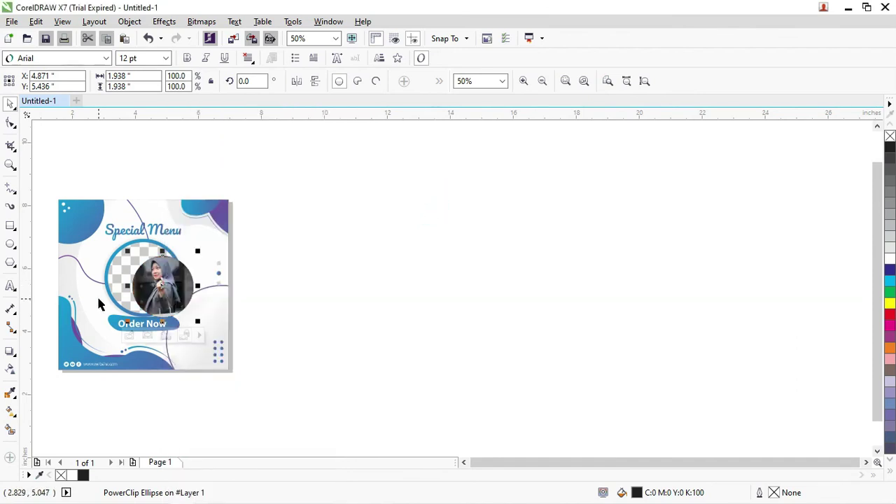
# - Reposition the clipped photo and enlarge it to 120.8% to fill the ring frame
pyautogui.scroll(1, 96, 304)
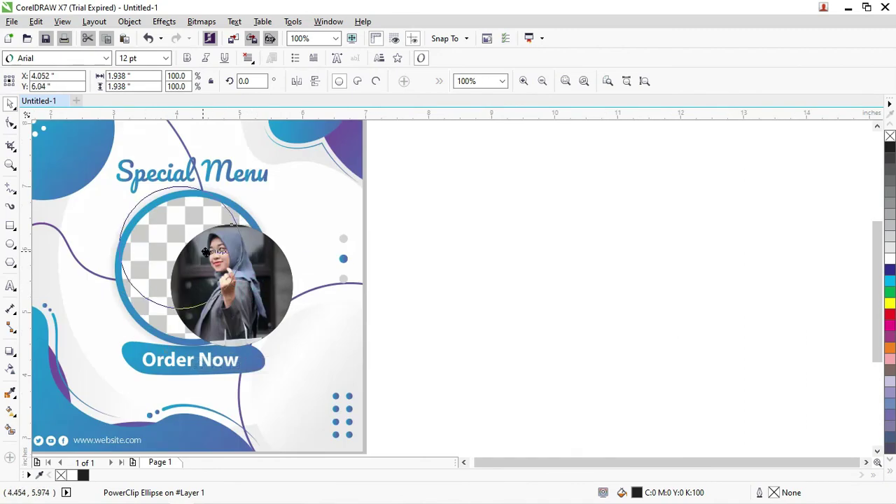
pyautogui.moveTo(205, 252); pyautogui.dragTo(163, 223)
pyautogui.moveTo(257, 334); pyautogui.dragTo(281, 373)
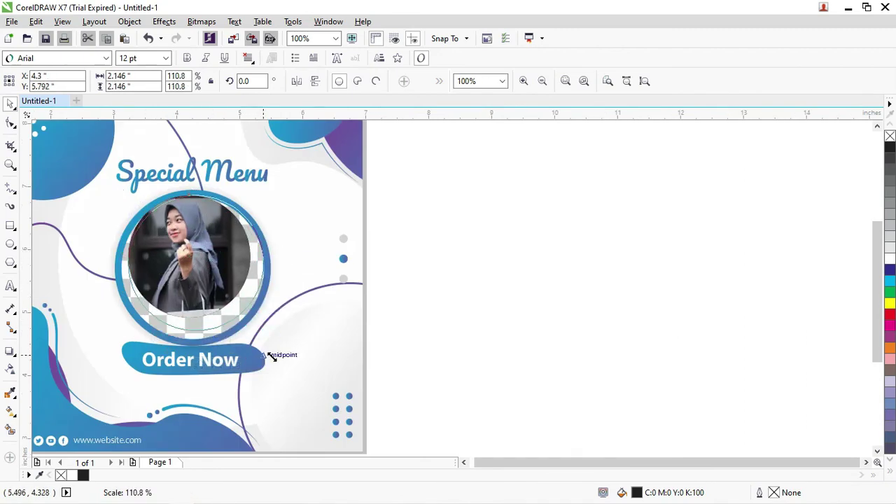
pyautogui.keyDown('ctrl'); pyautogui.click(232, 268); pyautogui.keyUp('ctrl')
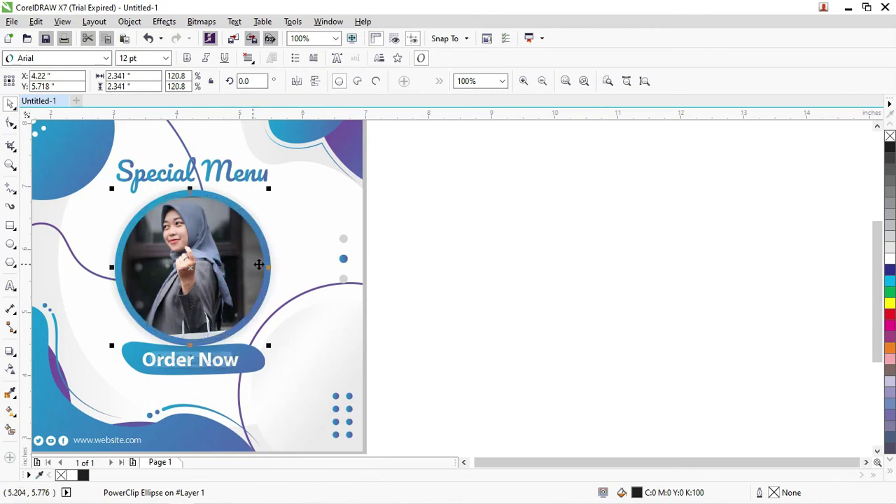
pyautogui.click(500, 310)
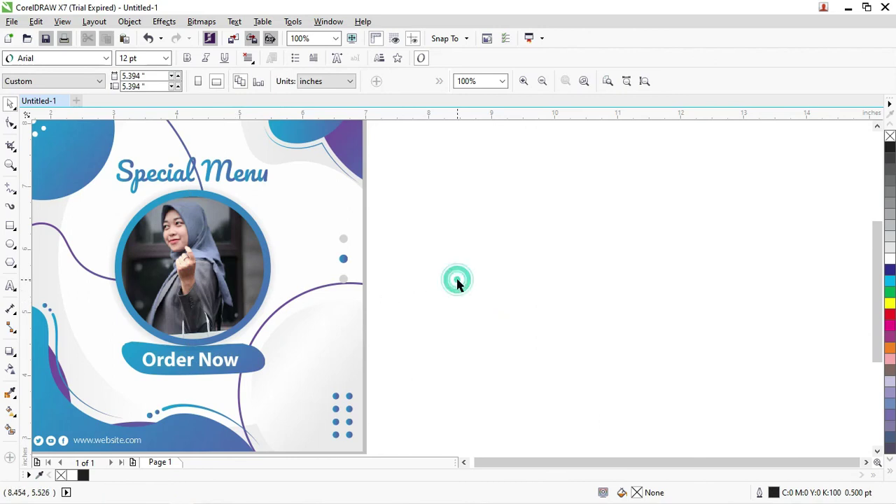
pyautogui.scroll(-1, 434, 280)
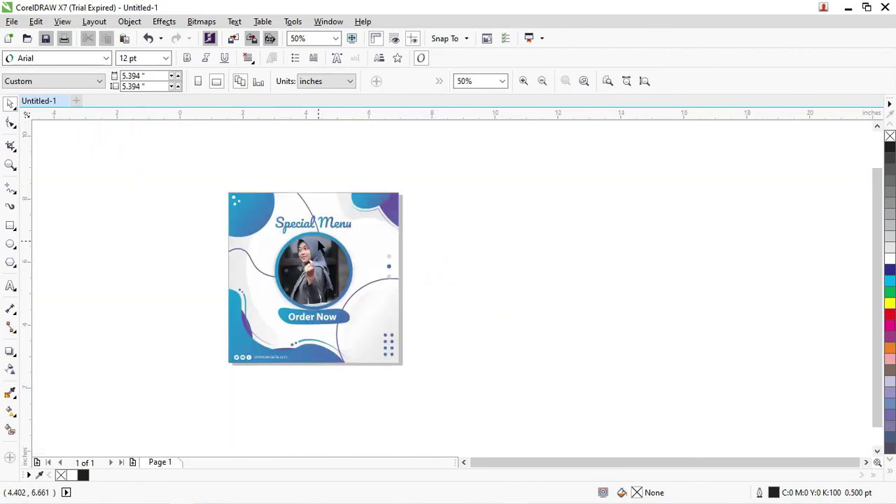
pyautogui.scroll(1, 319, 245)
pyautogui.click(340, 382)
pyautogui.moveTo(565, 422); pyautogui.dragTo(225, 367)
pyautogui.moveTo(347, 393); pyautogui.dragTo(354, 383)
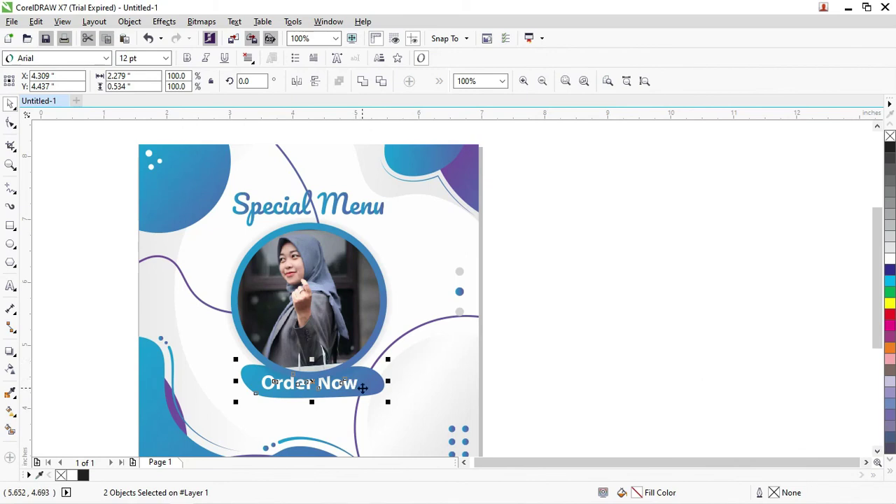
pyautogui.rightClick(366, 379)
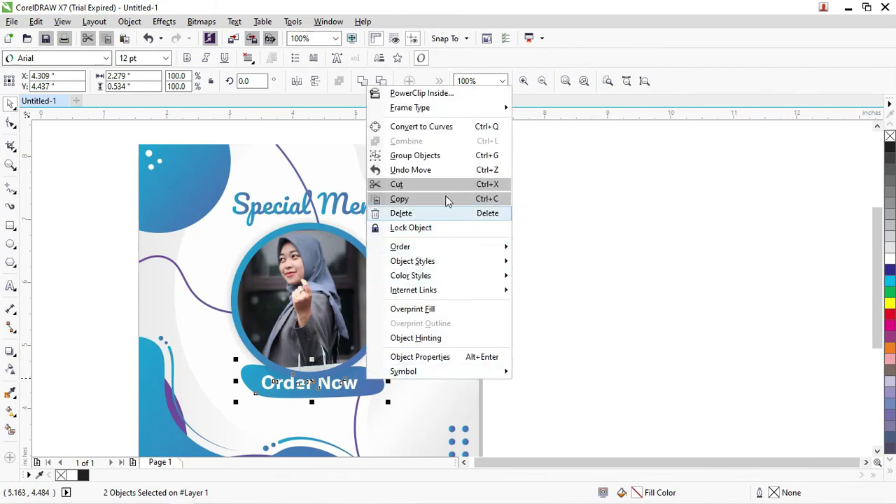
pyautogui.click(464, 247)
pyautogui.click(548, 255)
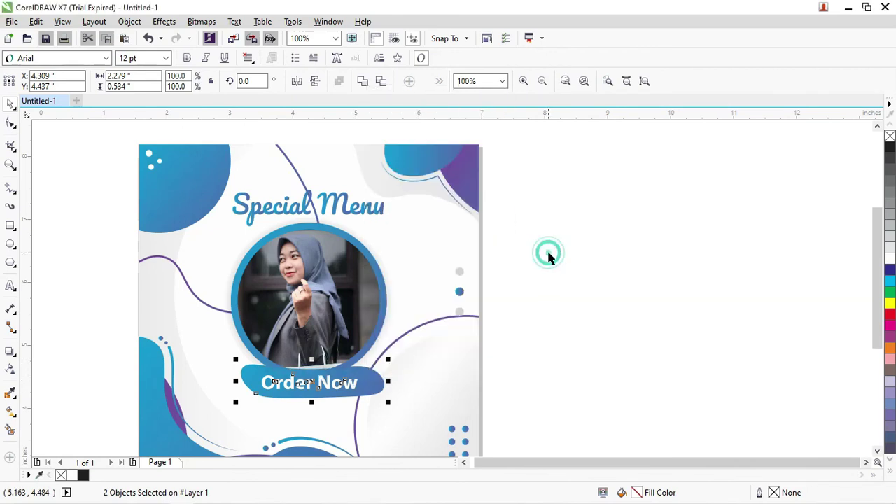
pyautogui.click(553, 257)
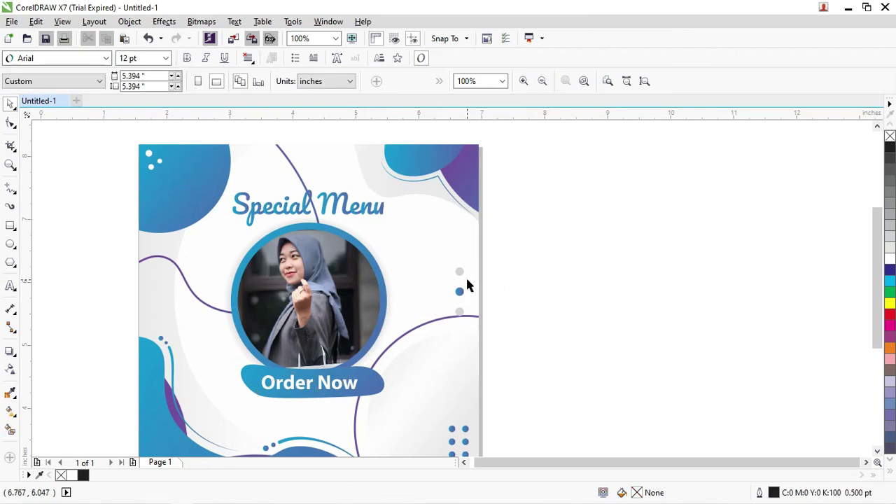
pyautogui.scroll(-2, 465, 280)
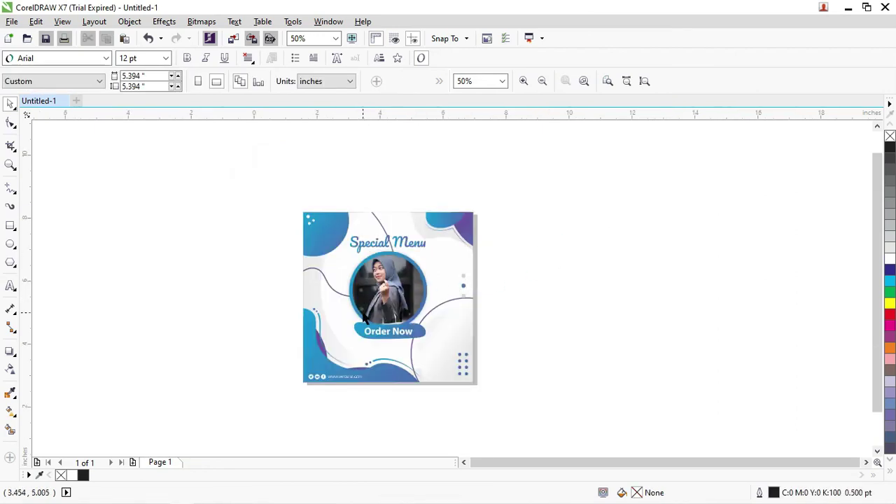